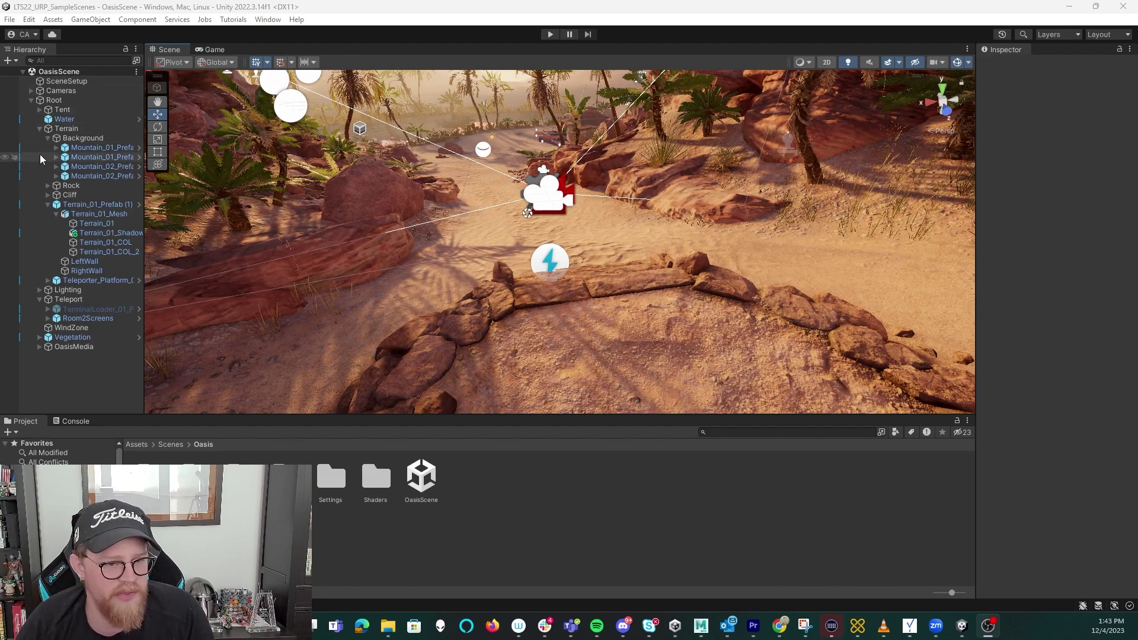
# Survey the oasis path around the stone circle and select the FPS_Controller in the scene
pyautogui.moveTo(655, 245); pyautogui.dragTo(694, 251, button='middle')
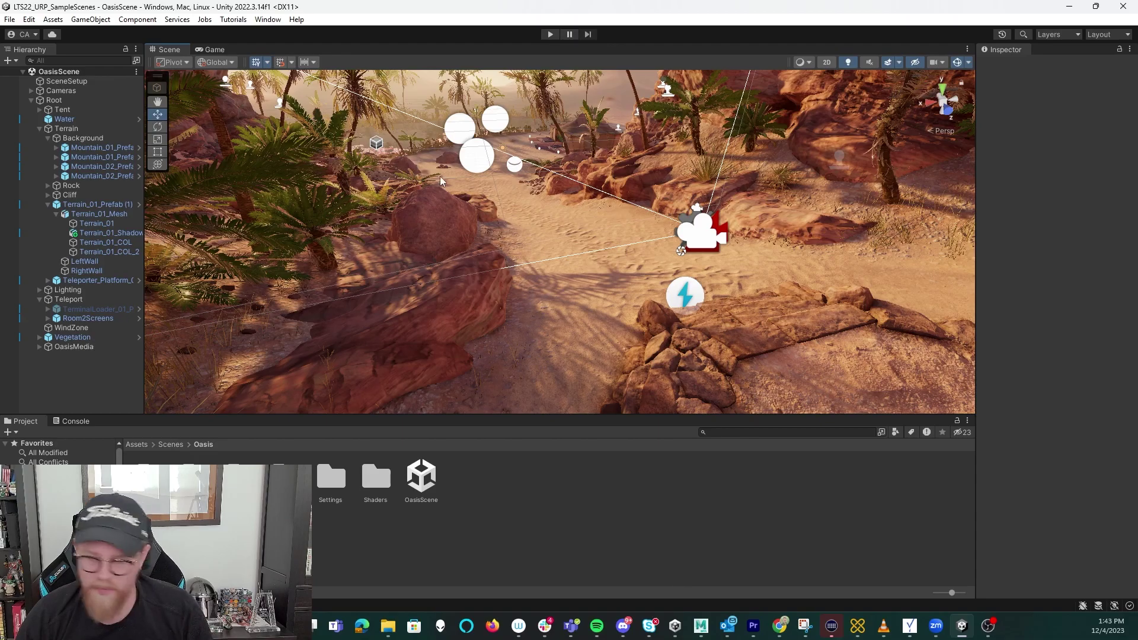
pyautogui.moveTo(883, 228); pyautogui.dragTo(741, 232, button='middle')
pyautogui.keyDown('alt'); pyautogui.moveTo(742, 232); pyautogui.dragTo(695, 201, button='right'); pyautogui.keyUp('alt')
pyautogui.moveTo(694, 200); pyautogui.dragTo(540, 221, button='middle')
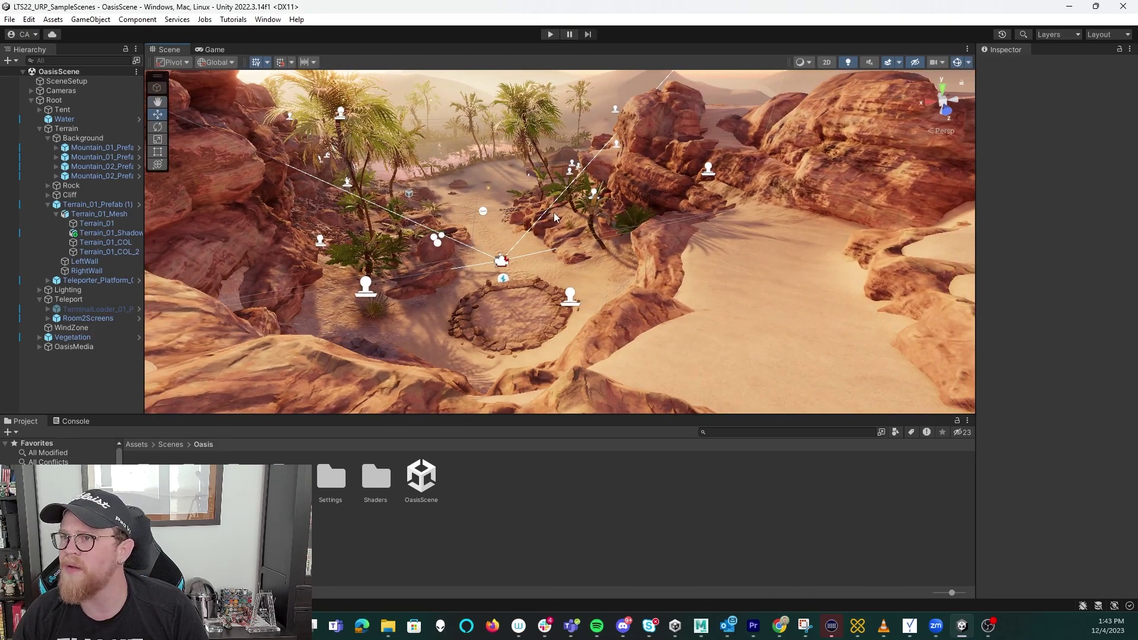
pyautogui.scroll(2, 563, 213)
pyautogui.scroll(3, 639, 322)
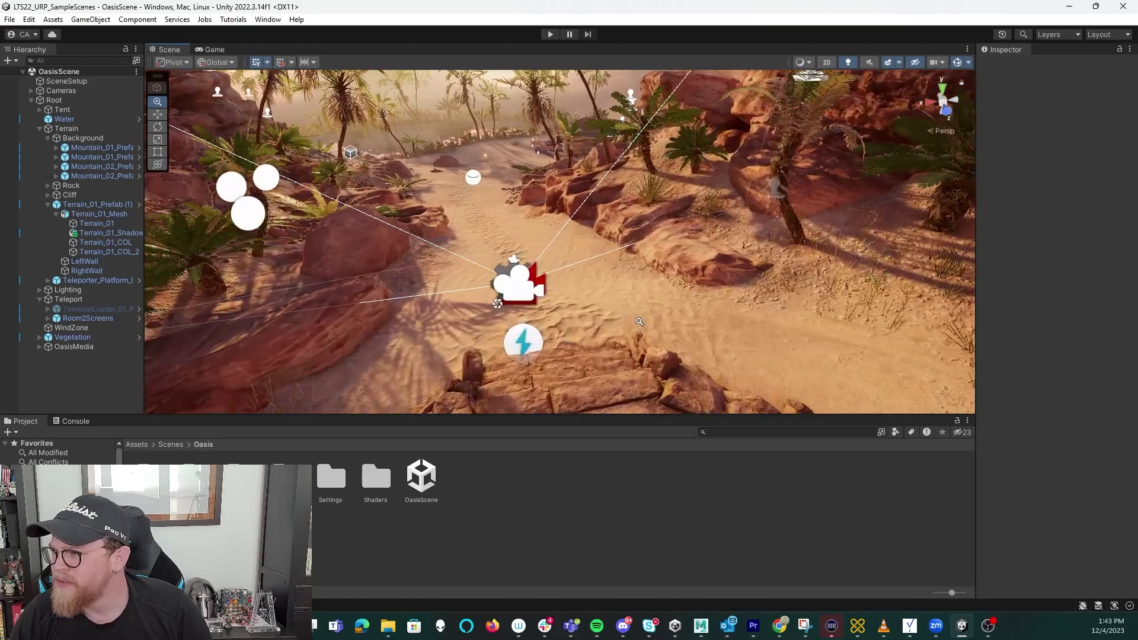
pyautogui.click(524, 338)
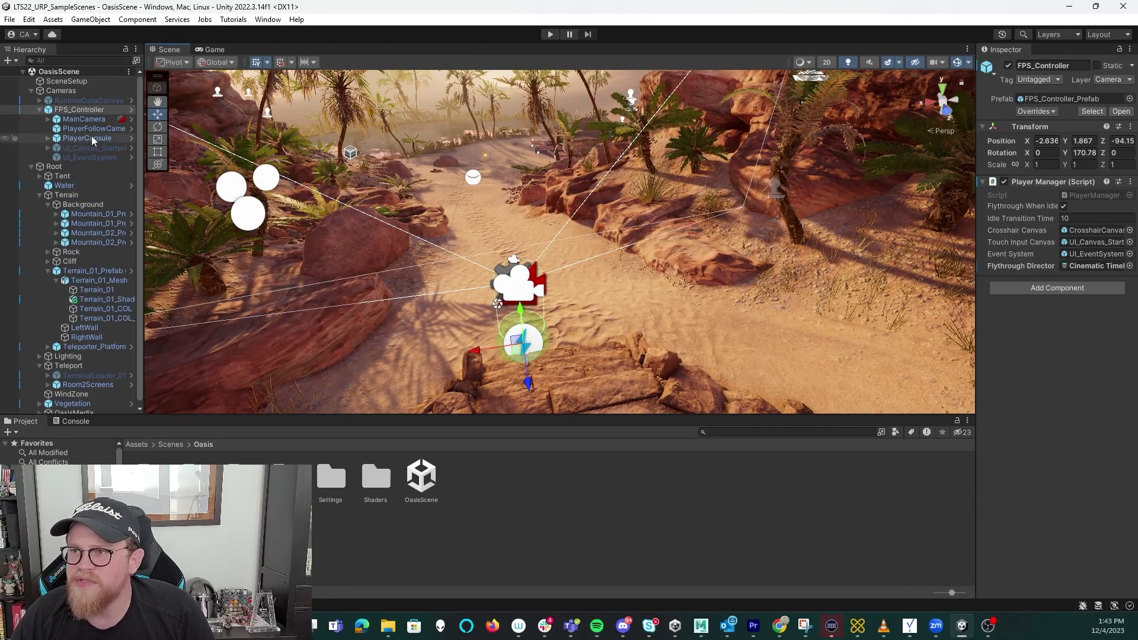
# Examine the MainCamera's components and the CrosshairCanvas nested under it, revealing the canvas's child
pyautogui.click(84, 119)
pyautogui.scroll(-2, 1041, 438)
pyautogui.scroll(-1, 1049, 451)
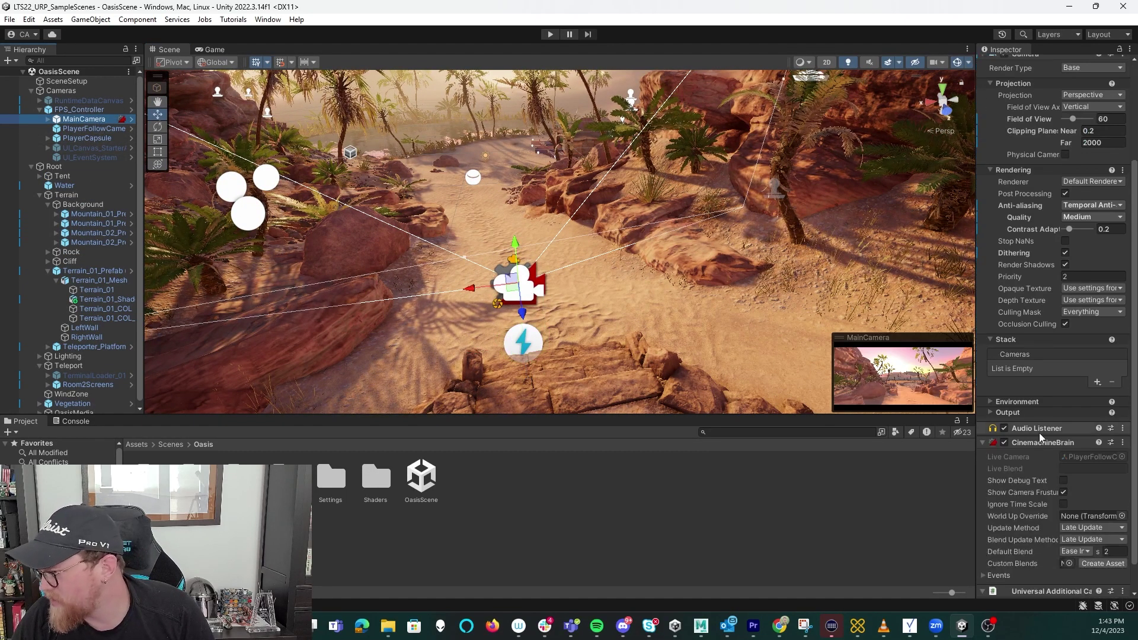
pyautogui.scroll(-1, 1056, 444)
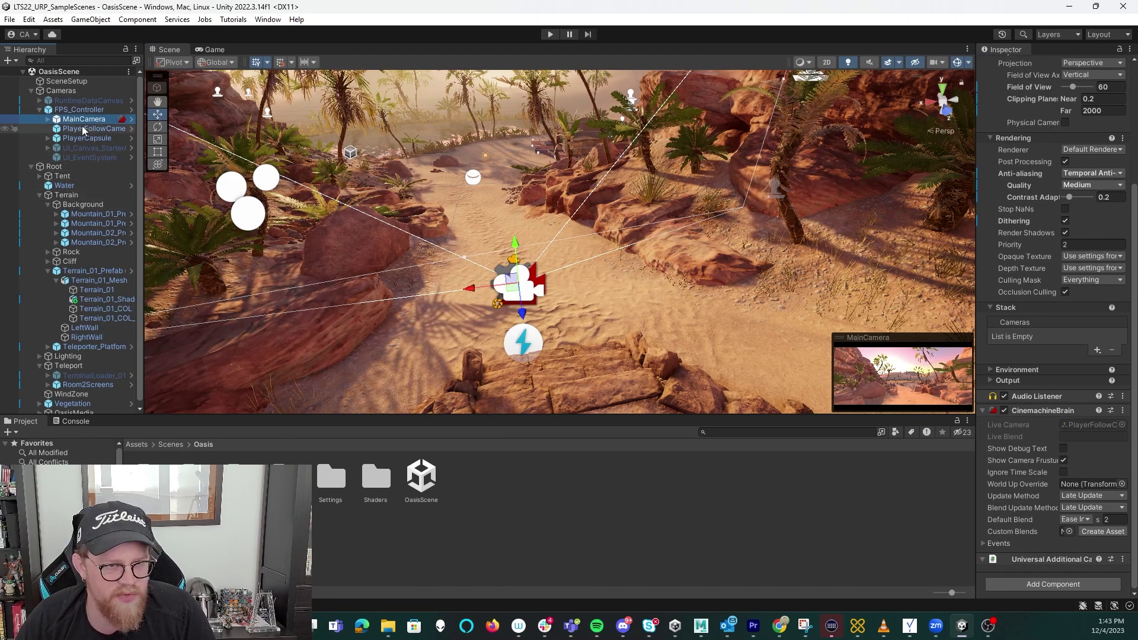
pyautogui.click(50, 119)
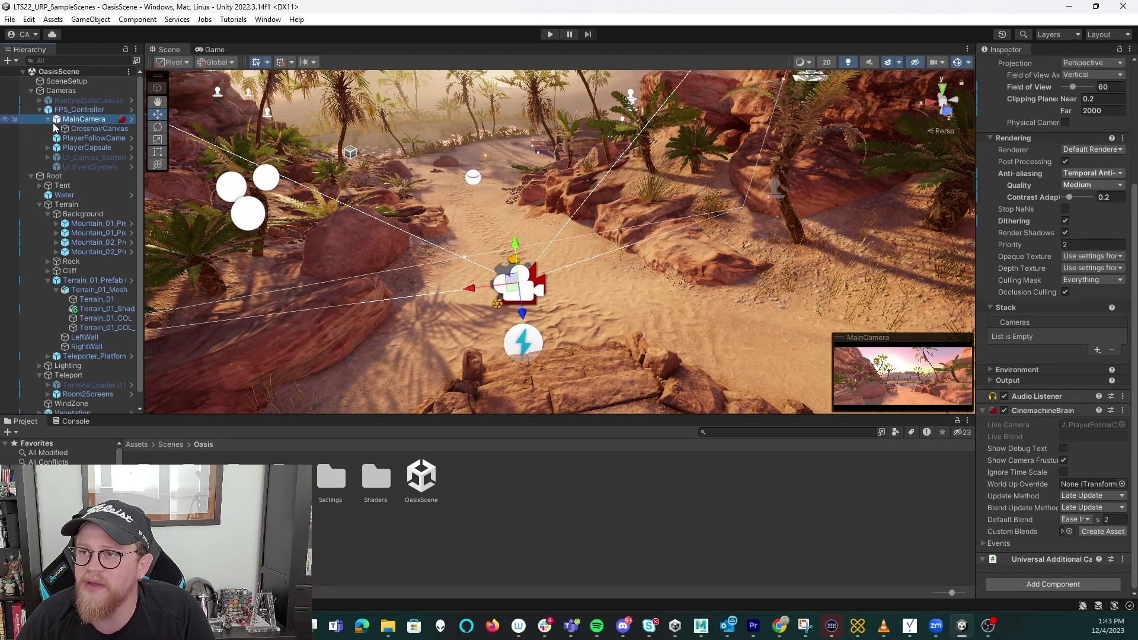
pyautogui.click(66, 129)
pyautogui.click(57, 129)
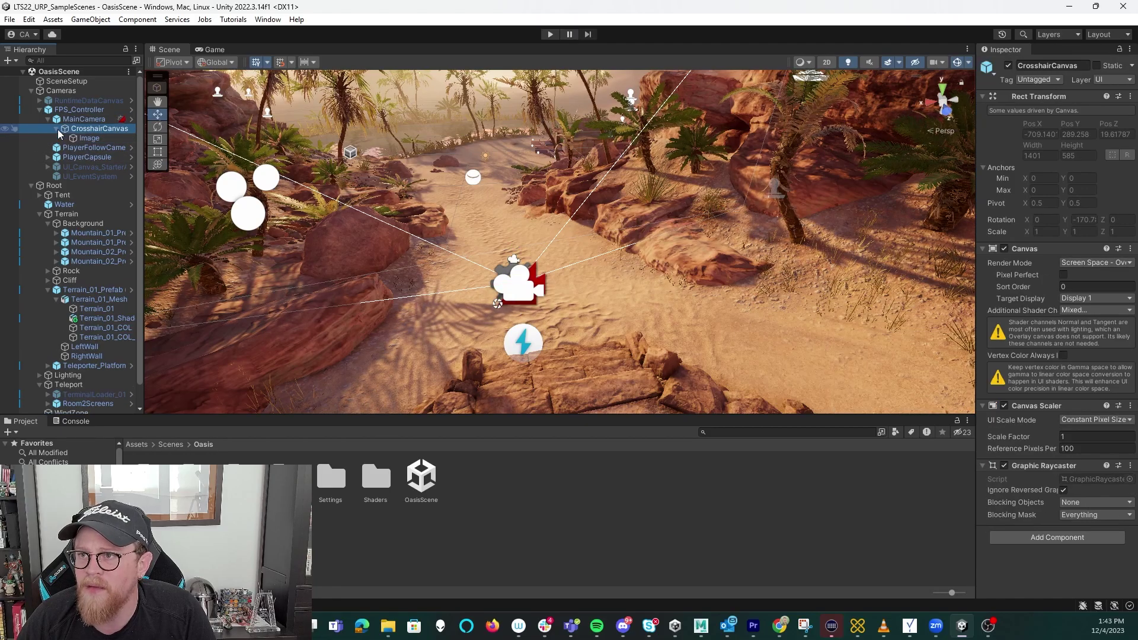
# Select the black cliff grunge decal beside the path to inspect its URP Decal Projector settings
pyautogui.moveTo(543, 221); pyautogui.dragTo(566, 250, button='middle')
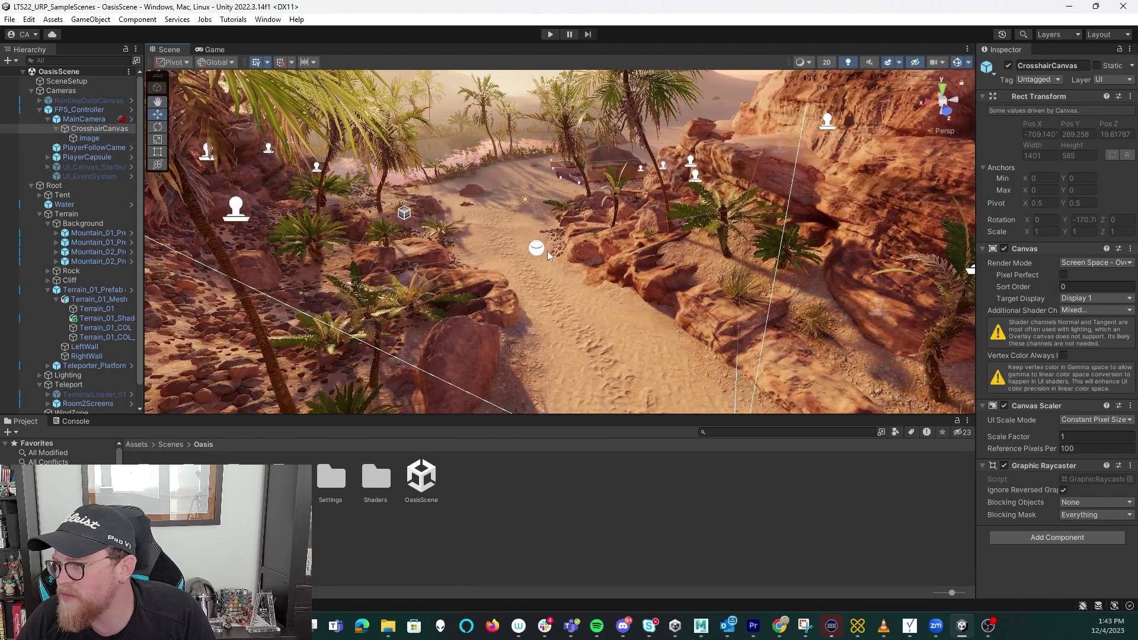
pyautogui.click(540, 250)
pyautogui.moveTo(477, 217); pyautogui.dragTo(218, 237, button='right')
pyautogui.click(190, 253)
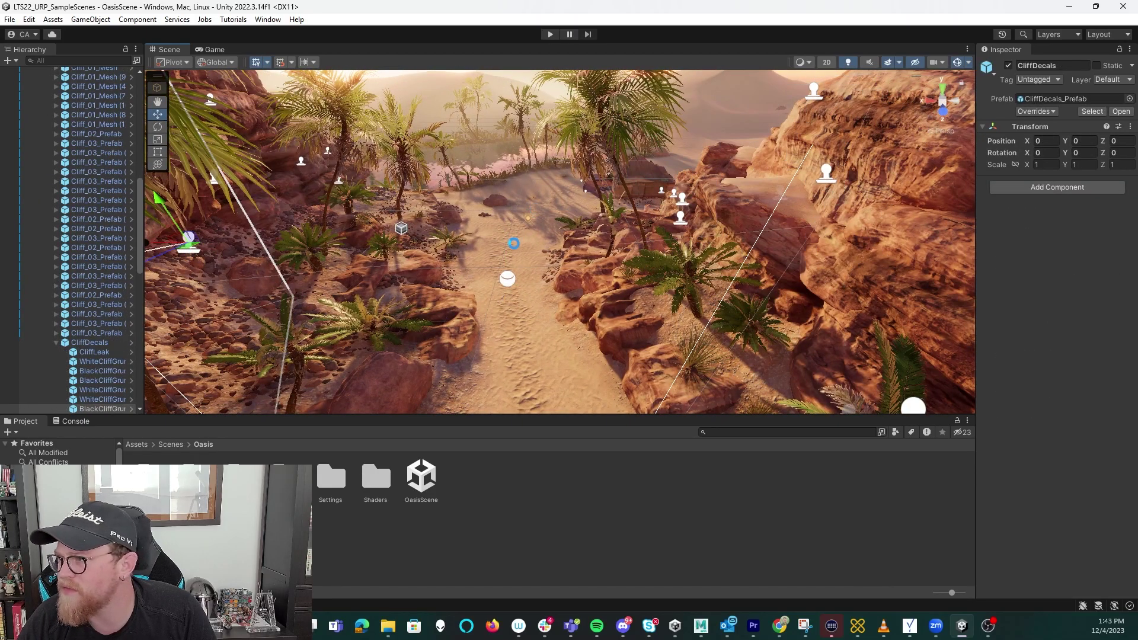
pyautogui.moveTo(521, 193); pyautogui.dragTo(527, 222, button='middle')
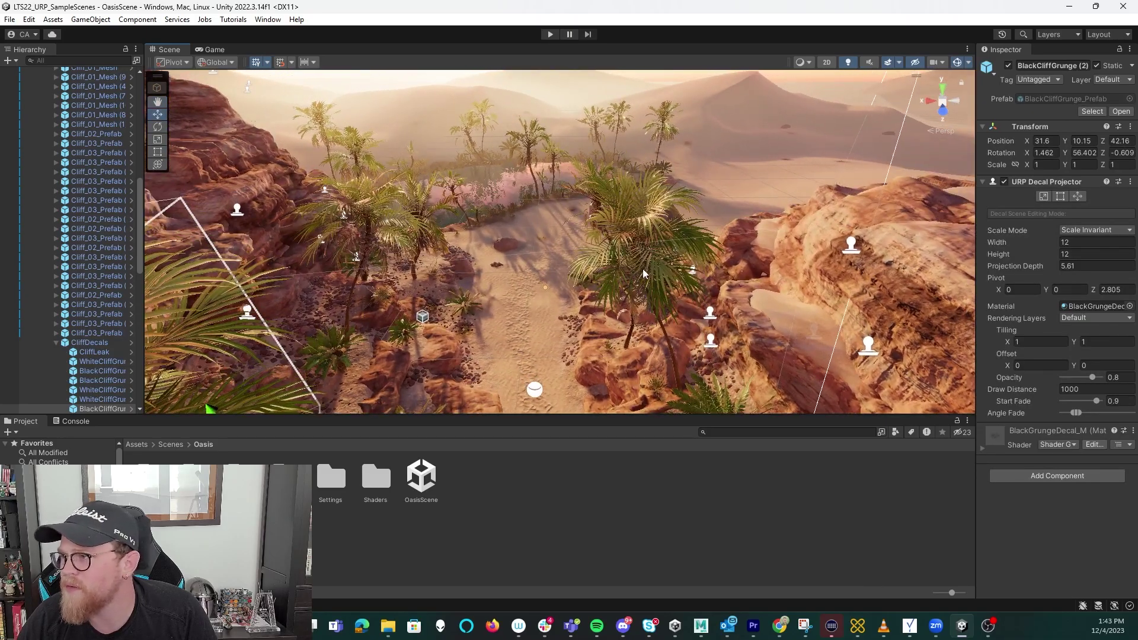
# Select the large date palm beside the path down to its Palm_LOD0 mesh and inspect it
pyautogui.click(646, 274)
pyautogui.click(663, 286)
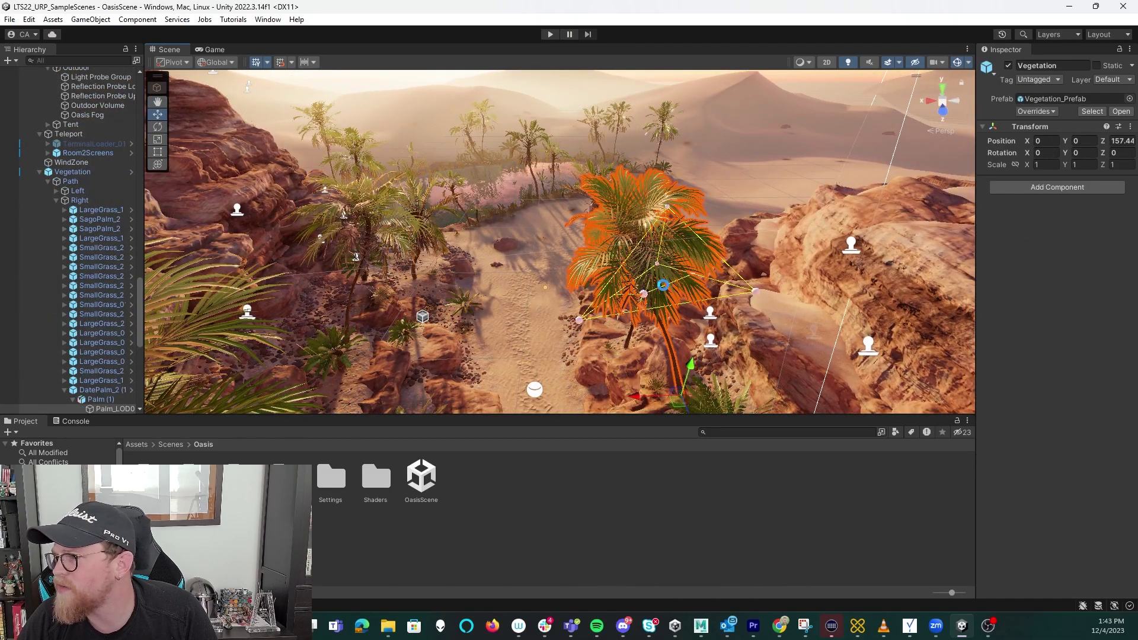
pyautogui.scroll(5, 534, 272)
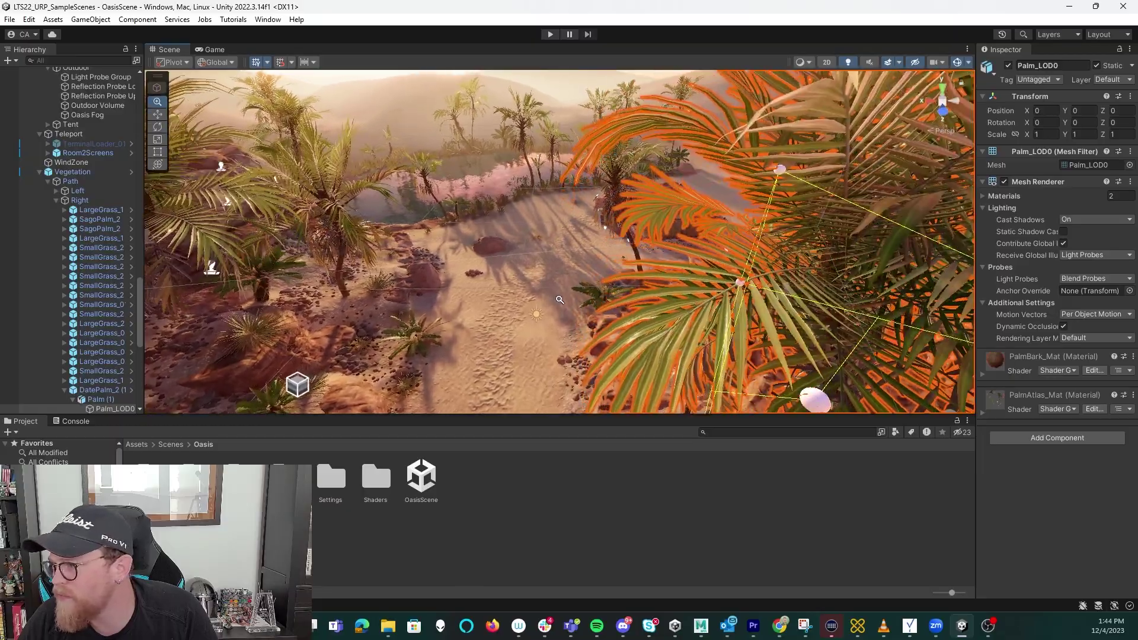
pyautogui.keyDown('alt'); pyautogui.moveTo(560, 300); pyautogui.dragTo(592, 272, button='right'); pyautogui.keyUp('alt')
pyautogui.scroll(-10, 593, 276)
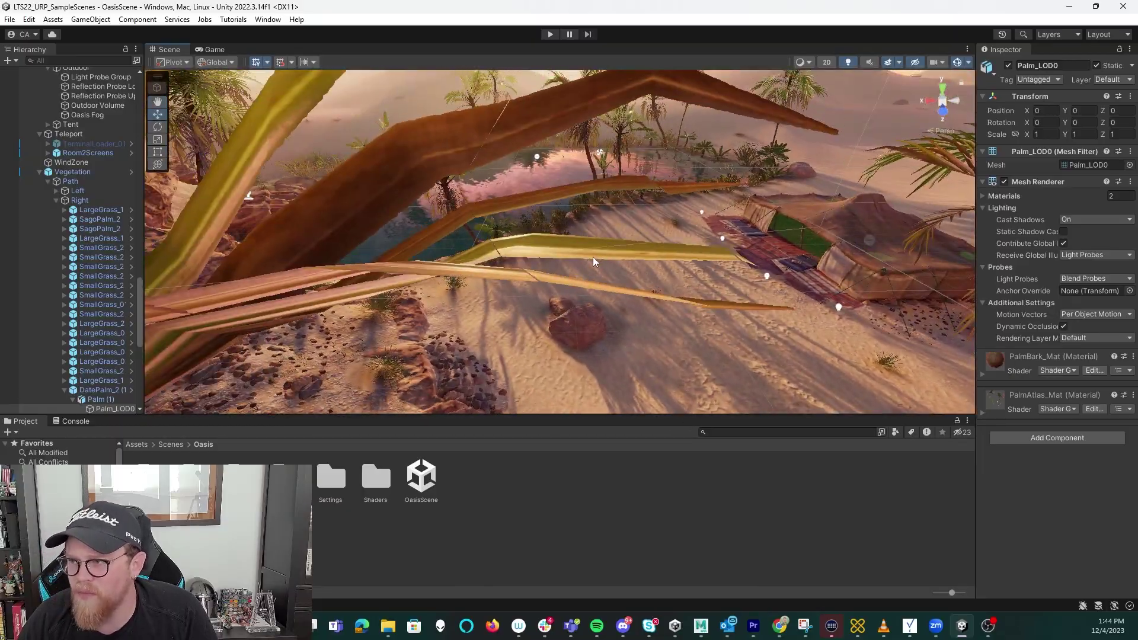
# Select the big rock near the tent and the ground's terrain prefab, examining their meshes around the lake
pyautogui.click(537, 280)
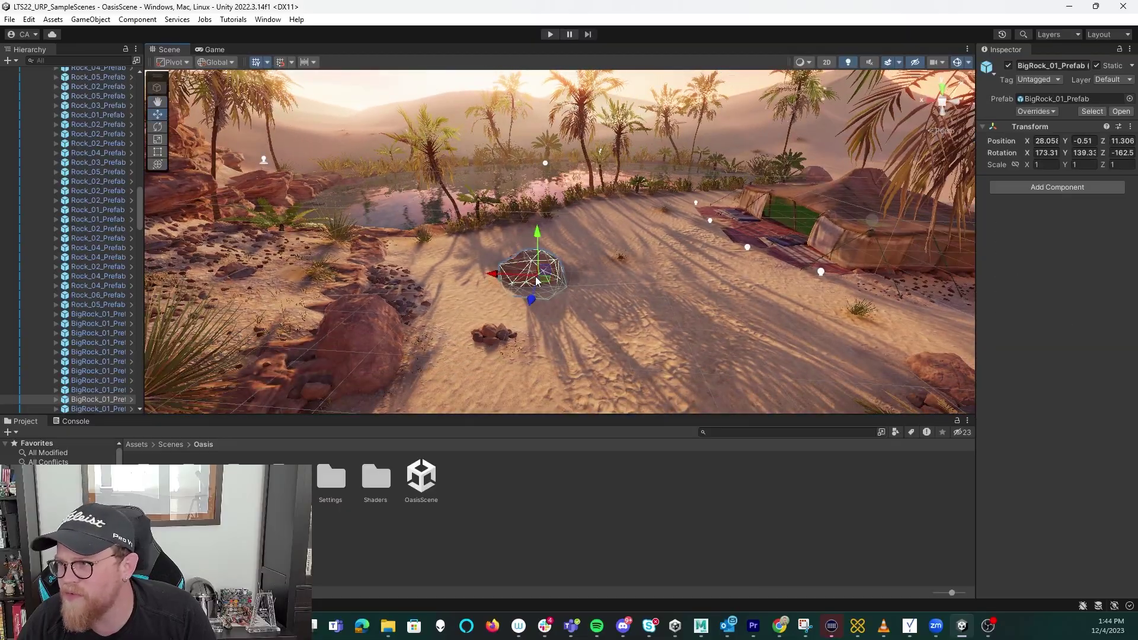
pyautogui.click(609, 263)
pyautogui.moveTo(556, 200); pyautogui.dragTo(597, 221, button='middle')
pyautogui.keyDown('alt'); pyautogui.moveTo(597, 220); pyautogui.dragTo(988, 301); pyautogui.keyUp('alt')
pyautogui.moveTo(636, 180); pyautogui.dragTo(606, 219, button='middle')
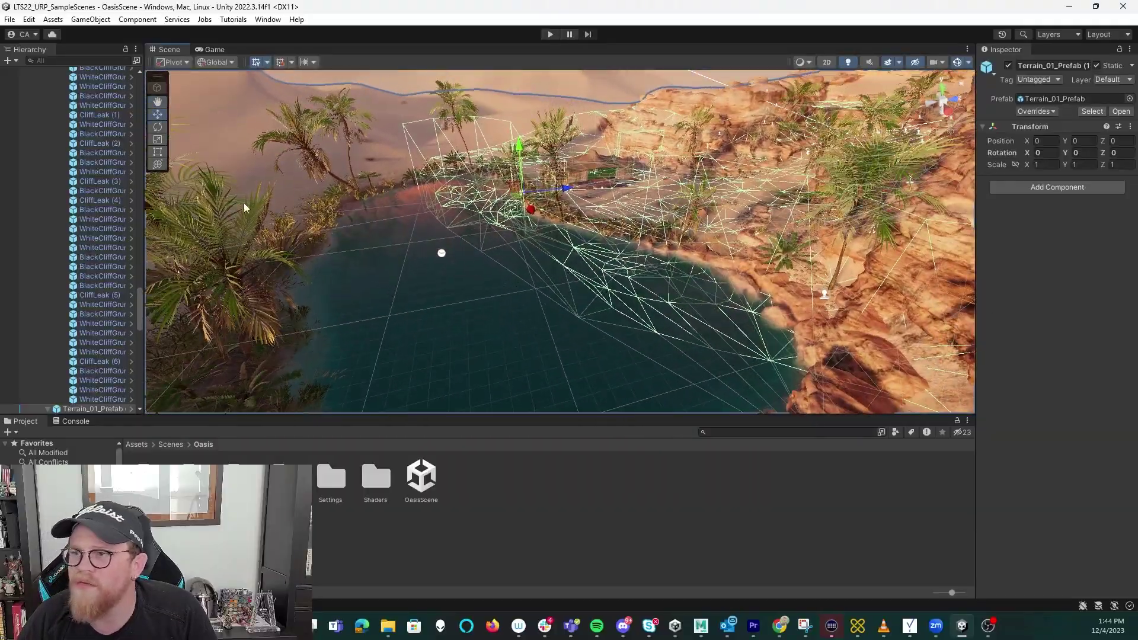
# Collapse the Background, Rock and Cameras groups in the scene hierarchy, keeping Root expanded
pyautogui.moveTo(141, 307); pyautogui.dragTo(126, 72)
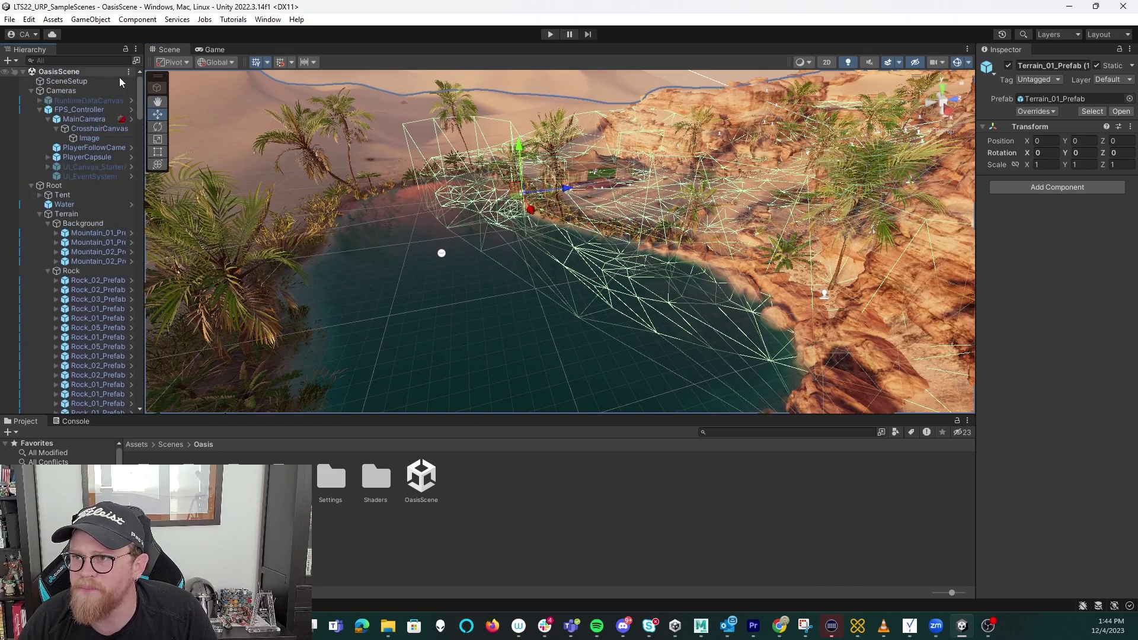
pyautogui.click(48, 224)
pyautogui.click(48, 233)
pyautogui.click(47, 242)
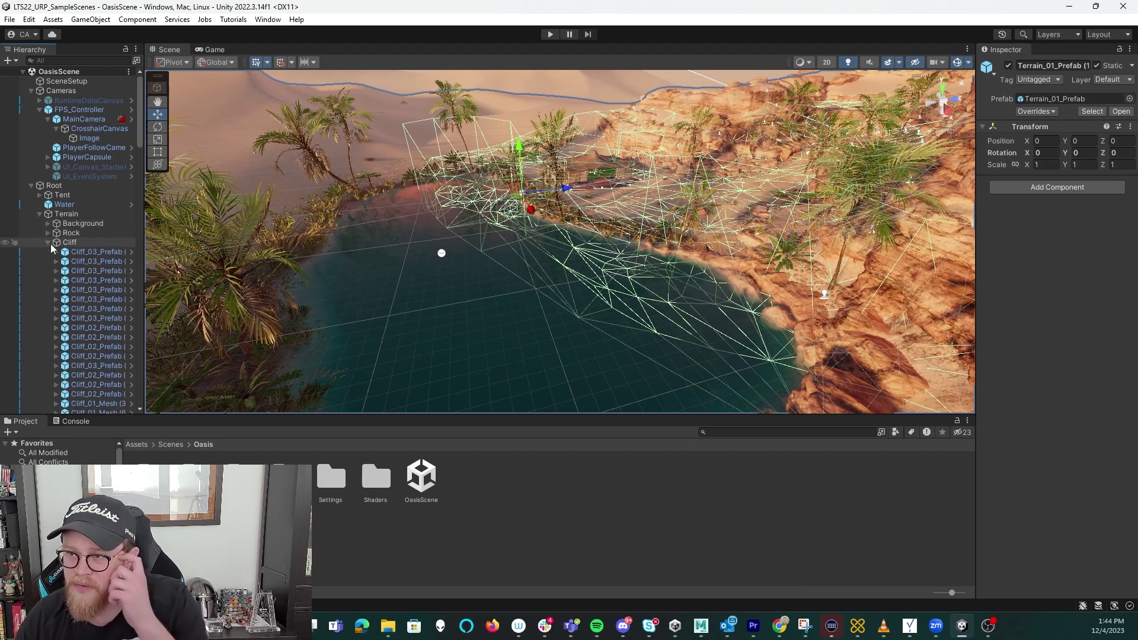
pyautogui.click(32, 186)
pyautogui.click(30, 91)
pyautogui.click(31, 100)
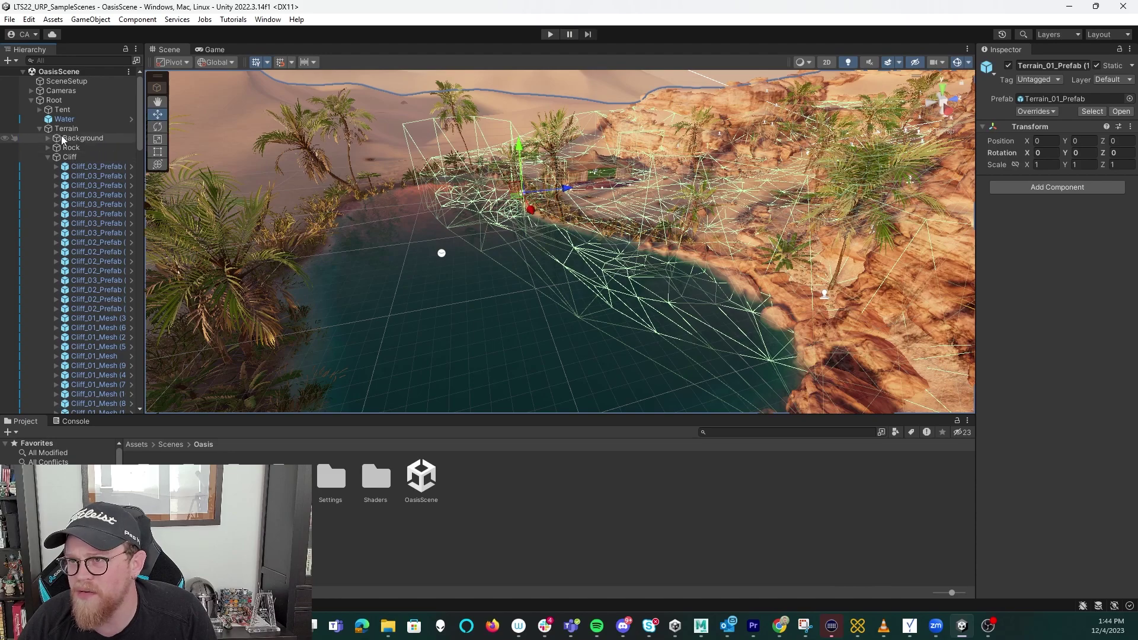
pyautogui.scroll(-2, 80, 108)
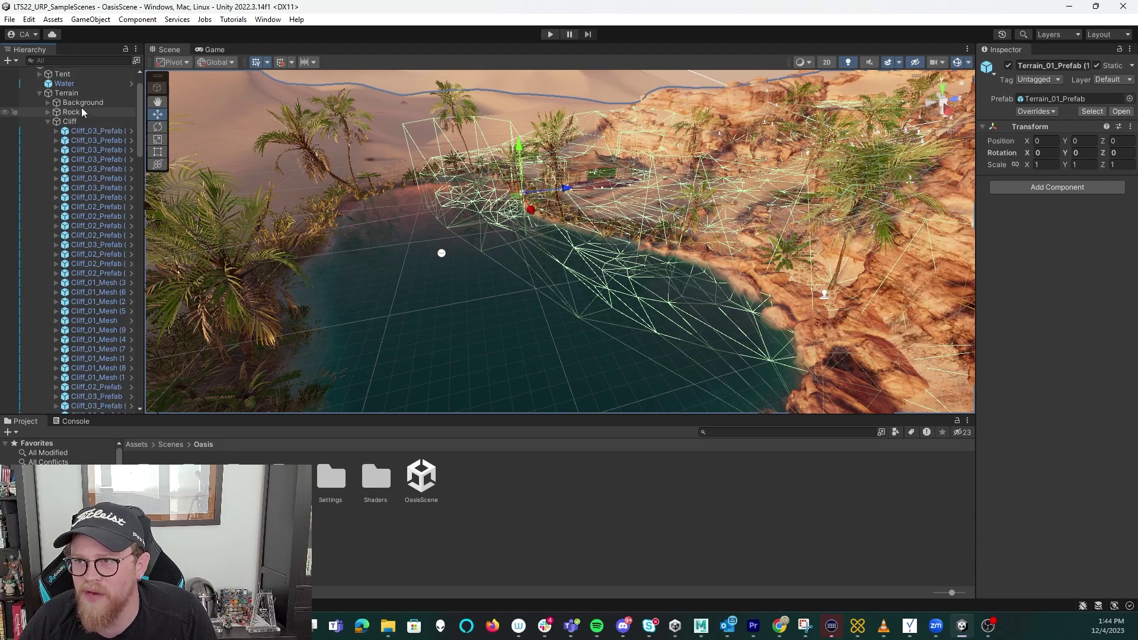
# Collapse the Terrain, Lighting, Teleport and Vegetation groups and select the Terrain object
pyautogui.click(39, 93)
pyautogui.click(74, 94)
pyautogui.click(40, 103)
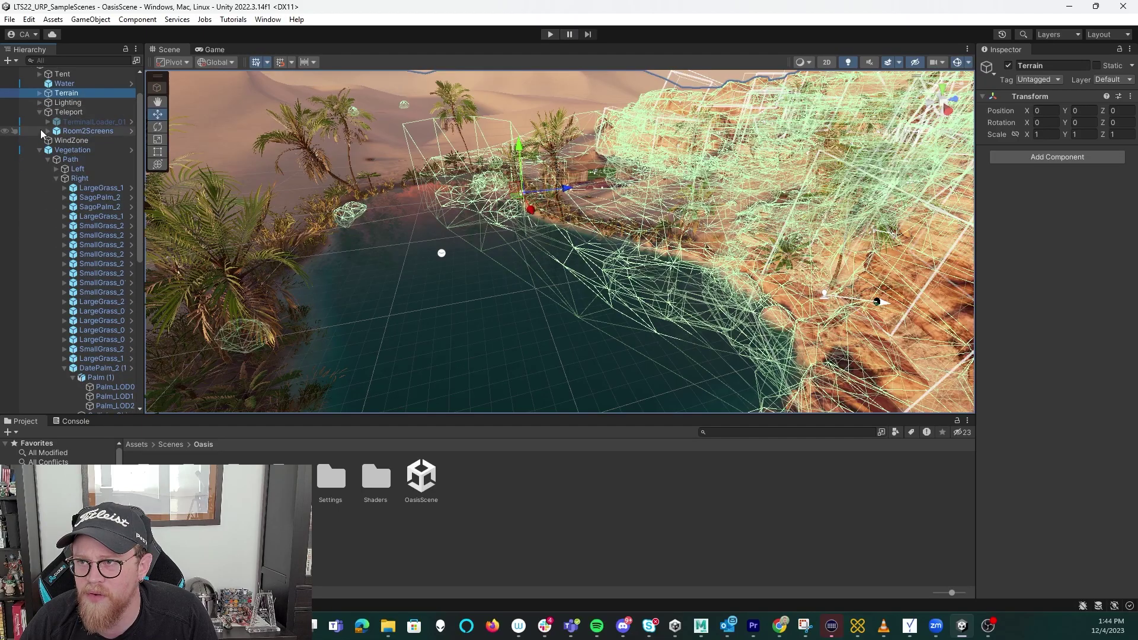
pyautogui.click(40, 112)
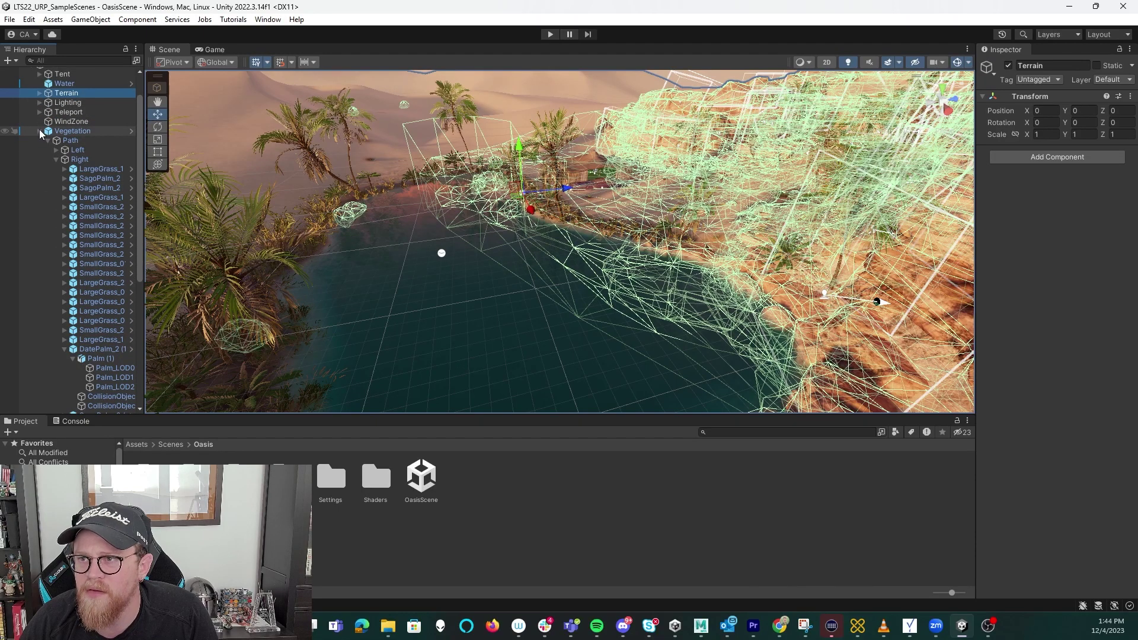
pyautogui.click(40, 131)
# Examine the selected Terrain group's collider wireframes around the lake, cliffs and tent
pyautogui.keyDown('alt'); pyautogui.moveTo(592, 267); pyautogui.dragTo(762, 332); pyautogui.keyUp('alt')
pyautogui.scroll(5, 604, 270)
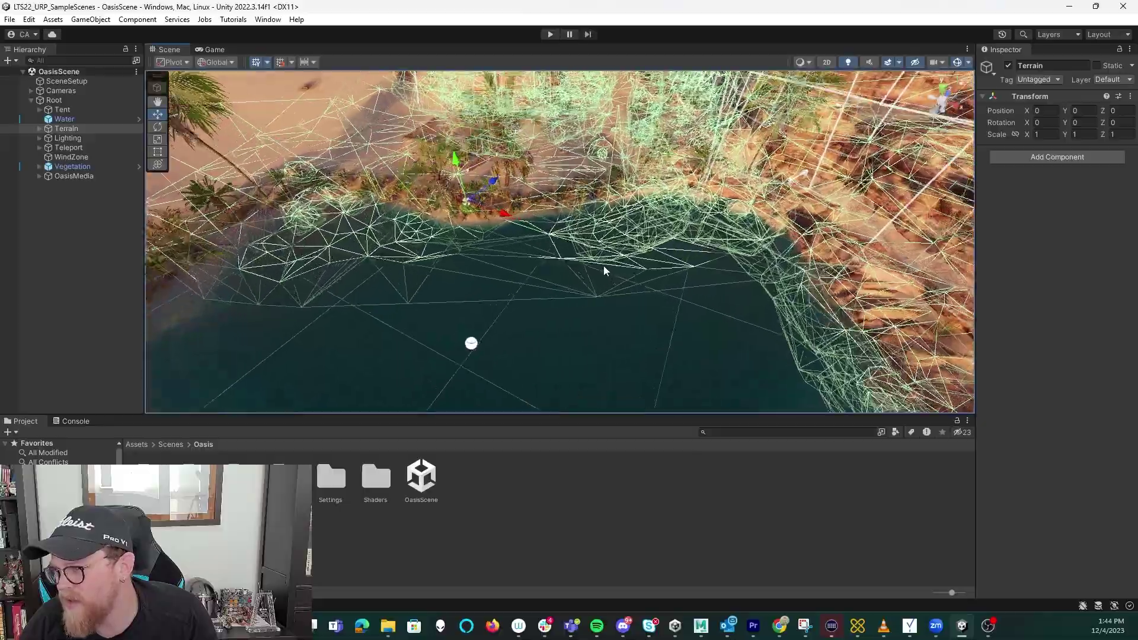
pyautogui.moveTo(589, 265); pyautogui.dragTo(664, 363, button='middle')
pyautogui.moveTo(663, 362); pyautogui.dragTo(609, 273, button='right')
pyautogui.moveTo(669, 326); pyautogui.dragTo(369, 291, button='right')
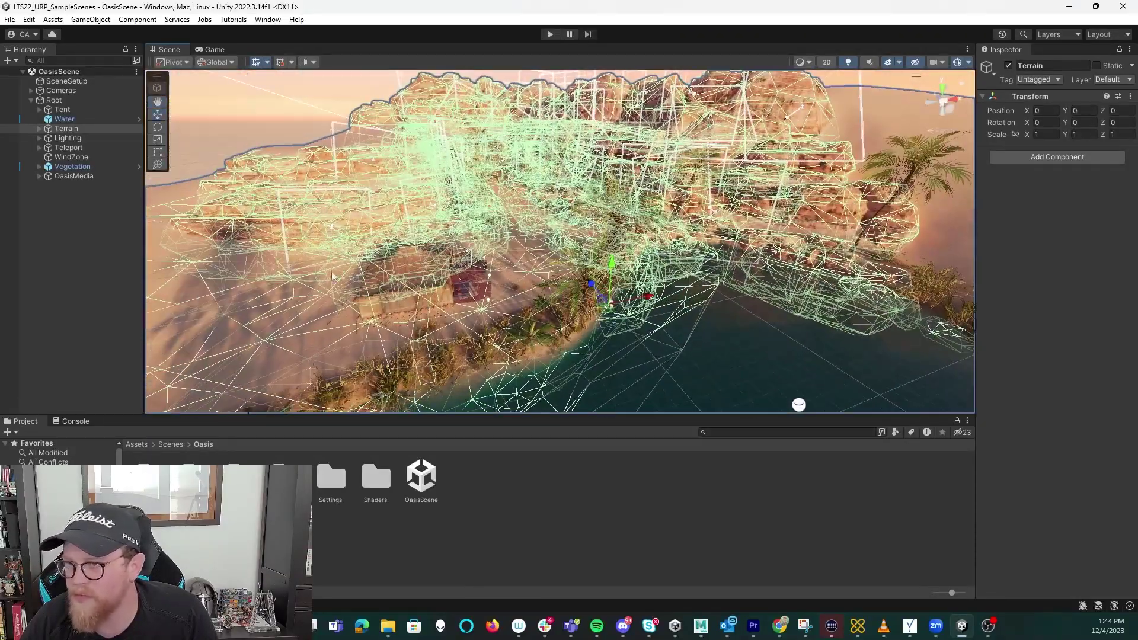
# Expand Terrain, collapse its Cliff group, and select Terrain_01_Prefab (1) to examine its collider wireframe
pyautogui.click(39, 129)
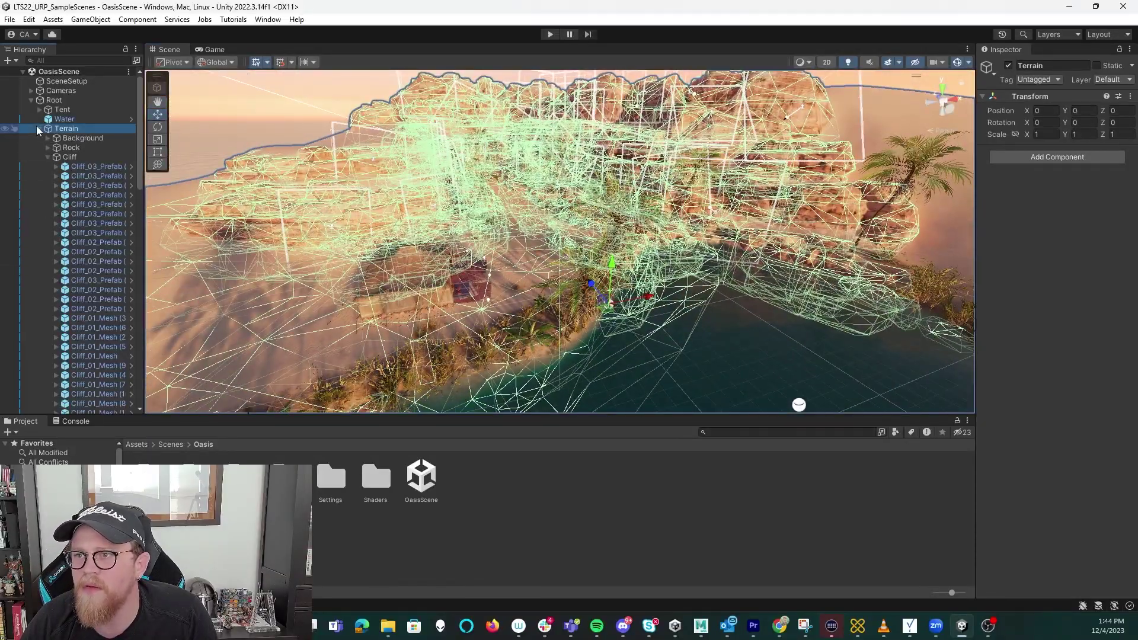
pyautogui.click(48, 157)
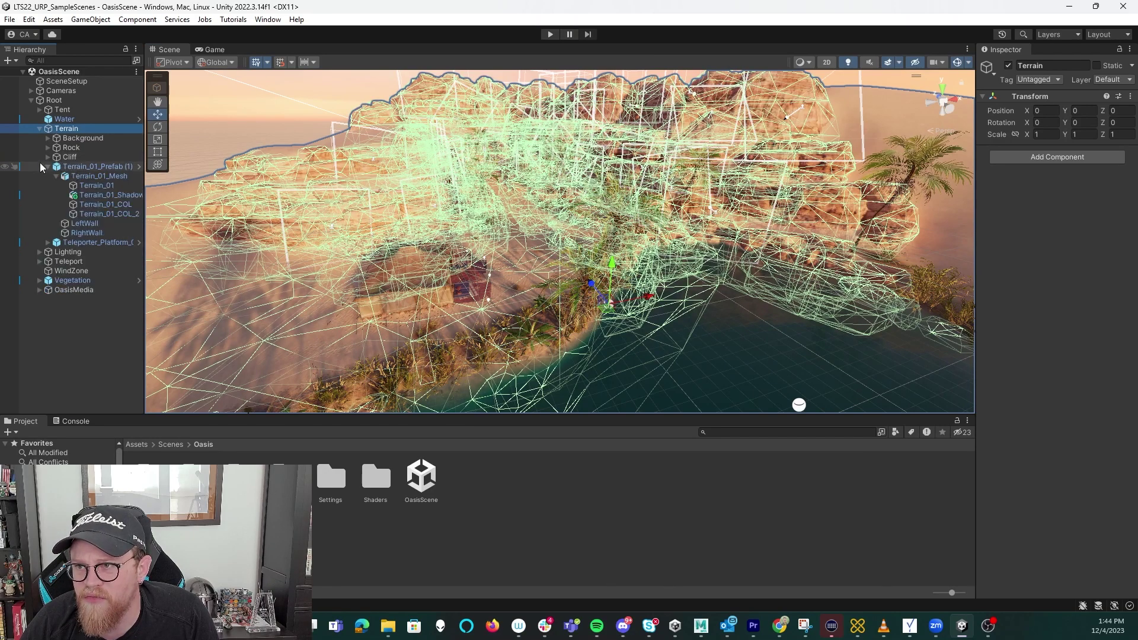
pyautogui.click(94, 168)
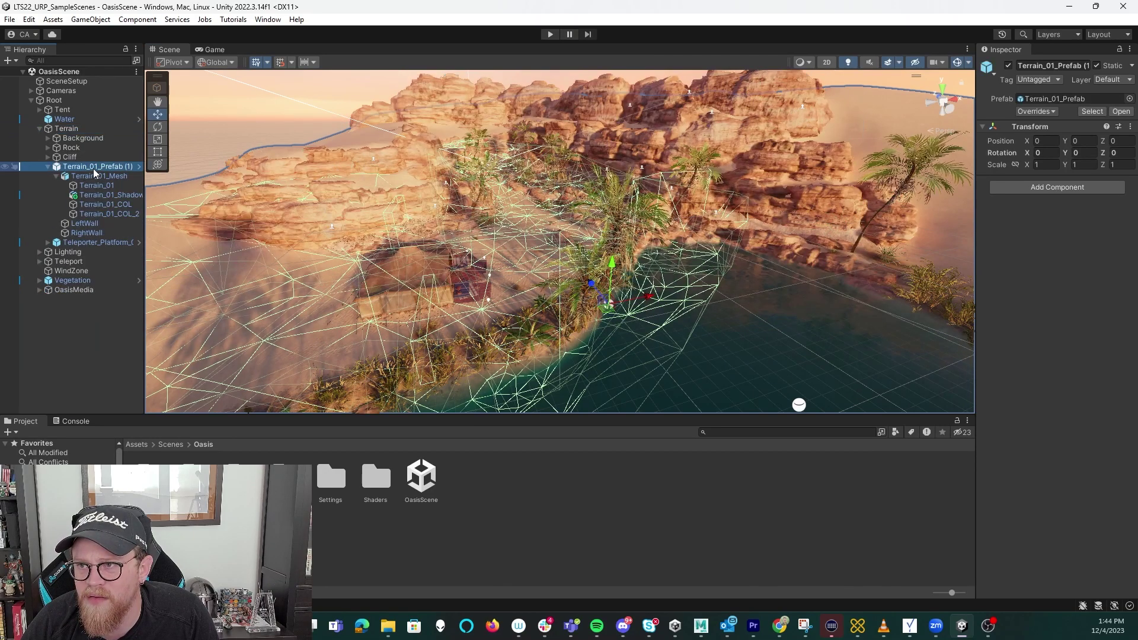
pyautogui.keyDown('alt'); pyautogui.moveTo(409, 243); pyautogui.dragTo(605, 287); pyautogui.keyUp('alt')
pyautogui.moveTo(605, 287); pyautogui.dragTo(718, 267, button='right')
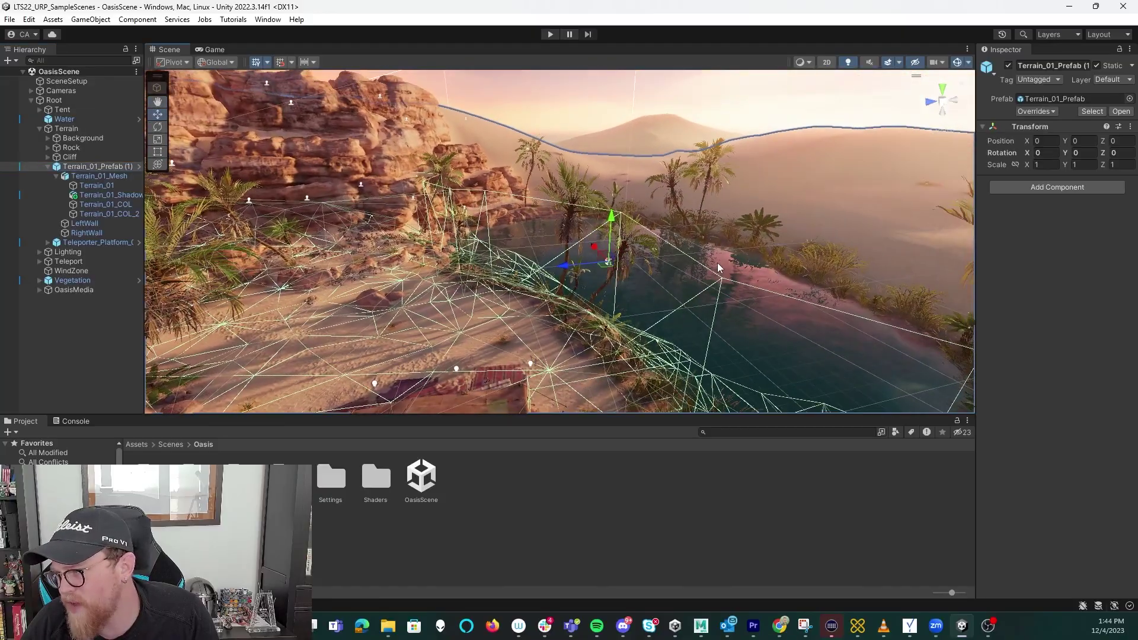
# Inspect the Terrain_01_COL mesh collider up close and select Terrain_01_COL_2 beneath it
pyautogui.doubleClick(119, 204)
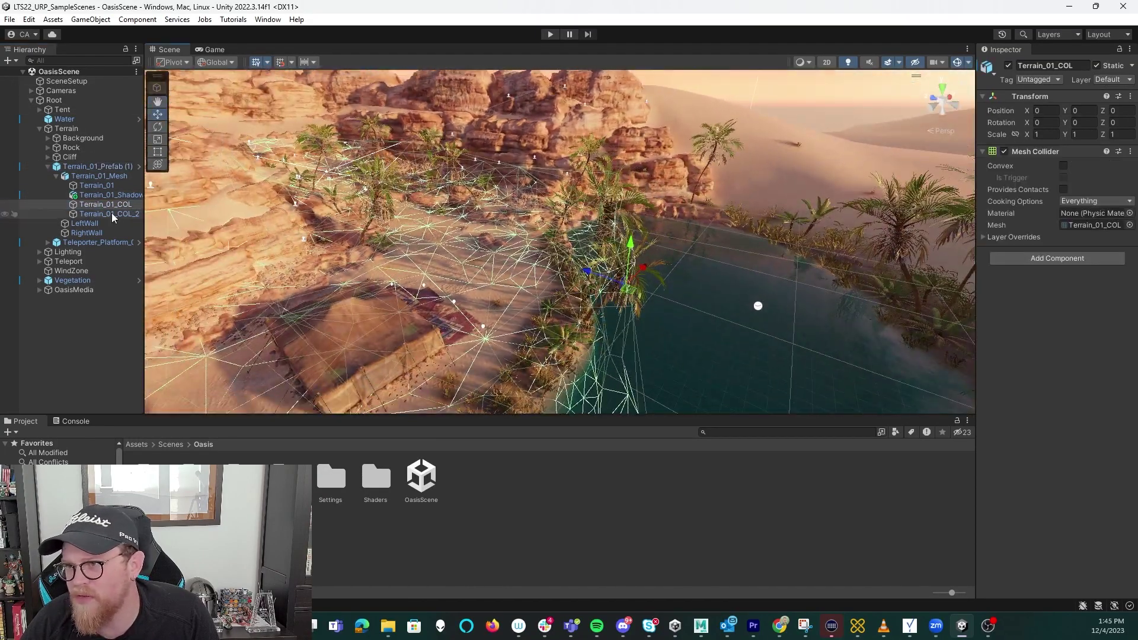
pyautogui.click(113, 215)
pyautogui.keyDown('alt'); pyautogui.moveTo(599, 320); pyautogui.dragTo(707, 313); pyautogui.keyUp('alt')
pyautogui.moveTo(707, 313); pyautogui.dragTo(622, 234, button='right')
# Rotate Terrain_01_COL_2 to about -85.5 degrees on X and move it to about X 11.92, Y -4.76
pyautogui.press('e')
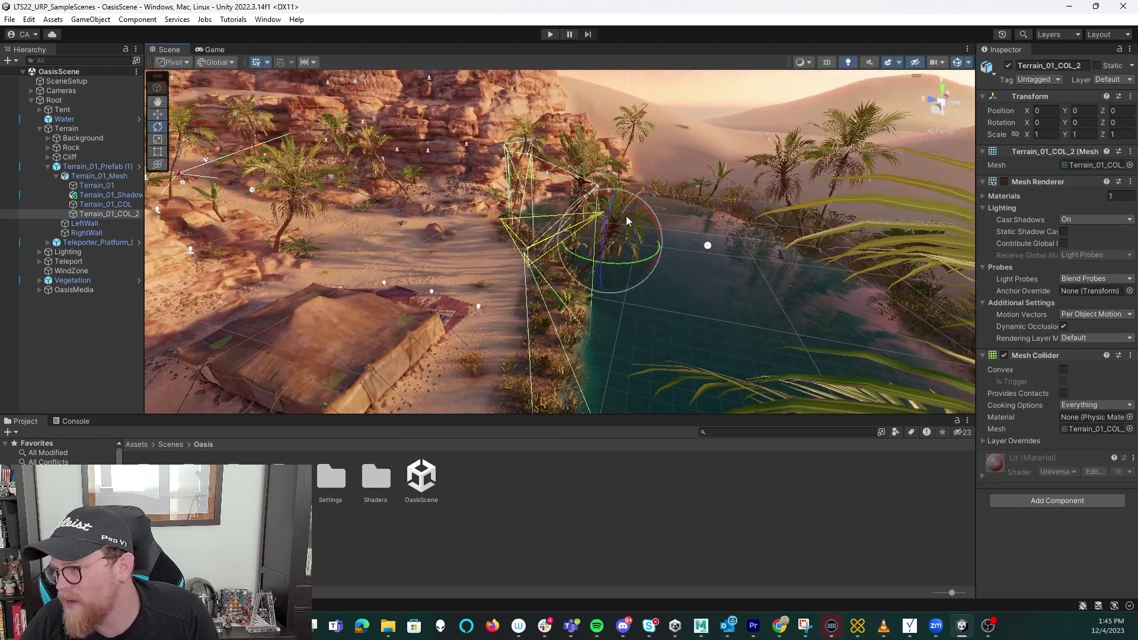
pyautogui.moveTo(627, 201); pyautogui.dragTo(761, 262)
pyautogui.moveTo(761, 262); pyautogui.dragTo(496, 227, button='right')
pyautogui.press('w')
pyautogui.moveTo(598, 259); pyautogui.dragTo(737, 310)
pyautogui.moveTo(736, 310)
pyautogui.mouseDown(button='right')
pyautogui.moveTo(610, 295)
pyautogui.moveTo(756, 302)
pyautogui.mouseUp(button='right')
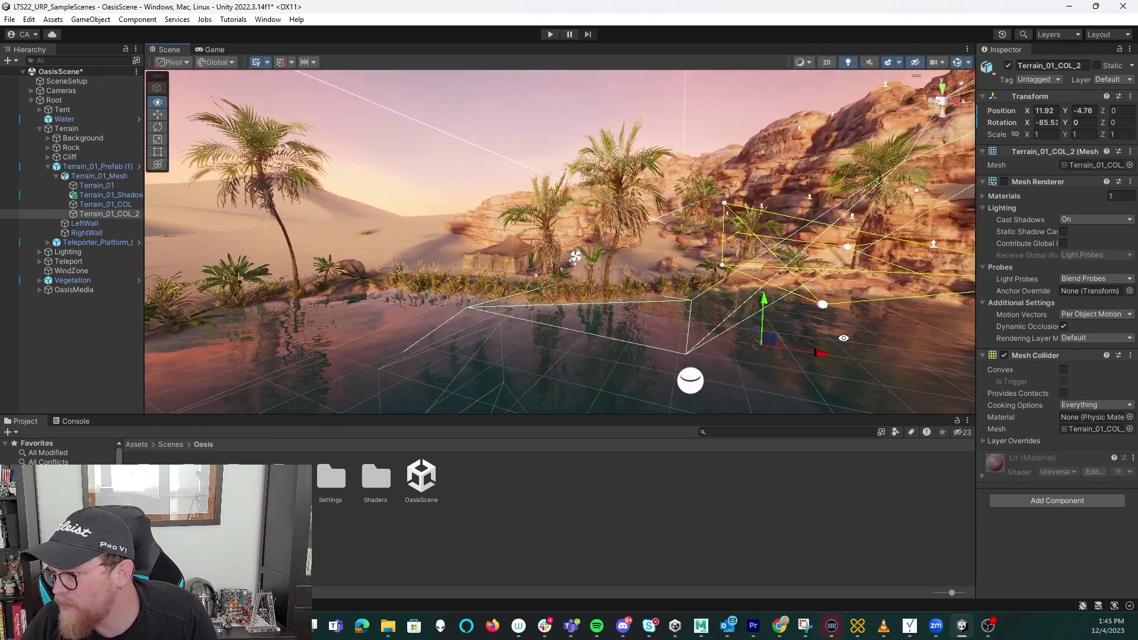
# Move Terrain_01_COL_2 down into the lake to about Y -7.2 and shift it to Z 2.3
pyautogui.click(755, 307)
pyautogui.click(120, 213)
pyautogui.moveTo(764, 301); pyautogui.dragTo(766, 322)
pyautogui.moveTo(704, 292); pyautogui.dragTo(197, 402, button='right')
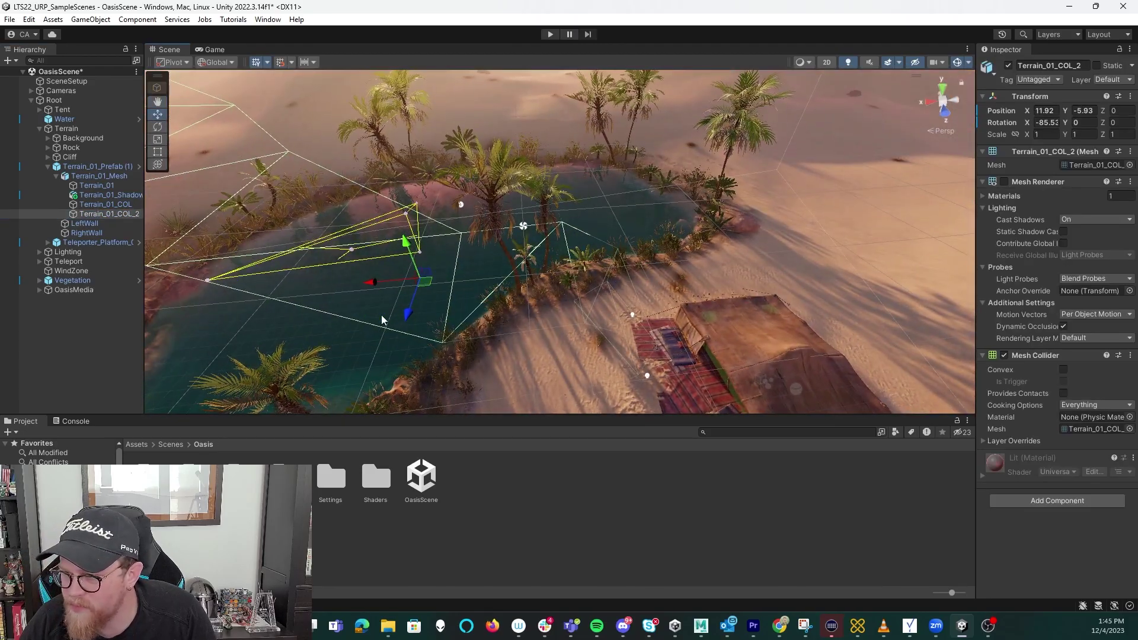
pyautogui.moveTo(409, 317); pyautogui.dragTo(407, 332)
pyautogui.moveTo(406, 332); pyautogui.dragTo(684, 243, button='right')
pyautogui.moveTo(618, 358); pyautogui.dragTo(621, 391)
pyautogui.moveTo(621, 391); pyautogui.dragTo(607, 331, button='right')
pyautogui.moveTo(711, 319); pyautogui.dragTo(552, 278, button='middle')
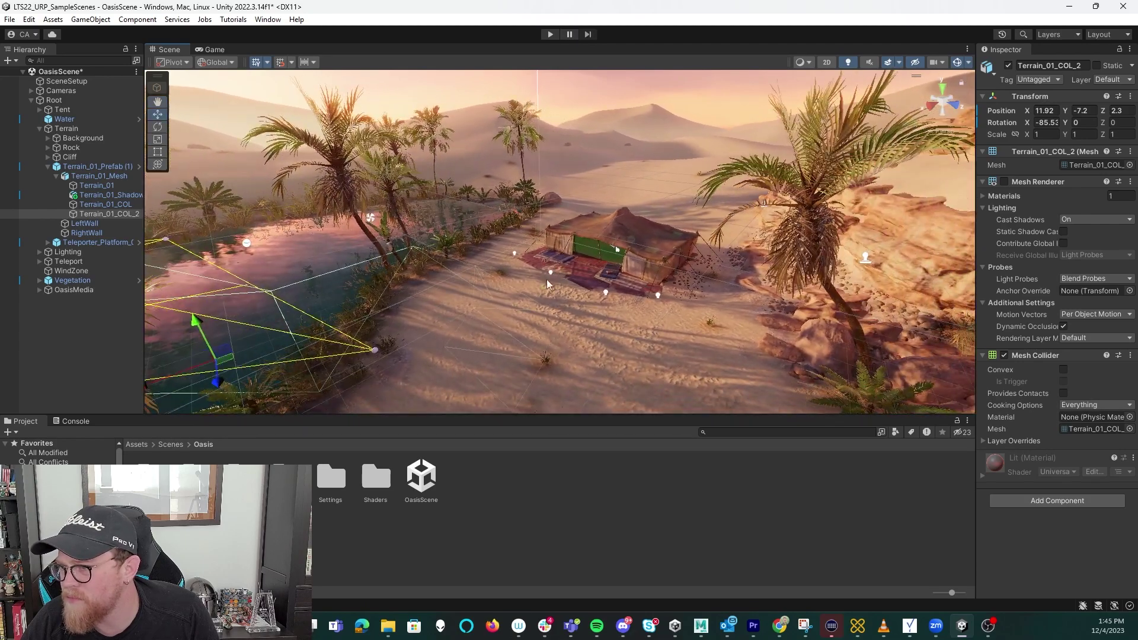
# Collapse Terrain_01_Prefab (1) in the hierarchy and clear the selection
pyautogui.click(48, 166)
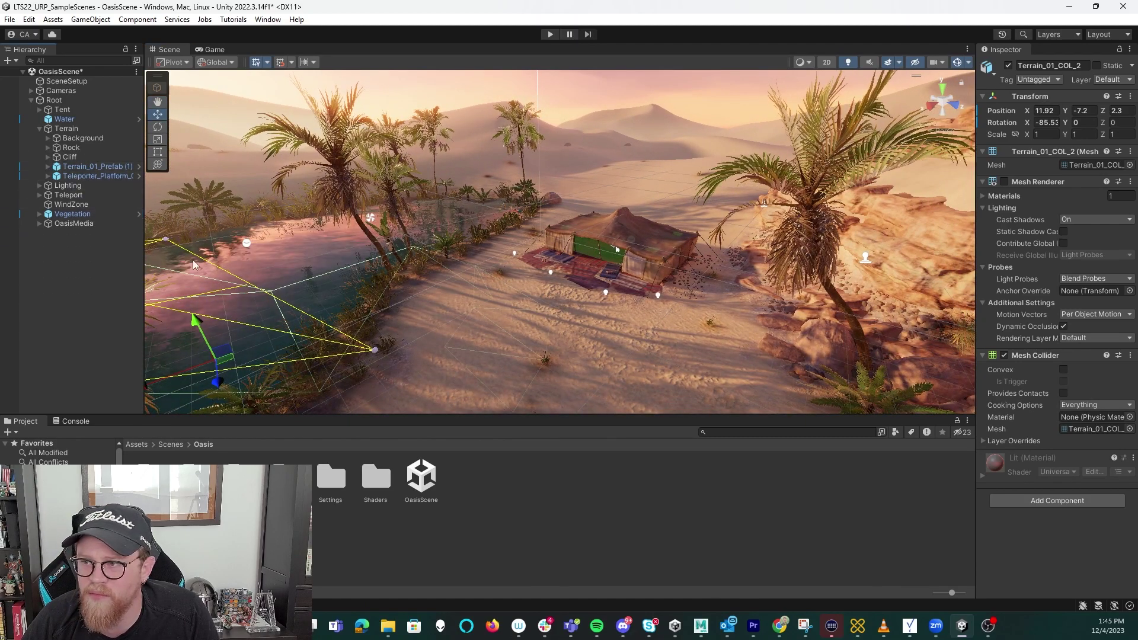
pyautogui.click(63, 300)
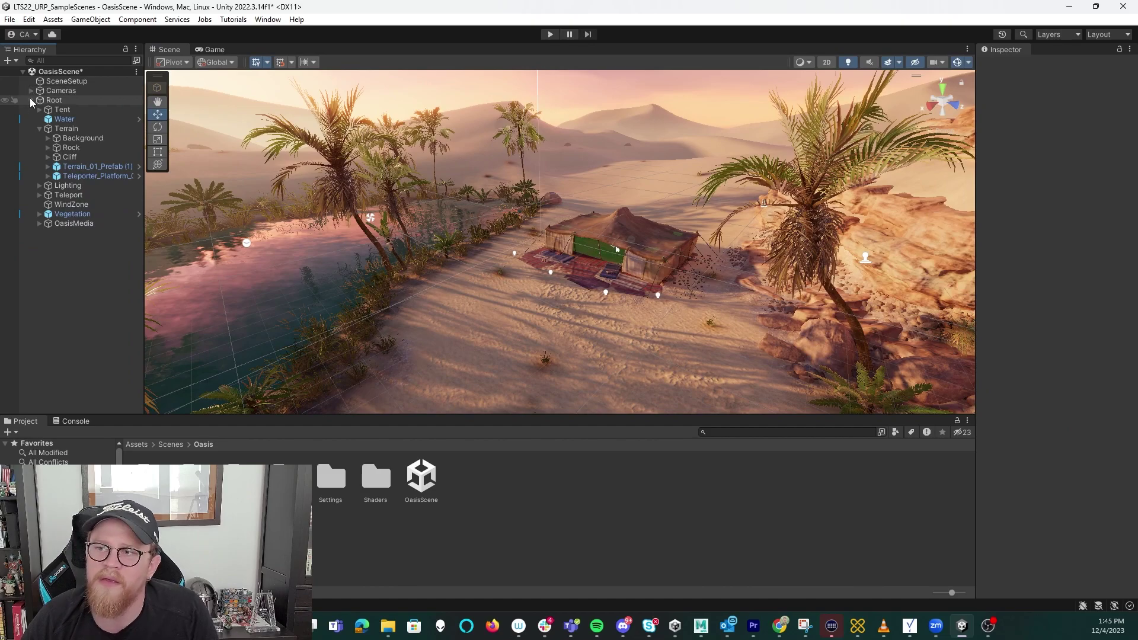
# Collapse the Root group in the hierarchy and select the Tent Volume inside the tent
pyautogui.click(31, 100)
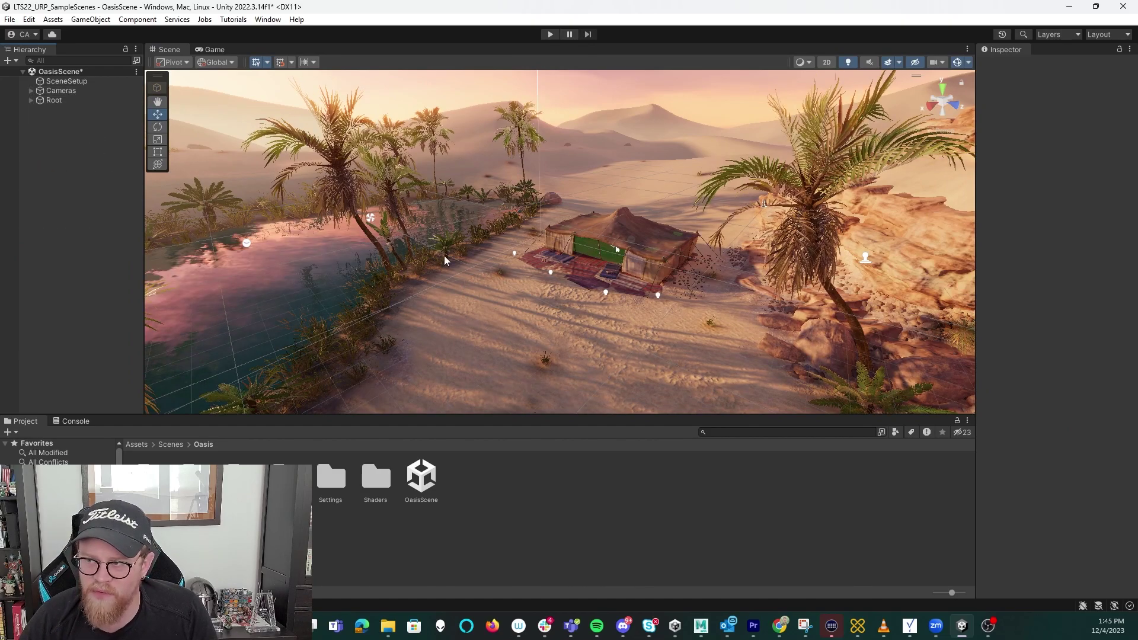
pyautogui.moveTo(617, 229); pyautogui.dragTo(603, 176, button='middle')
pyautogui.moveTo(610, 212)
pyautogui.keyDown('alt'); pyautogui.mouseDown()
pyautogui.moveTo(669, 204)
pyautogui.moveTo(620, 212)
pyautogui.mouseUp(); pyautogui.keyUp('alt')
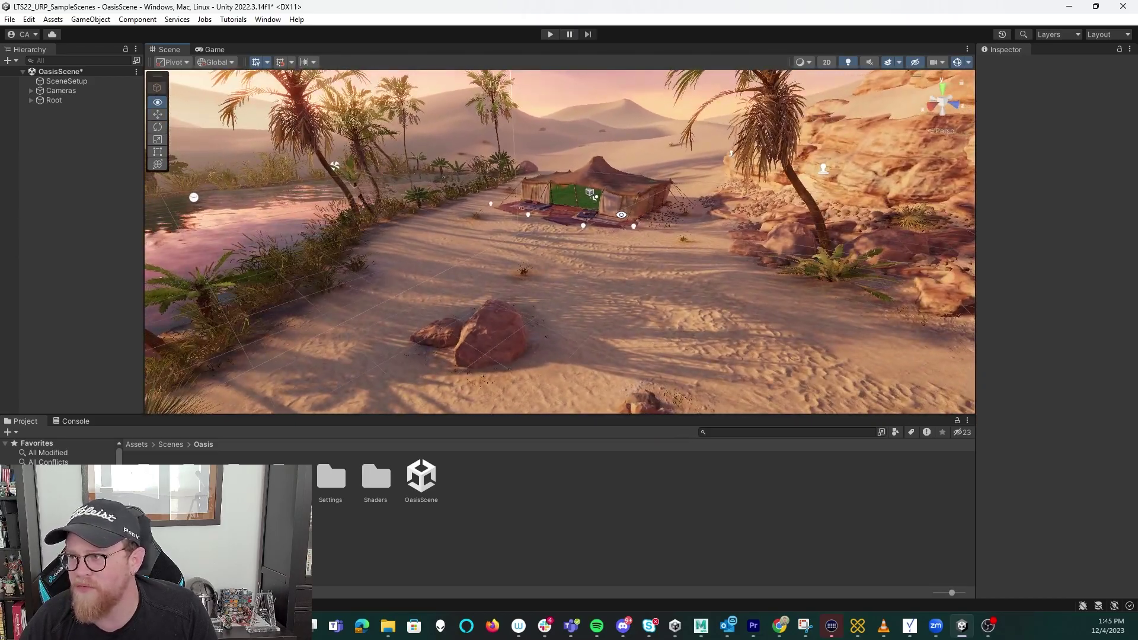
pyautogui.keyDown('alt'); pyautogui.moveTo(620, 212); pyautogui.dragTo(1028, 398, button='right'); pyautogui.keyUp('alt')
pyautogui.keyDown('alt'); pyautogui.moveTo(699, 121); pyautogui.dragTo(736, 176); pyautogui.keyUp('alt')
pyautogui.moveTo(735, 176); pyautogui.dragTo(650, 159, button='right')
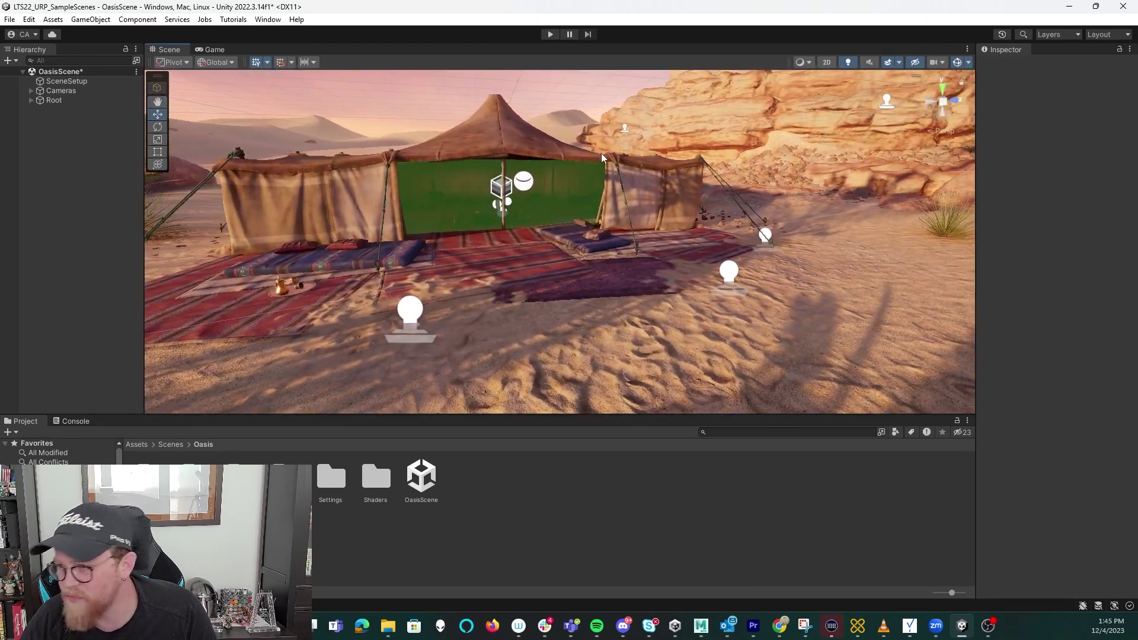
pyautogui.click(497, 197)
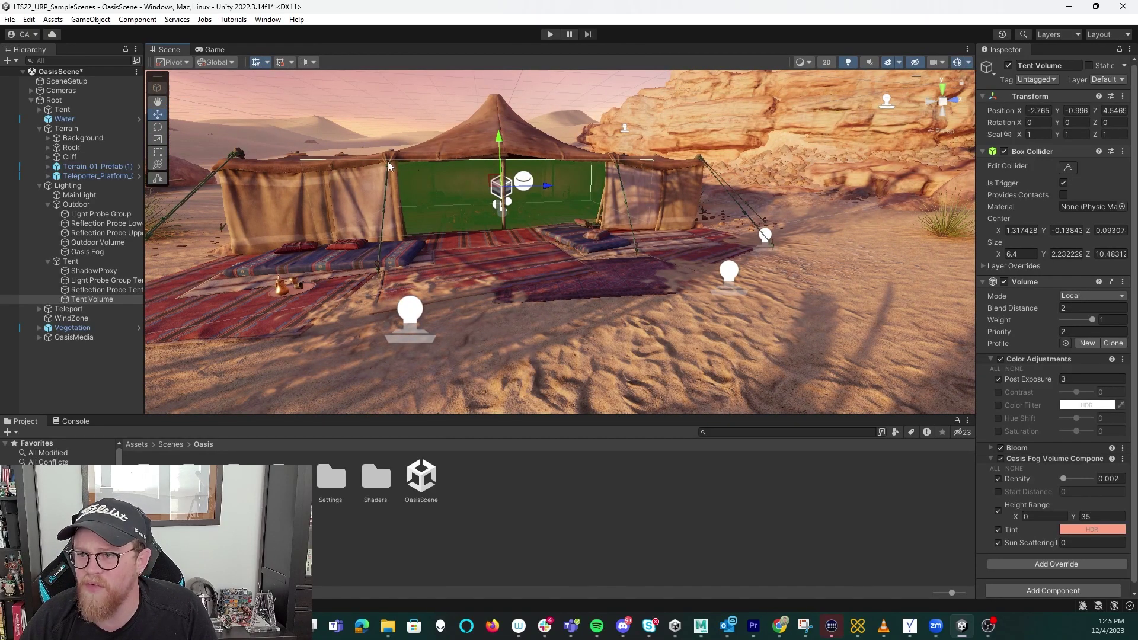
pyautogui.click(95, 299)
# Collapse the Color Adjustments and Oasis Fog overrides in the Tent Volume's settings
pyautogui.scroll(-1, 1064, 350)
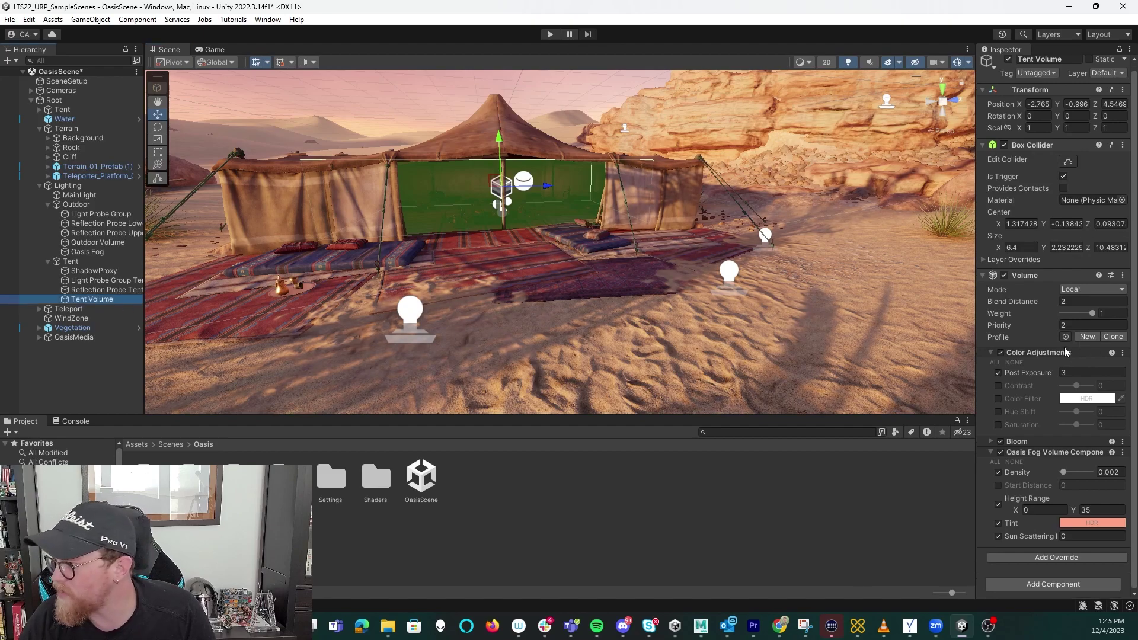
pyautogui.click(990, 453)
pyautogui.click(992, 359)
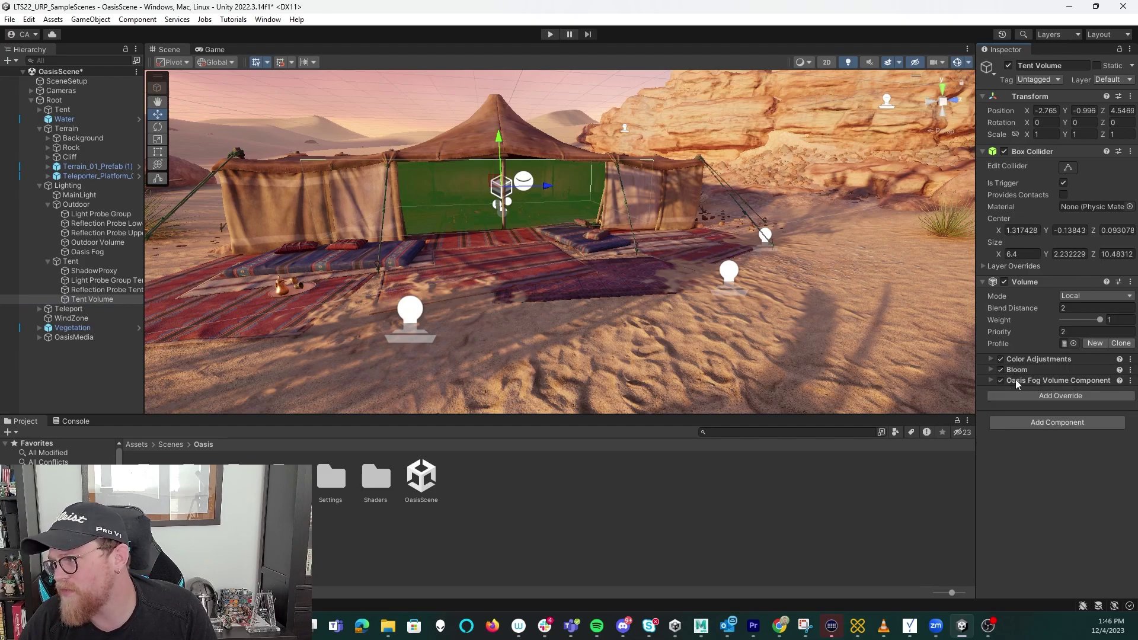
# Create a new Box Volume outside the Root group, with the view on the stone circle area
pyautogui.press('s')
pyautogui.moveTo(573, 221); pyautogui.dragTo(512, 287, button='right')
pyautogui.keyDown('alt'); pyautogui.moveTo(628, 332); pyautogui.dragTo(633, 307); pyautogui.keyUp('alt')
pyautogui.moveTo(633, 307)
pyautogui.keyDown('alt'); pyautogui.mouseDown(button='right')
pyautogui.moveTo(507, 263)
pyautogui.moveTo(619, 302)
pyautogui.mouseUp(button='right'); pyautogui.keyUp('alt')
pyautogui.moveTo(620, 303); pyautogui.dragTo(625, 319, button='middle')
pyautogui.rightClick(44, 360)
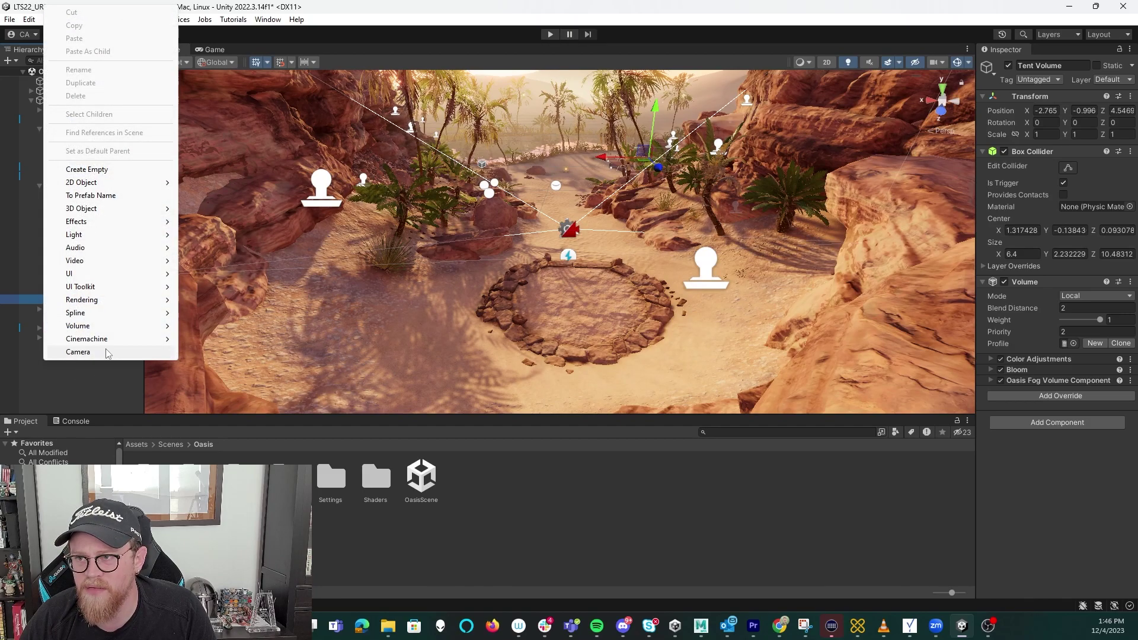
pyautogui.moveTo(121, 300)
pyautogui.moveTo(159, 330)
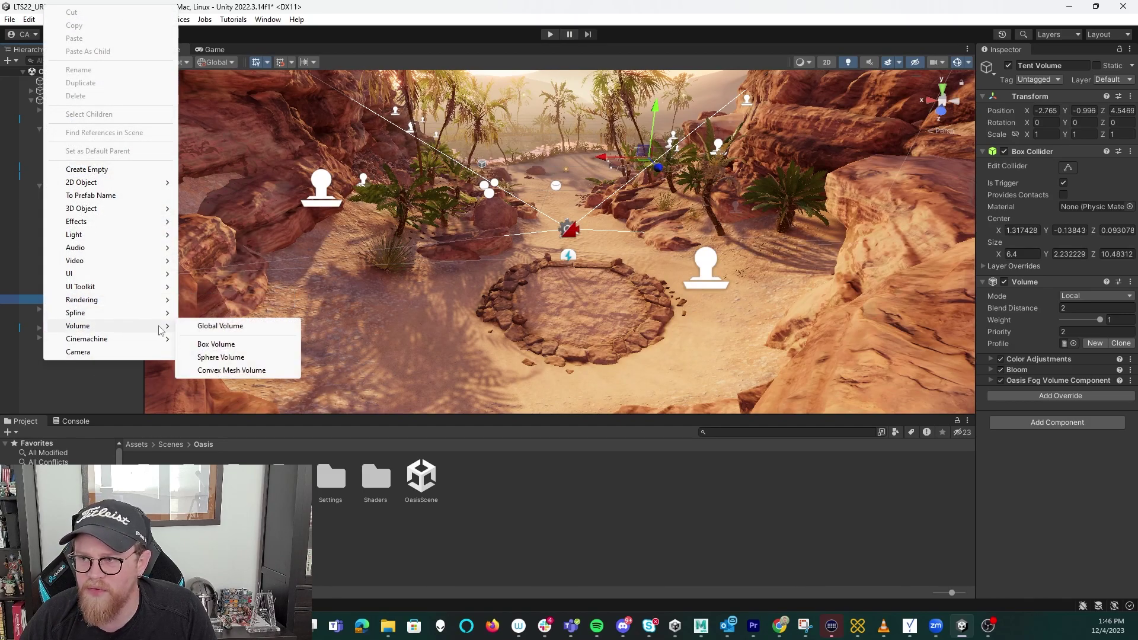
pyautogui.click(217, 344)
# Move the Box Volume beside the stone circle, to about X -3.335, Y 2.95, Z -94.1
pyautogui.keyDown('alt'); pyautogui.moveTo(539, 278); pyautogui.dragTo(557, 277); pyautogui.keyUp('alt')
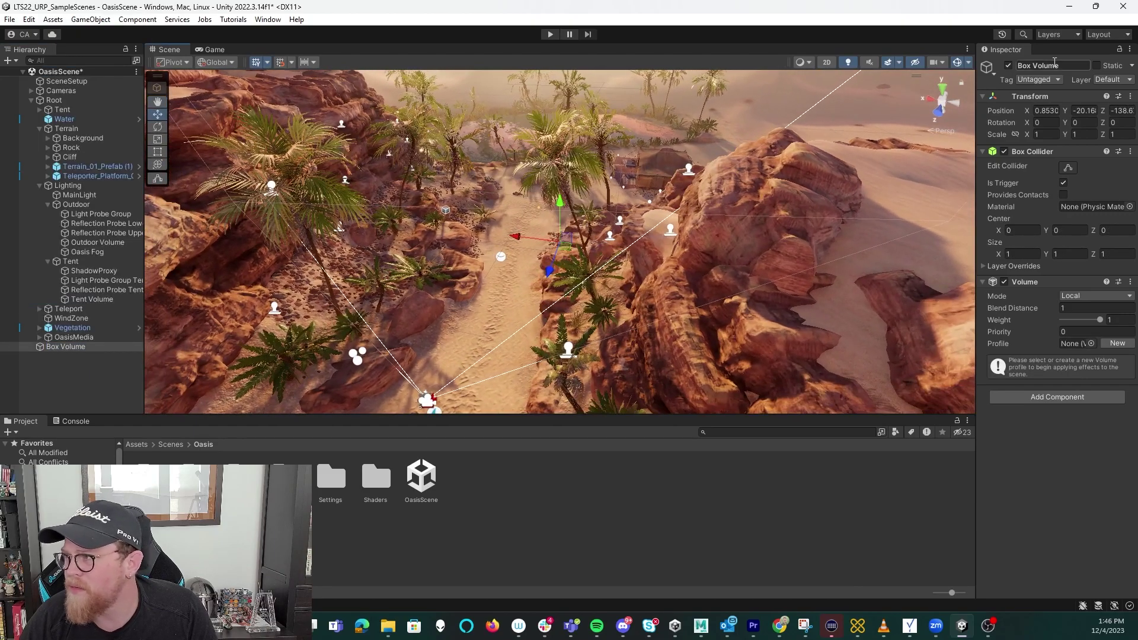
pyautogui.moveTo(559, 202); pyautogui.dragTo(559, 58)
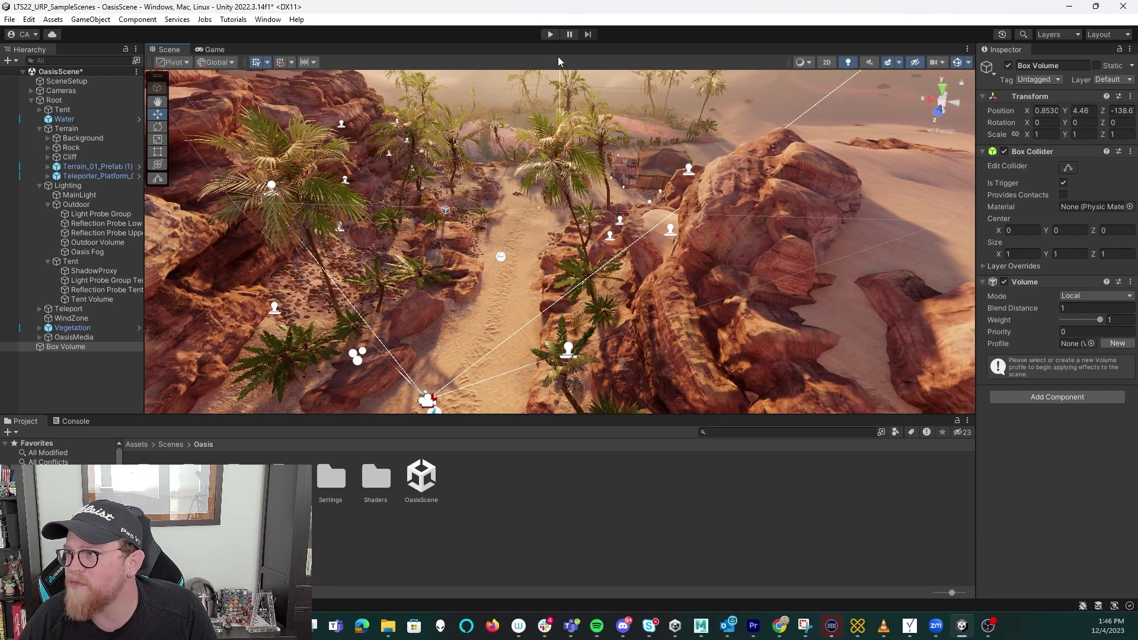
pyautogui.keyDown('alt'); pyautogui.moveTo(613, 137); pyautogui.dragTo(511, 178); pyautogui.keyUp('alt')
pyautogui.moveTo(563, 120); pyautogui.dragTo(334, 298)
pyautogui.moveTo(333, 304); pyautogui.dragTo(401, 279, button='middle')
pyautogui.moveTo(552, 209); pyautogui.dragTo(575, 452)
pyautogui.press('f')
pyautogui.moveTo(632, 319); pyautogui.dragTo(683, 180, button='middle')
pyautogui.moveTo(611, 311); pyautogui.dragTo(399, 236)
pyautogui.moveTo(389, 191); pyautogui.dragTo(428, 268)
pyautogui.moveTo(428, 268); pyautogui.dragTo(489, 284, button='middle')
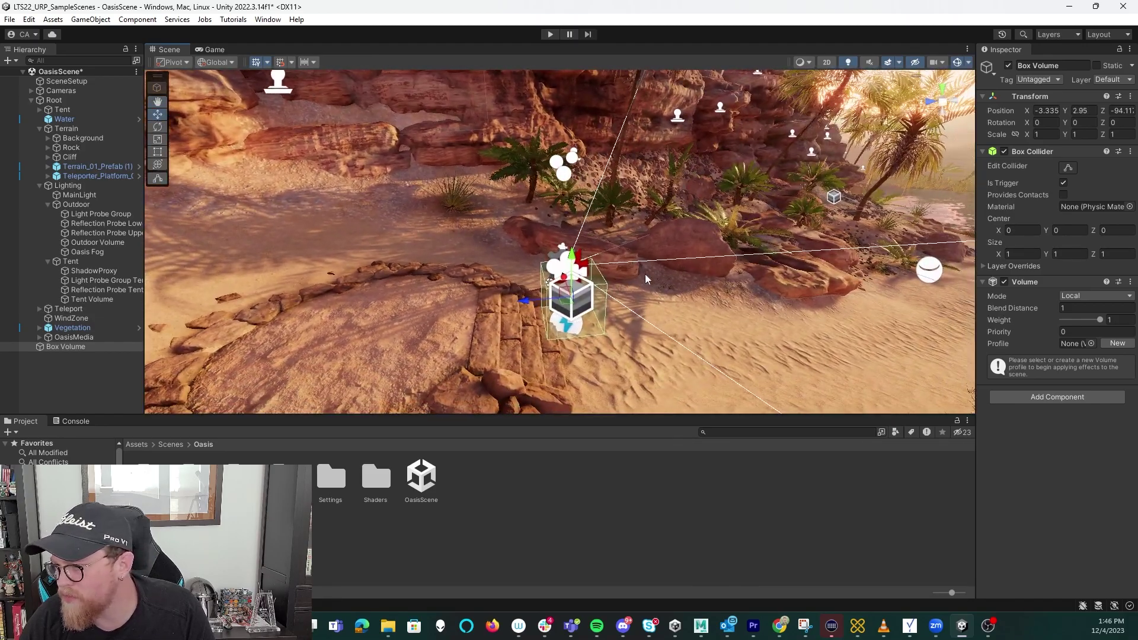
# Stretch the Box Volume's collider to about 3.65 on X and 11.87 on Z
pyautogui.click(1067, 169)
pyautogui.moveTo(548, 302); pyautogui.dragTo(279, 320)
pyautogui.moveTo(600, 303); pyautogui.dragTo(682, 391)
pyautogui.keyDown('alt'); pyautogui.moveTo(681, 308); pyautogui.dragTo(924, 273); pyautogui.keyUp('alt')
pyautogui.moveTo(729, 243); pyautogui.dragTo(917, 212, button='middle')
pyautogui.keyDown('alt'); pyautogui.moveTo(423, 320); pyautogui.dragTo(599, 274); pyautogui.keyUp('alt')
pyautogui.moveTo(367, 311); pyautogui.dragTo(453, 282, button='middle')
pyautogui.moveTo(453, 287); pyautogui.dragTo(521, 272, button='right')
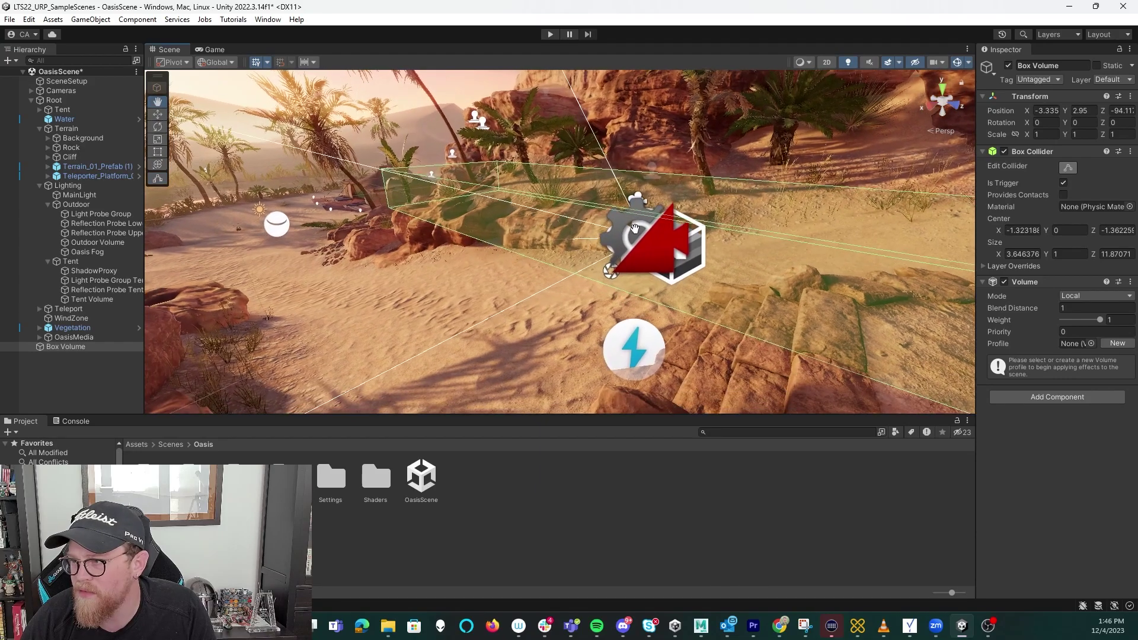
# Hide the scene gizmos and enlarge the Box Volume's collider to about 6.88 on X and 2.78 on Y
pyautogui.click(957, 62)
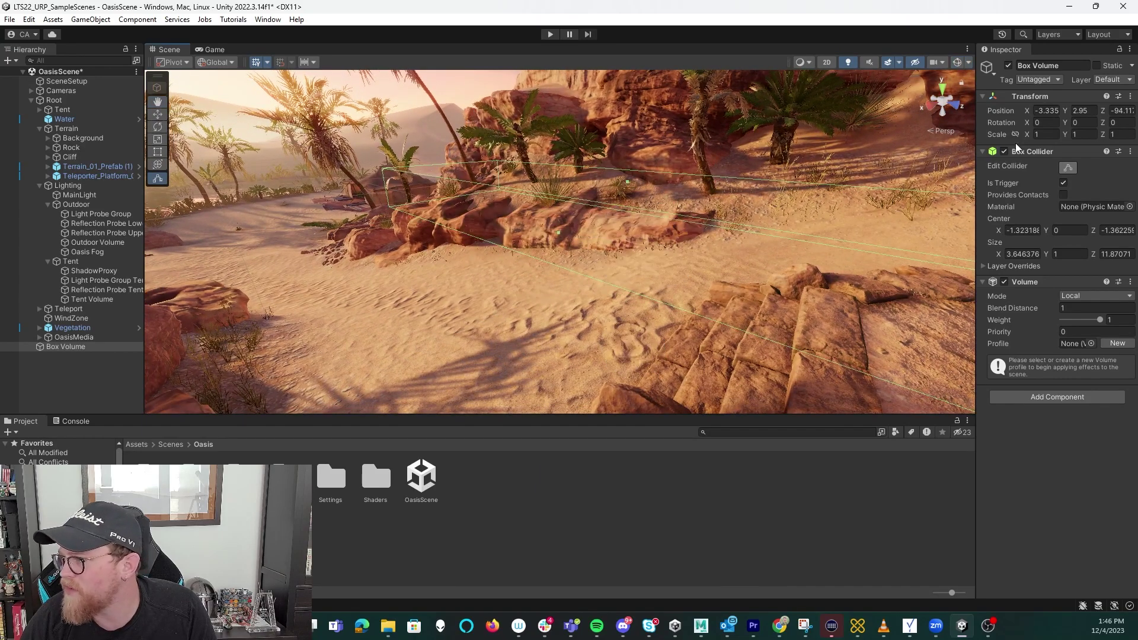
pyautogui.click(1065, 170)
pyautogui.click(1070, 168)
pyautogui.moveTo(559, 233); pyautogui.dragTo(211, 371)
pyautogui.moveTo(529, 237); pyautogui.dragTo(474, 295, button='right')
pyautogui.moveTo(625, 212)
pyautogui.mouseDown()
pyautogui.moveTo(630, 247)
pyautogui.moveTo(631, 148)
pyautogui.moveTo(637, 214)
pyautogui.mouseUp()
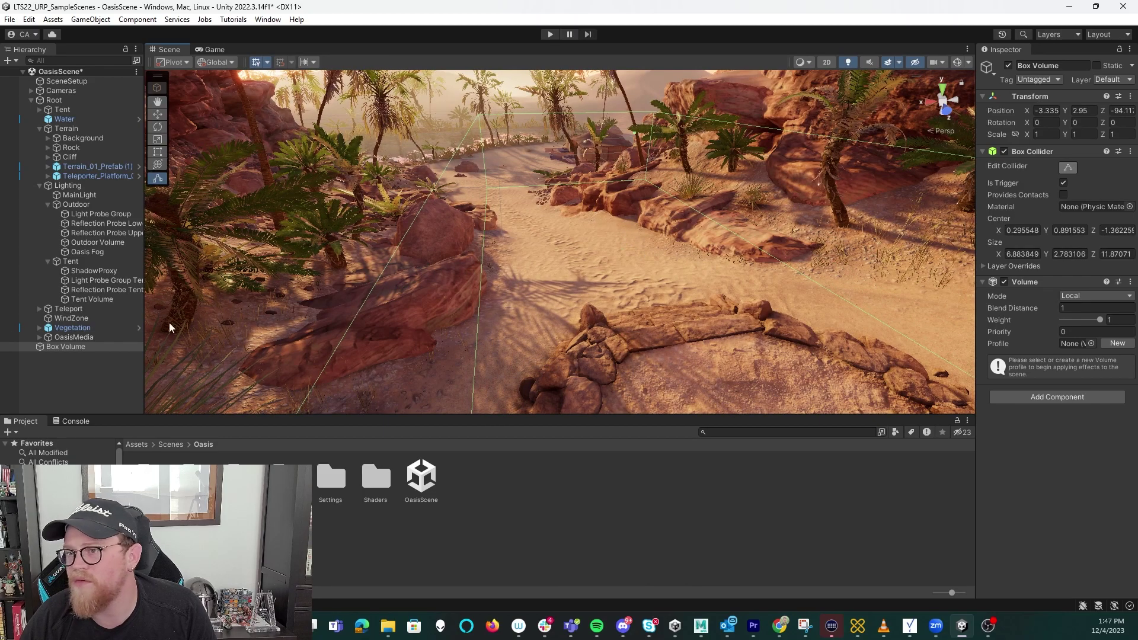
# Lower the Box Volume to about Y 1.866 and tilt it about -11.6 degrees on X, with the scene gizmos shown again
pyautogui.click(101, 347)
pyautogui.press('w')
pyautogui.moveTo(669, 220); pyautogui.dragTo(675, 246)
pyautogui.click(957, 62)
pyautogui.keyDown('alt'); pyautogui.moveTo(758, 284); pyautogui.dragTo(631, 329); pyautogui.keyUp('alt')
pyautogui.press('e')
pyautogui.press('w')
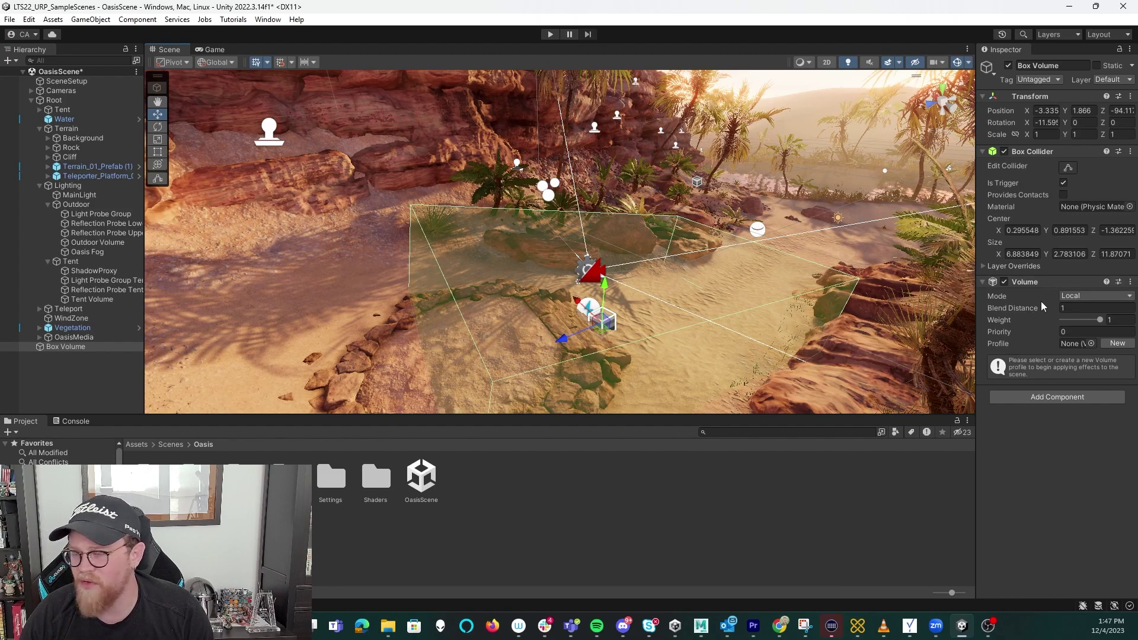
# Create a new volume profile for the Box Volume and add a Tonemapping override to it
pyautogui.click(1113, 345)
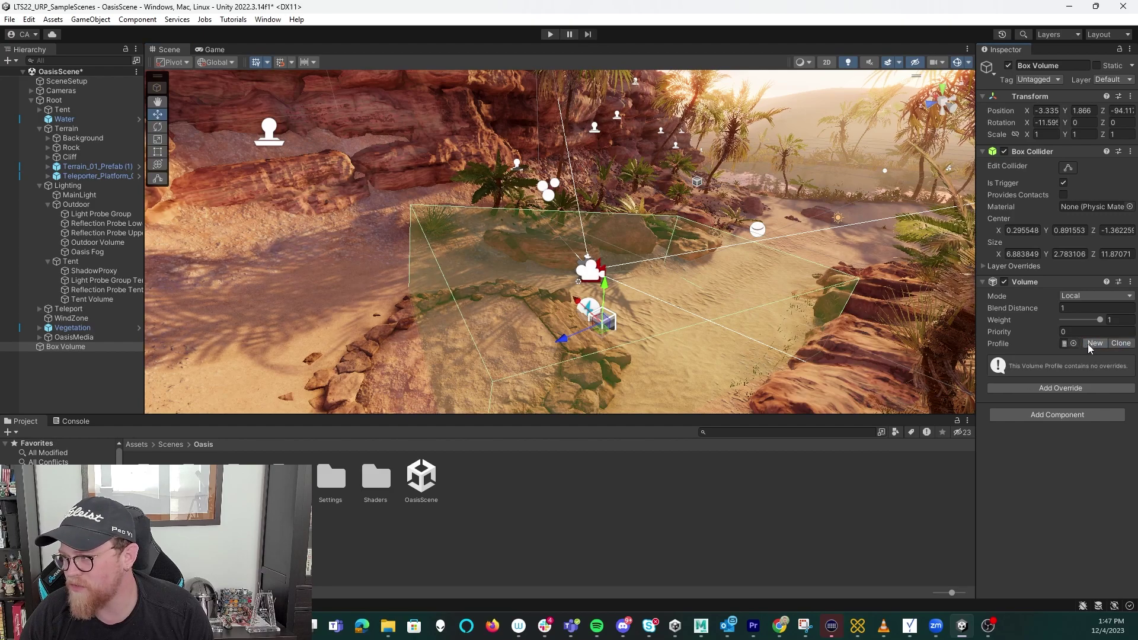
pyautogui.moveTo(976, 314); pyautogui.dragTo(785, 315)
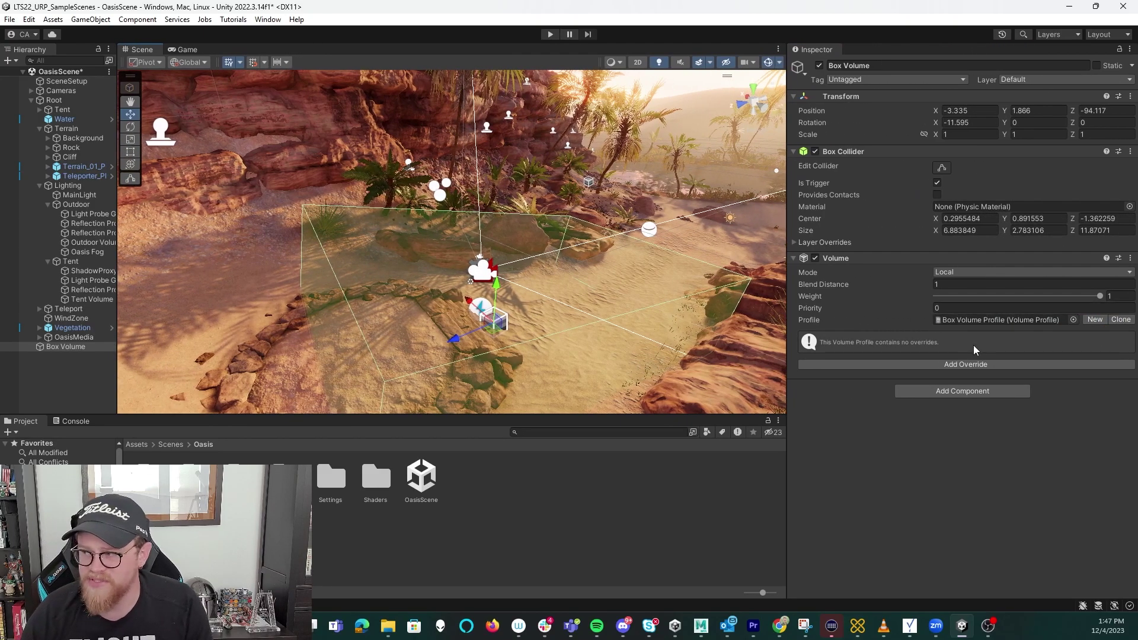
pyautogui.click(983, 369)
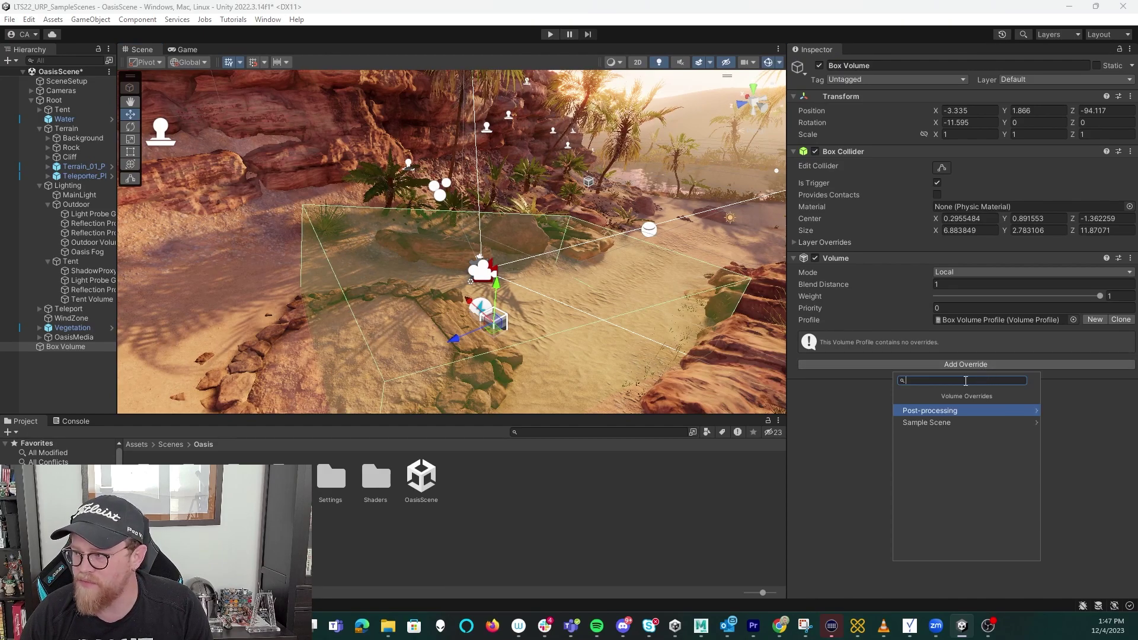
pyautogui.click(959, 411)
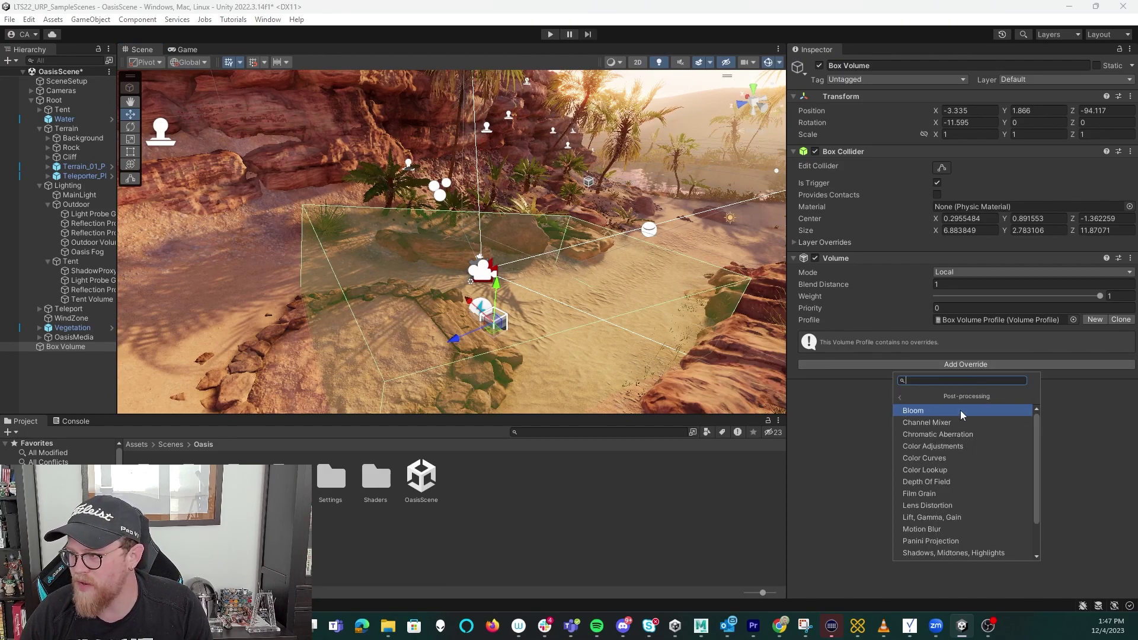
pyautogui.scroll(-1, 958, 416)
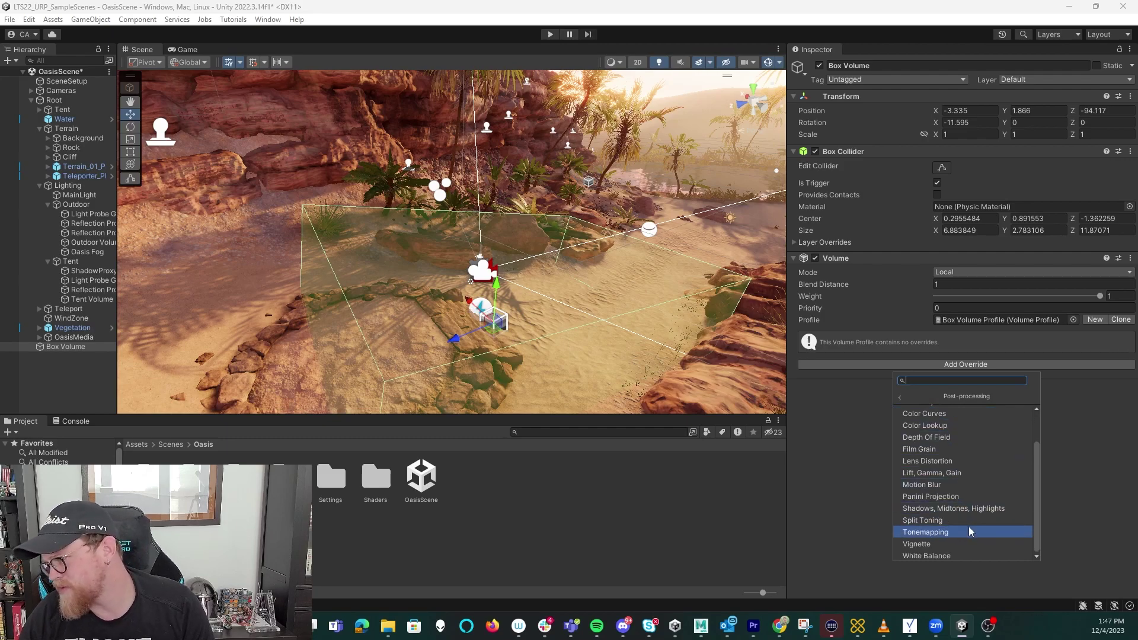
pyautogui.scroll(3, 969, 526)
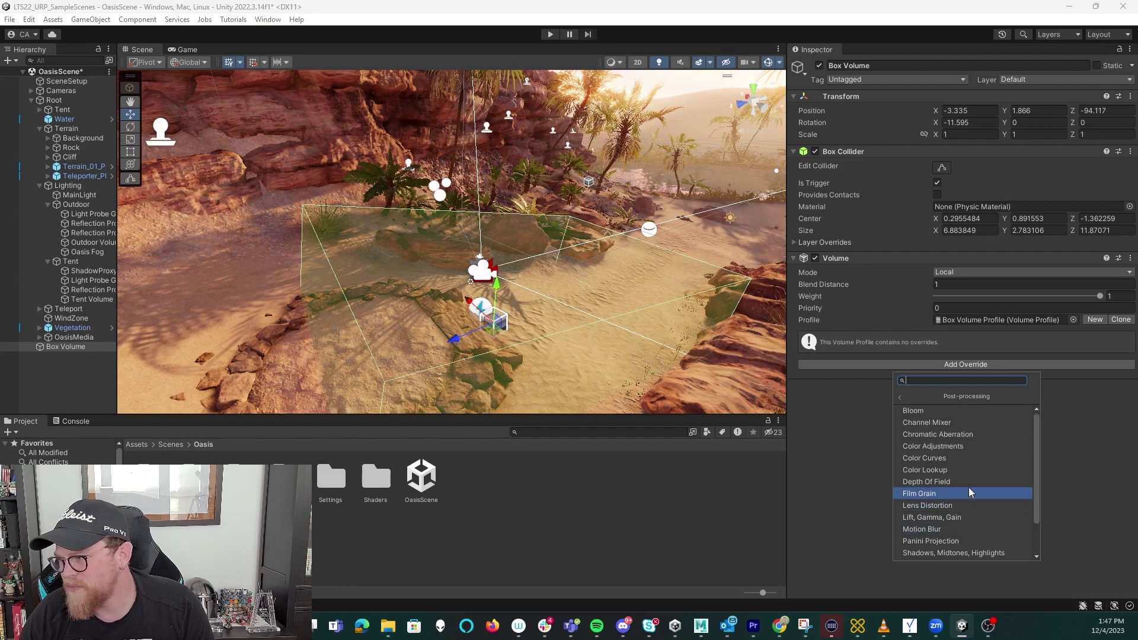
pyautogui.scroll(-2, 950, 422)
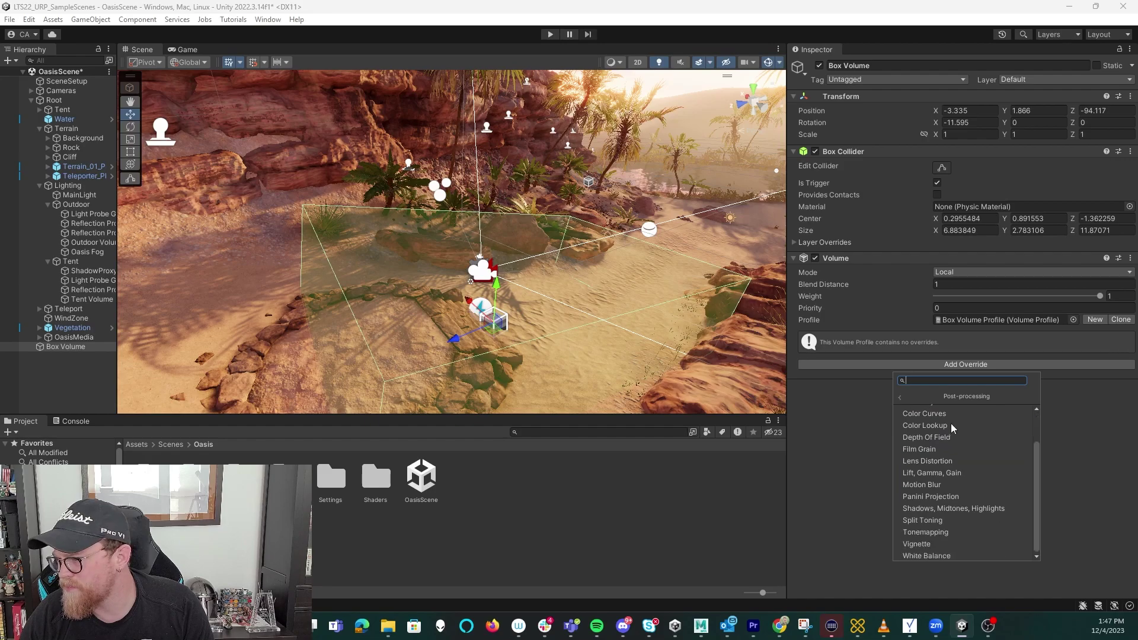
pyautogui.click(949, 531)
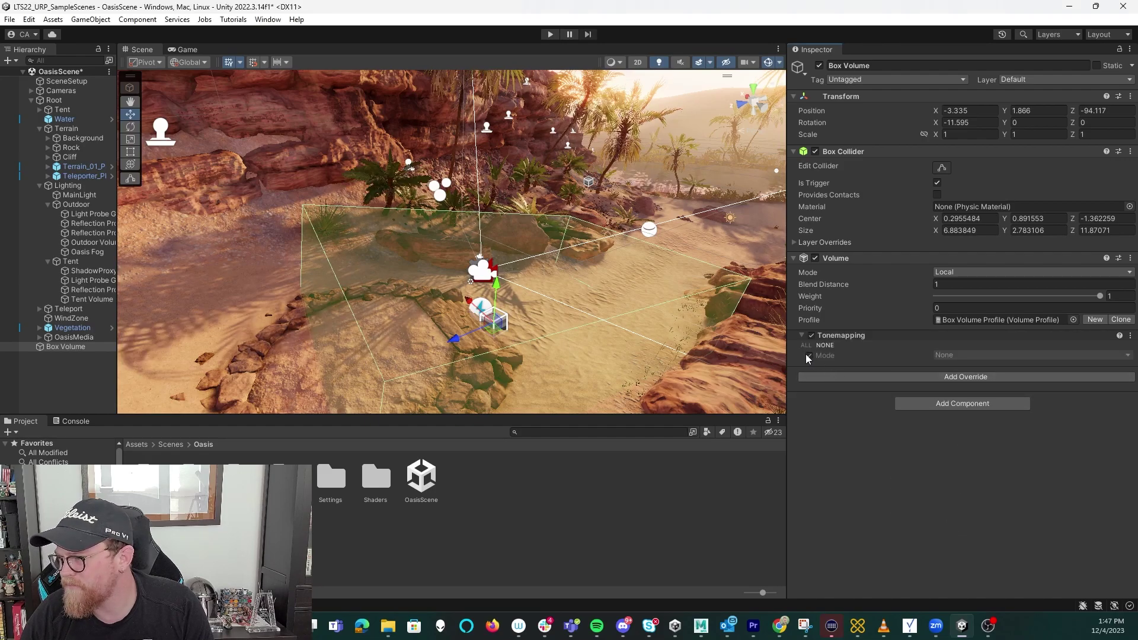
# Enable the Tonemapping mode and set it to ACES
pyautogui.click(808, 356)
pyautogui.click(948, 355)
pyautogui.click(964, 395)
# Add a Color Adjustments override to the Box Volume and set its enabled Saturation to -100
pyautogui.click(930, 377)
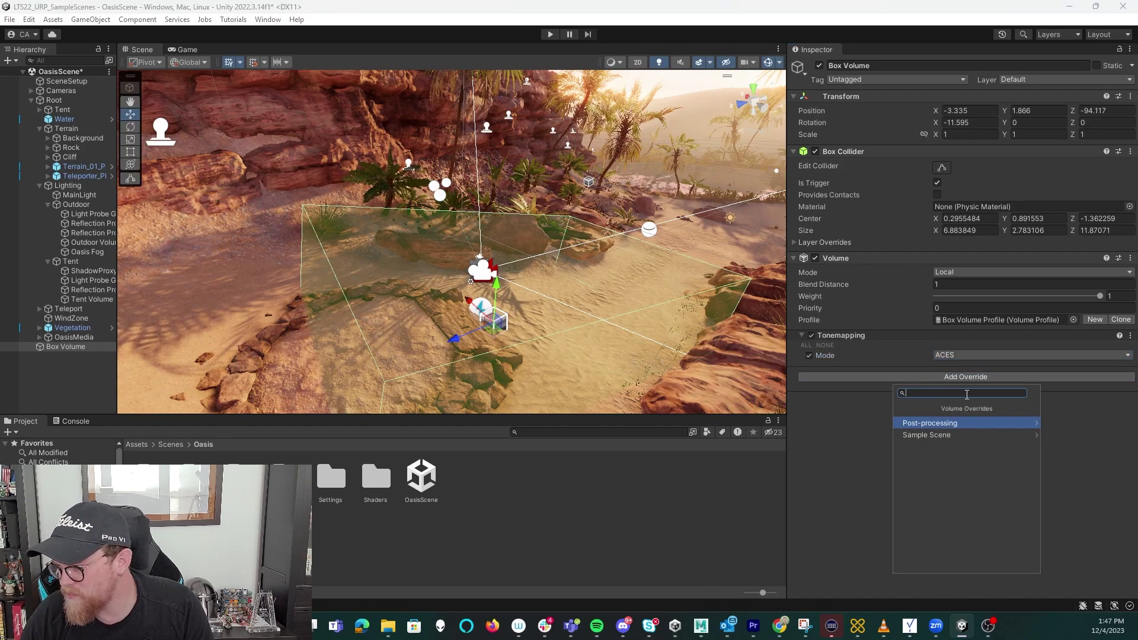
pyautogui.click(976, 422)
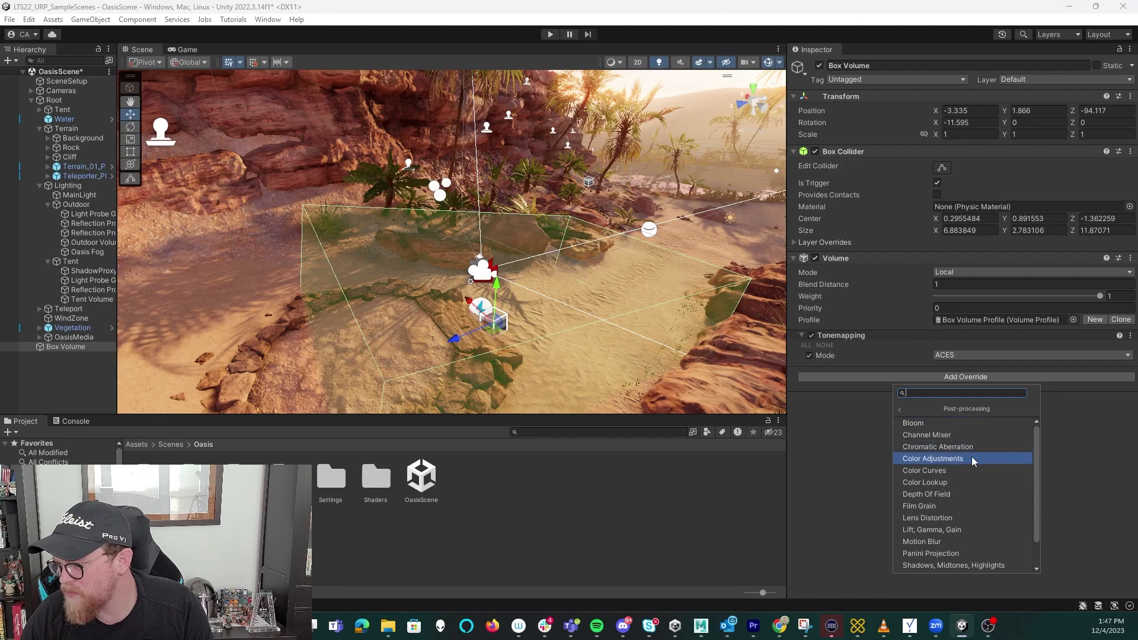
pyautogui.write('s')
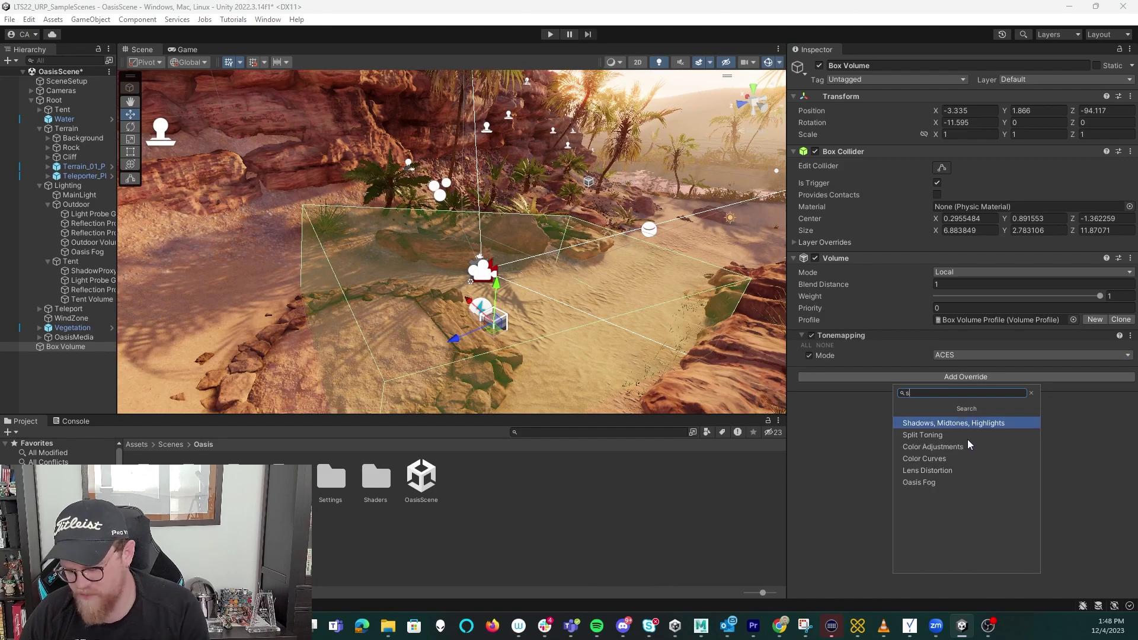
pyautogui.write('am')
pyautogui.click(977, 437)
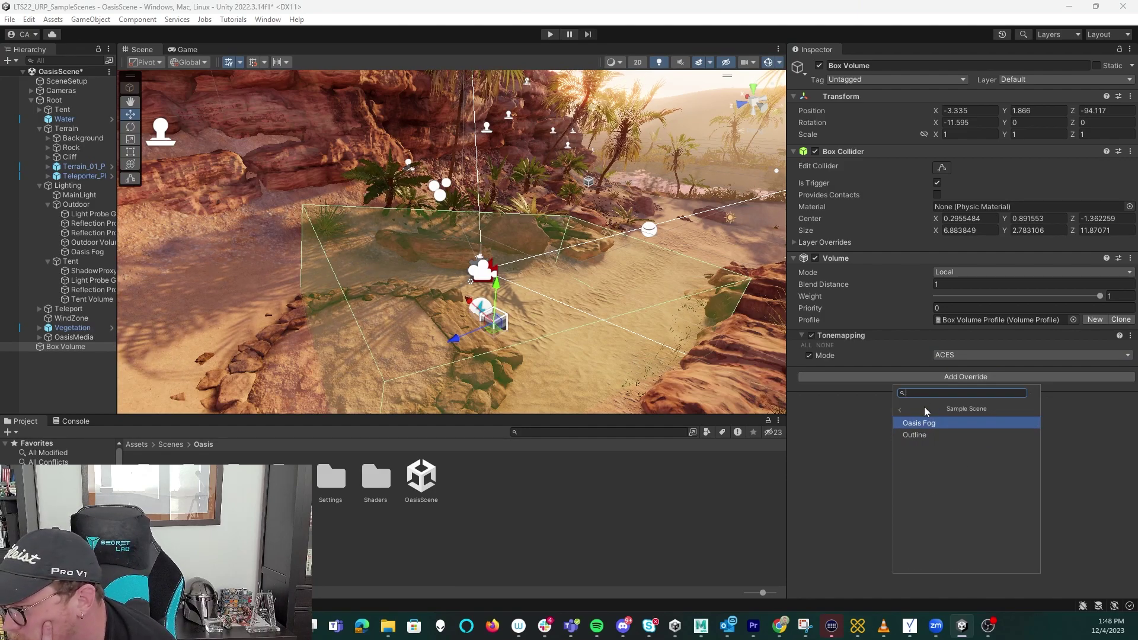
pyautogui.click(904, 410)
pyautogui.click(940, 423)
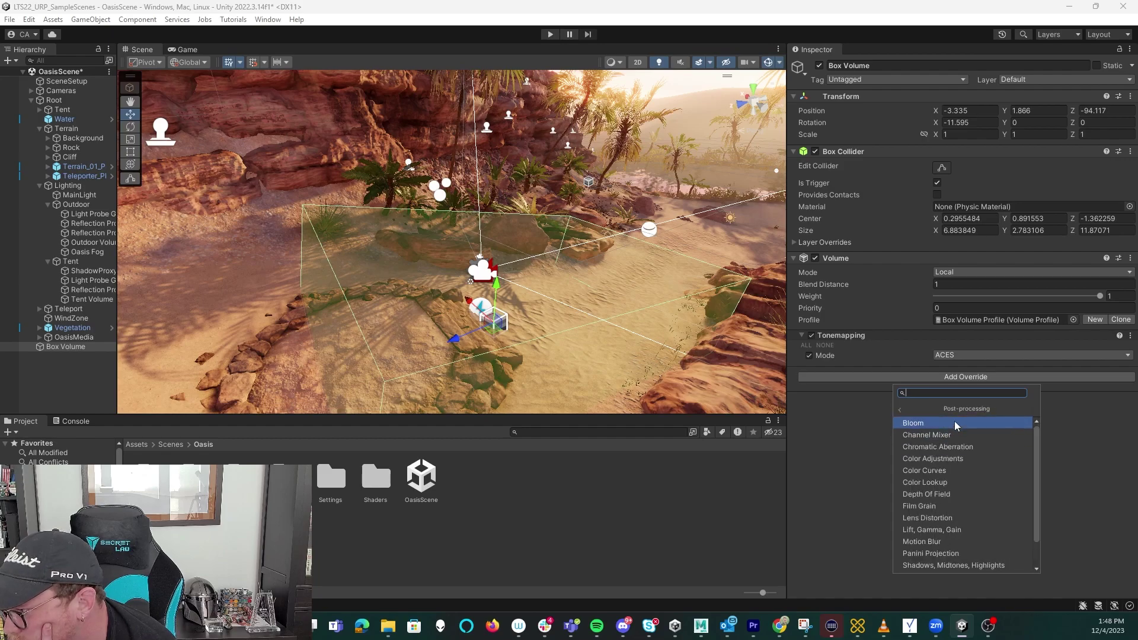
pyautogui.click(950, 458)
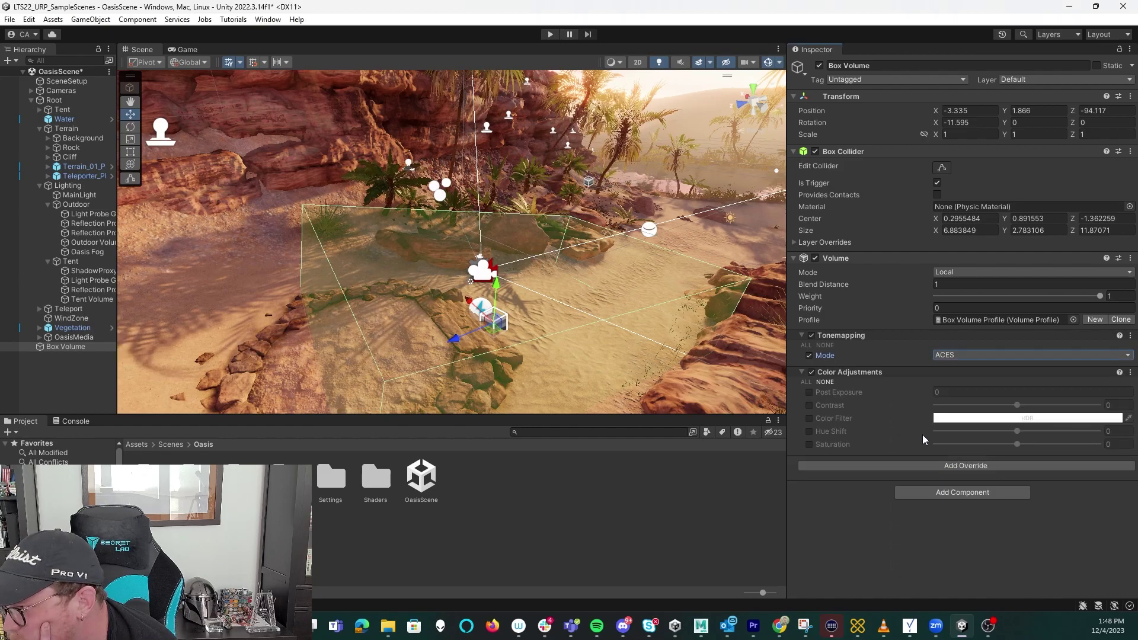
pyautogui.click(808, 444)
pyautogui.moveTo(1017, 444); pyautogui.dragTo(917, 443)
# Add a post-processing Film Grain override to the Box Volume
pyautogui.click(968, 467)
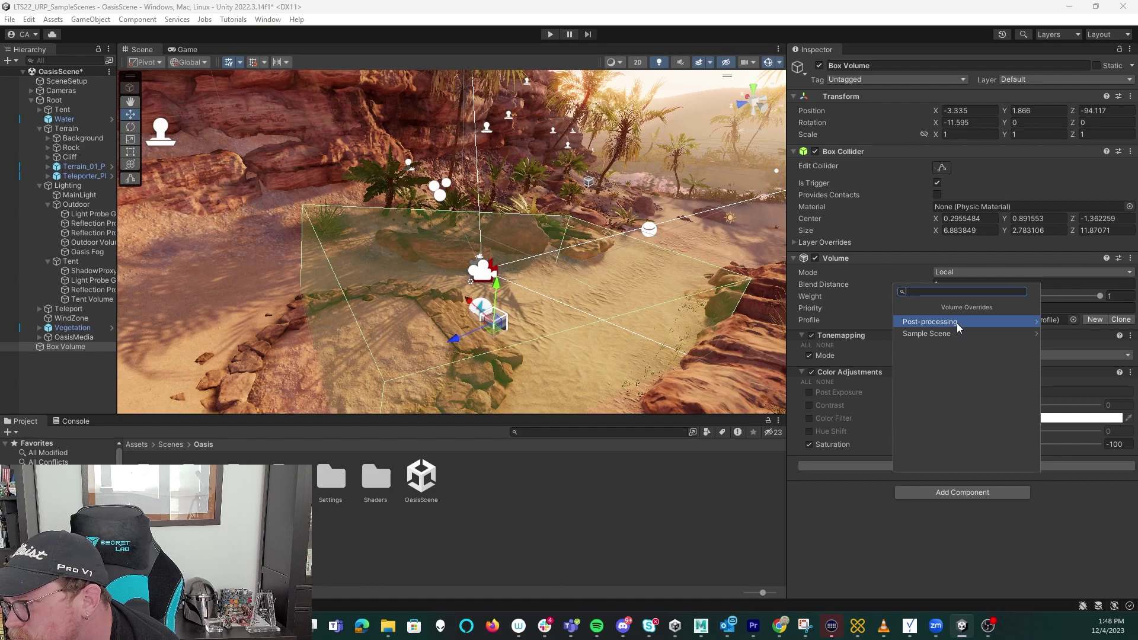
pyautogui.click(957, 323)
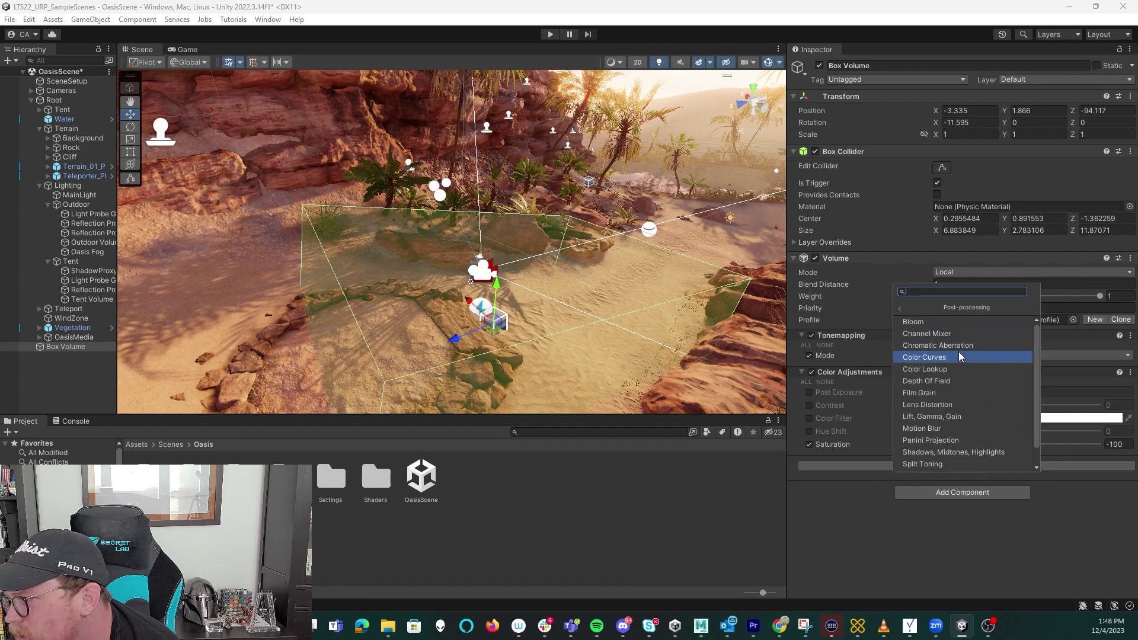
pyautogui.scroll(-1, 958, 351)
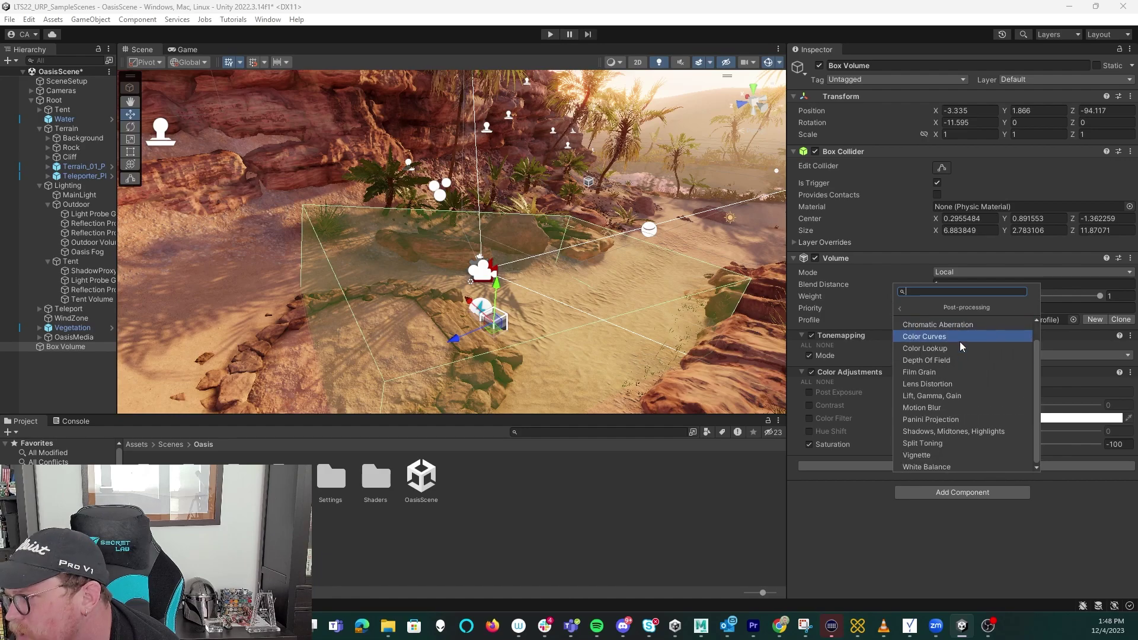
pyautogui.click(938, 372)
# Enable the Film Grain type and intensity, setting them to Medium 2 and about 0.6
pyautogui.click(808, 480)
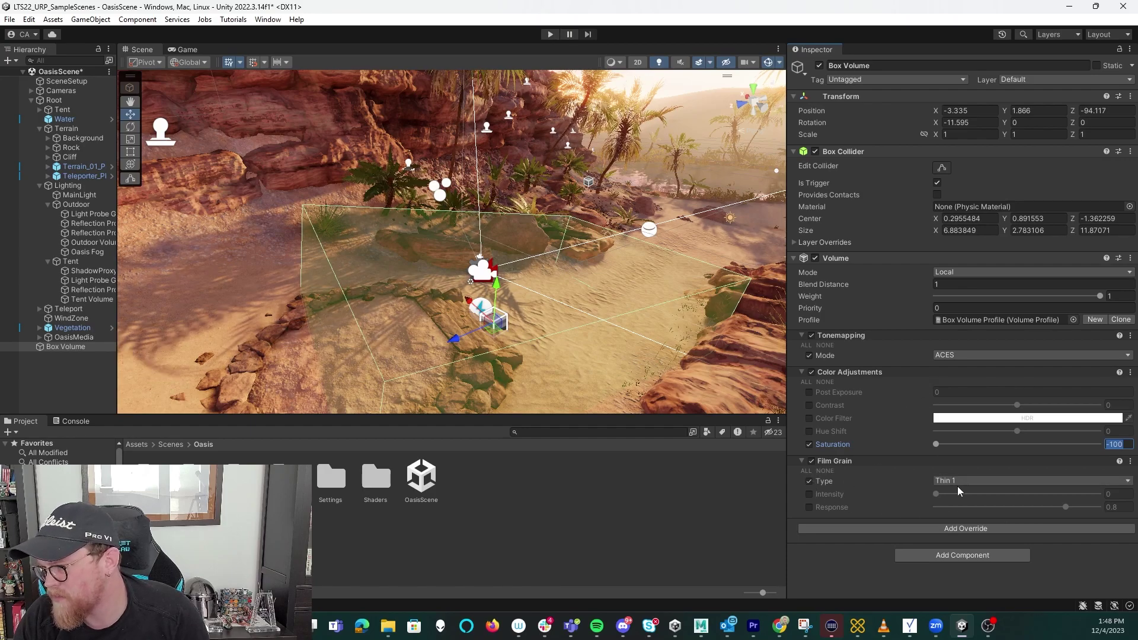
pyautogui.click(956, 481)
pyautogui.click(982, 387)
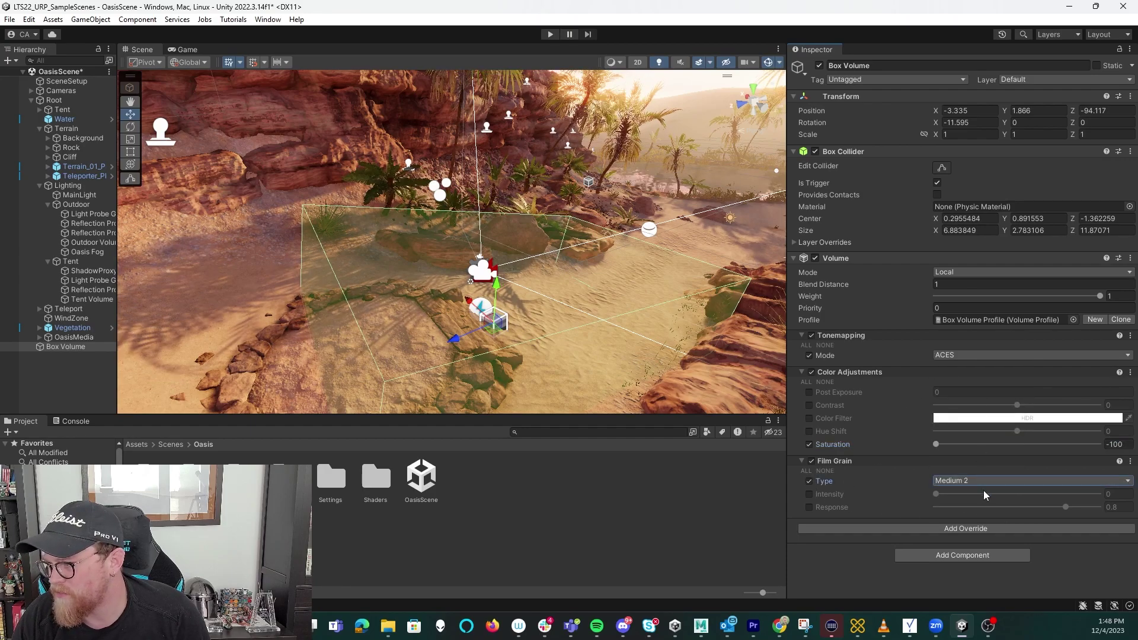
pyautogui.click(808, 494)
pyautogui.moveTo(942, 492); pyautogui.dragTo(1002, 497)
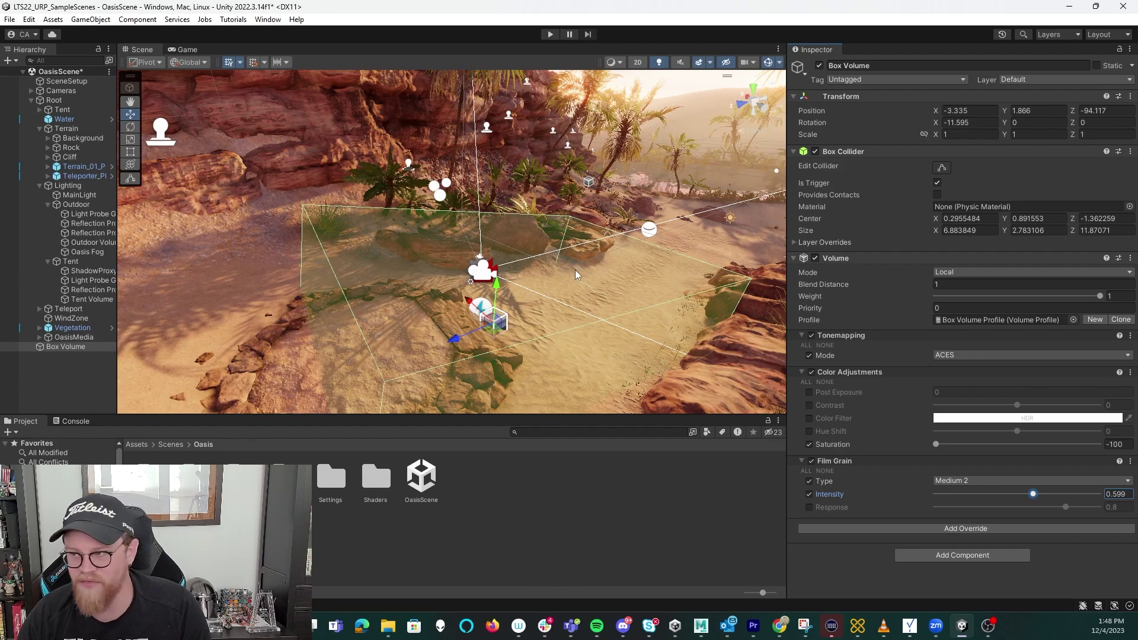
# Examine the Box Volume's desaturated, grainy effect from outside the stone circle, through the volume's interior and beyond its far edge
pyautogui.keyDown('alt'); pyautogui.moveTo(486, 263); pyautogui.dragTo(474, 272); pyautogui.keyUp('alt')
pyautogui.keyDown('alt'); pyautogui.moveTo(474, 273); pyautogui.dragTo(491, 228, button='middle'); pyautogui.keyUp('alt')
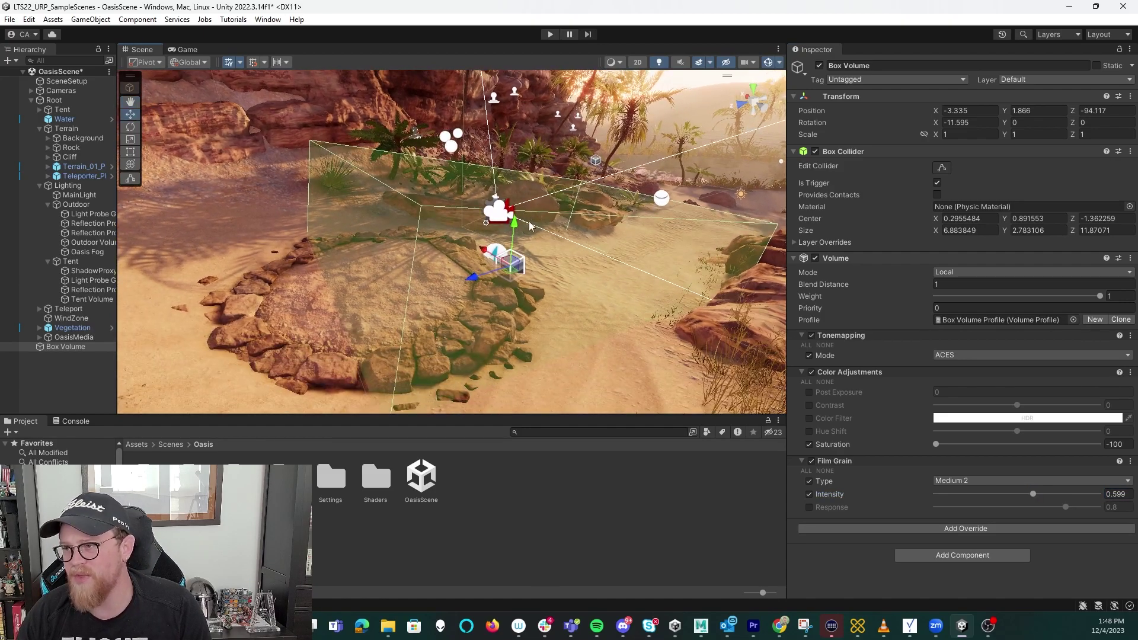
pyautogui.keyDown('alt'); pyautogui.moveTo(491, 229); pyautogui.dragTo(598, 231); pyautogui.keyUp('alt')
pyautogui.moveTo(597, 231); pyautogui.dragTo(634, 233, button='right')
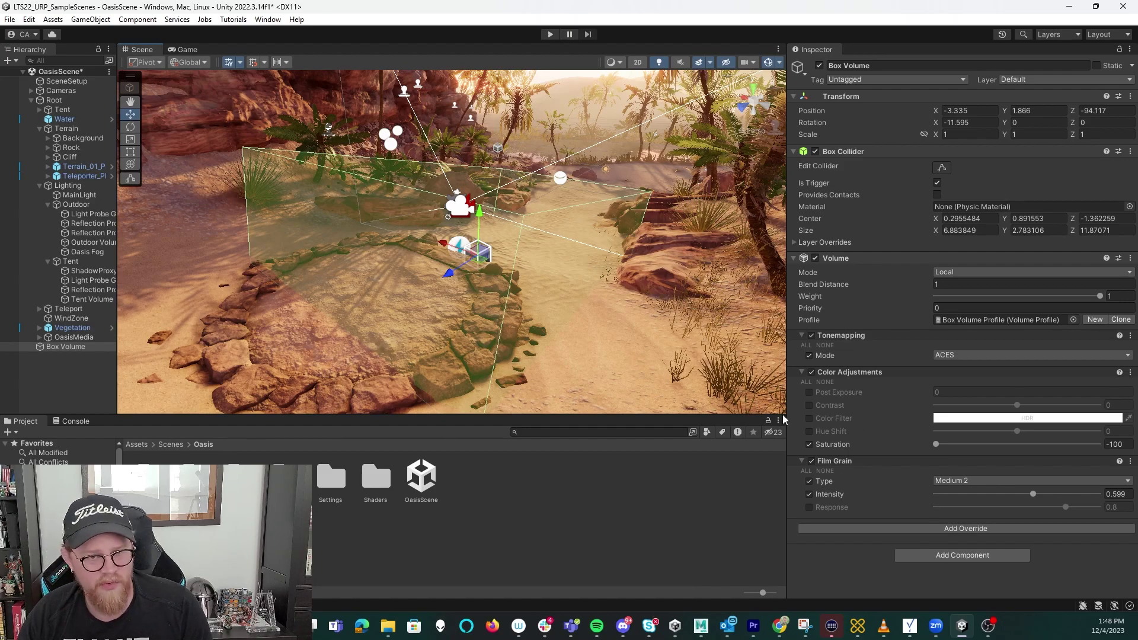
pyautogui.scroll(1, 486, 186)
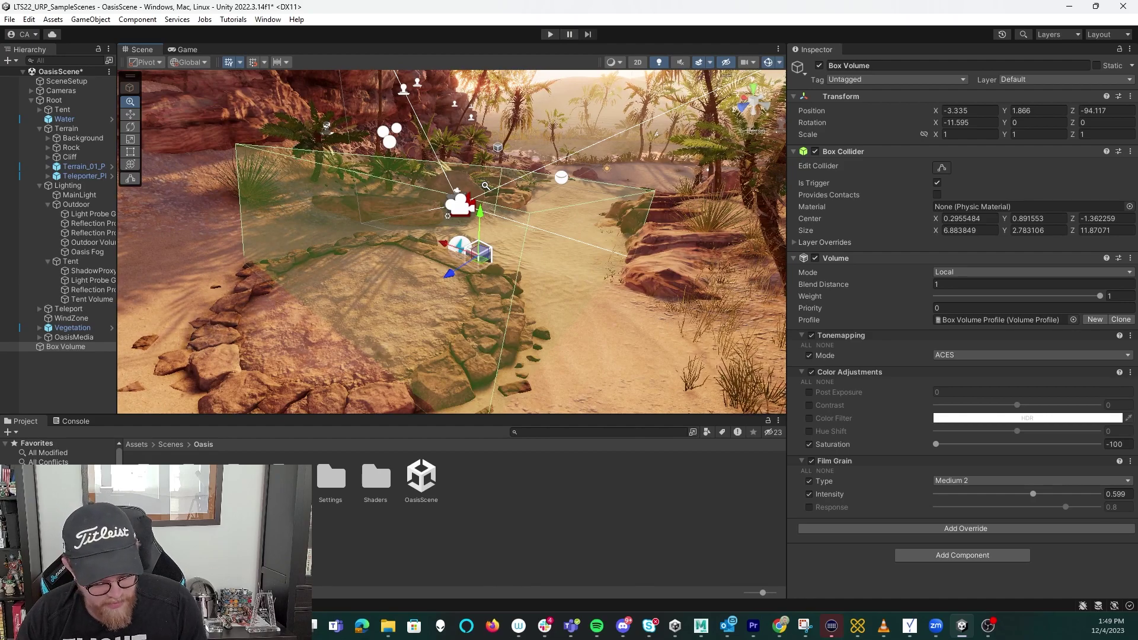
pyautogui.keyDown('alt'); pyautogui.moveTo(485, 186); pyautogui.dragTo(539, 458, button='right'); pyautogui.keyUp('alt')
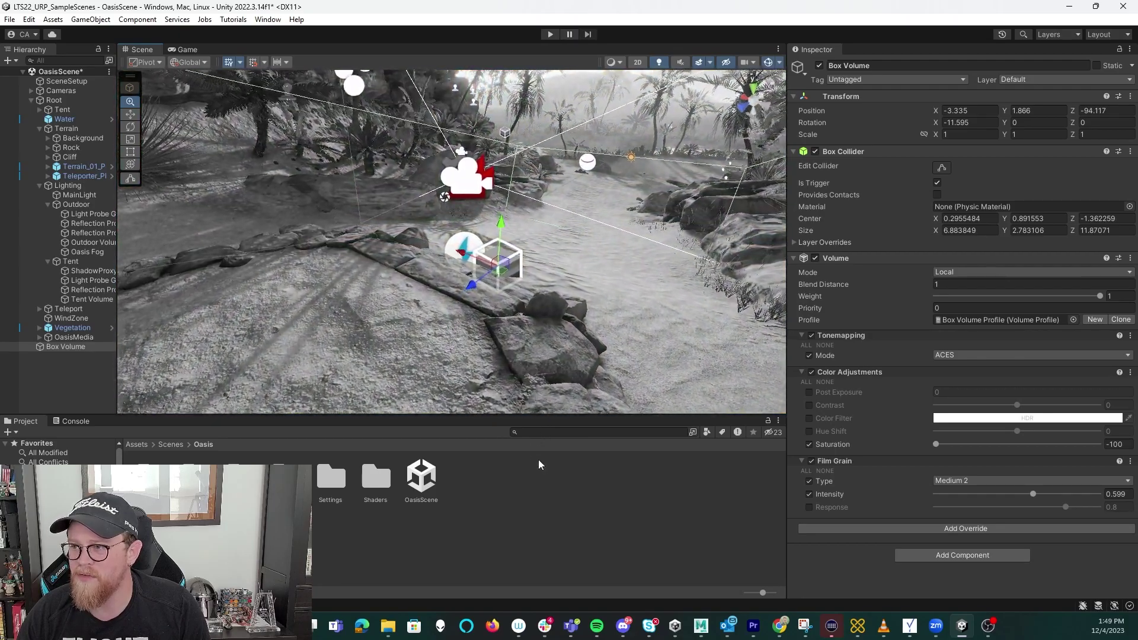
pyautogui.keyDown('alt'); pyautogui.moveTo(538, 389); pyautogui.dragTo(581, 282); pyautogui.keyUp('alt')
pyautogui.moveTo(580, 282); pyautogui.dragTo(573, 292, button='middle')
pyautogui.keyDown('alt'); pyautogui.moveTo(573, 292); pyautogui.dragTo(625, 299); pyautogui.keyUp('alt')
pyautogui.moveTo(625, 298)
pyautogui.keyDown('alt'); pyautogui.mouseDown(button='right')
pyautogui.moveTo(522, 259)
pyautogui.moveTo(691, 311)
pyautogui.moveTo(583, 279)
pyautogui.moveTo(638, 298)
pyautogui.mouseUp(button='right'); pyautogui.keyUp('alt')
pyautogui.moveTo(595, 276); pyautogui.dragTo(578, 280, button='middle')
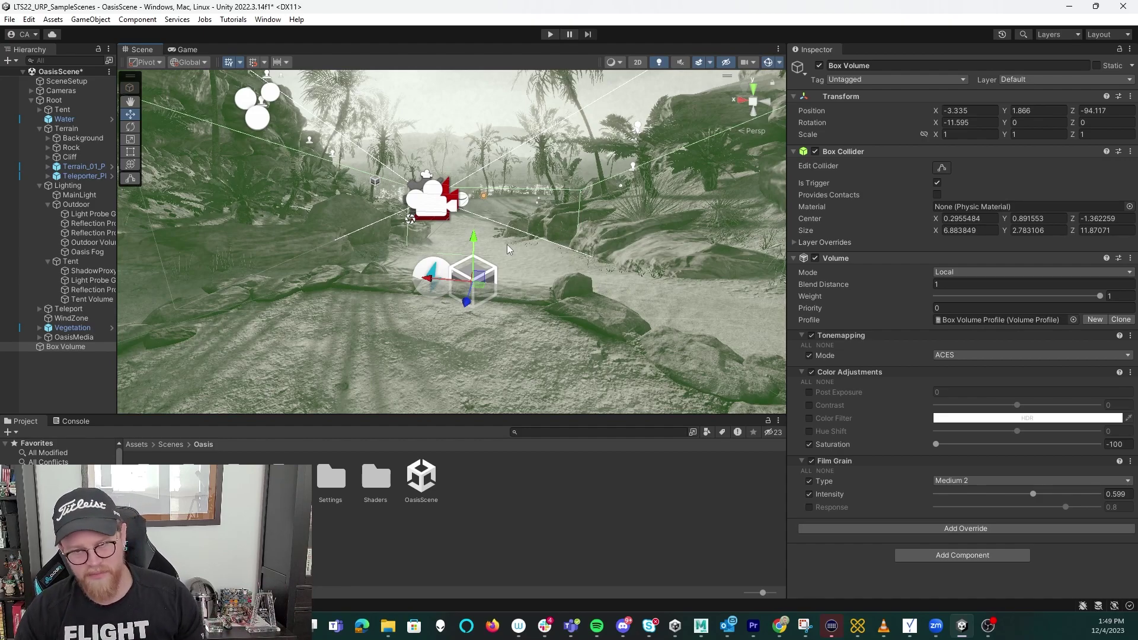
pyautogui.keyDown('alt'); pyautogui.moveTo(493, 224); pyautogui.dragTo(709, 554, button='right'); pyautogui.keyUp('alt')
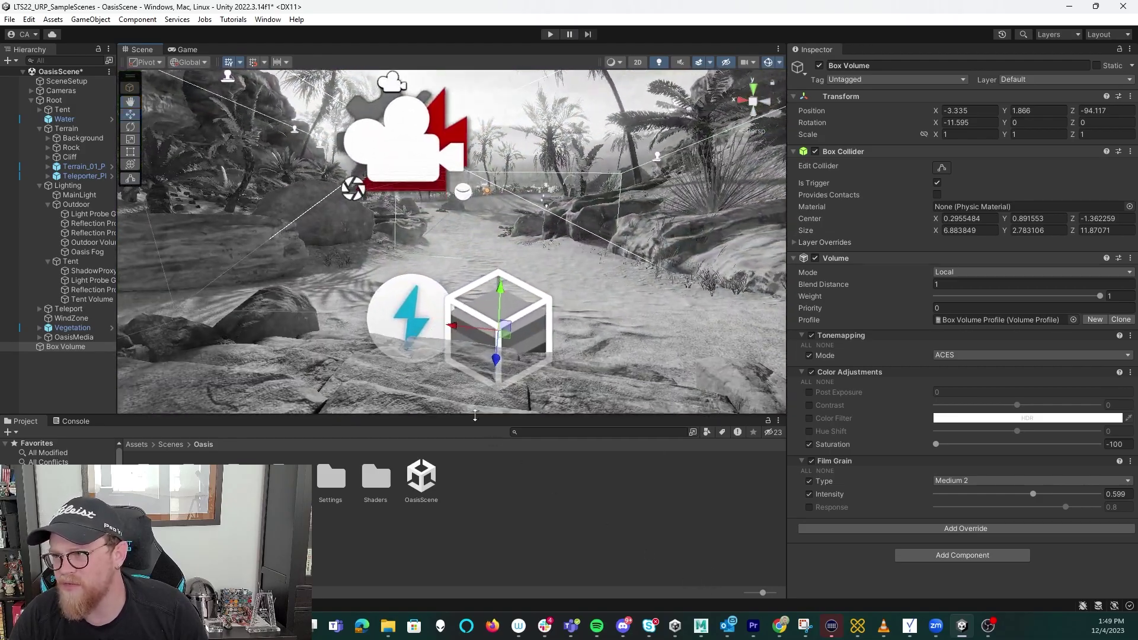
pyautogui.keyDown('alt'); pyautogui.moveTo(519, 236); pyautogui.dragTo(422, 322, button='middle'); pyautogui.keyUp('alt')
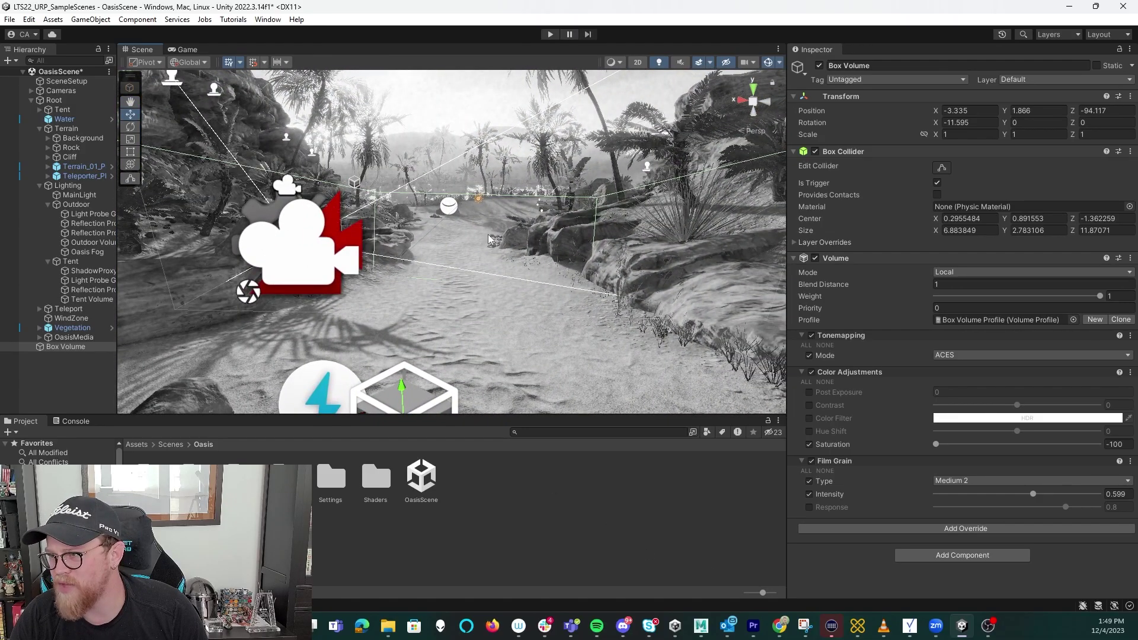
pyautogui.keyDown('alt'); pyautogui.moveTo(488, 234); pyautogui.dragTo(465, 433, button='middle'); pyautogui.keyUp('alt')
pyautogui.keyDown('alt'); pyautogui.moveTo(446, 199); pyautogui.dragTo(440, 284, button='right'); pyautogui.keyUp('alt')
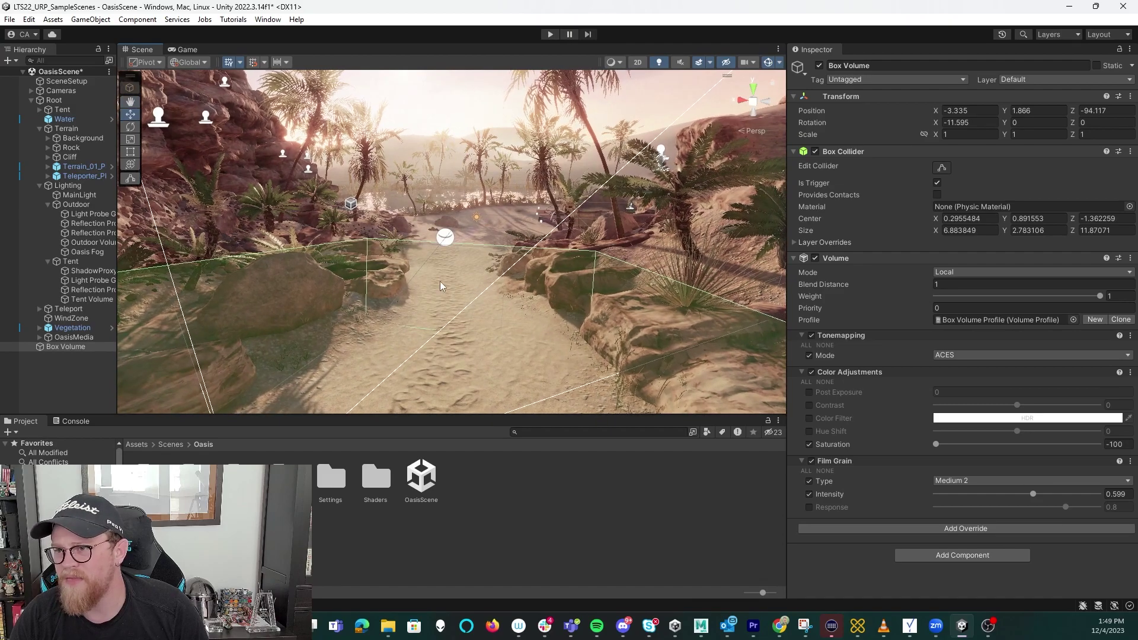
# Create a second Box Volume at the root of the scene hierarchy
pyautogui.rightClick(55, 365)
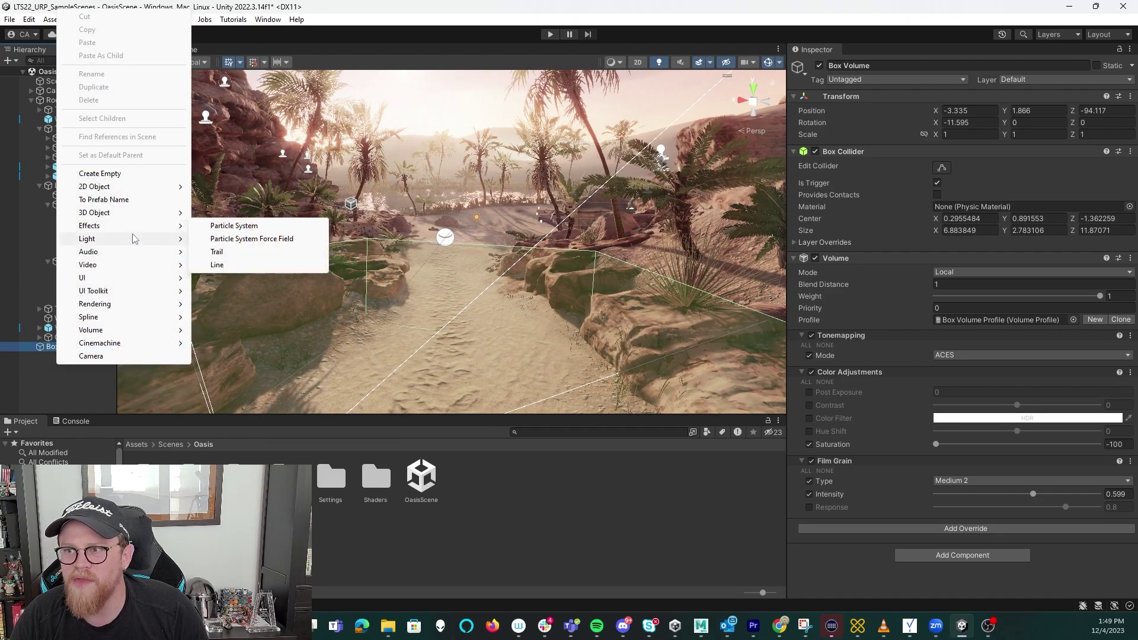
pyautogui.moveTo(132, 234)
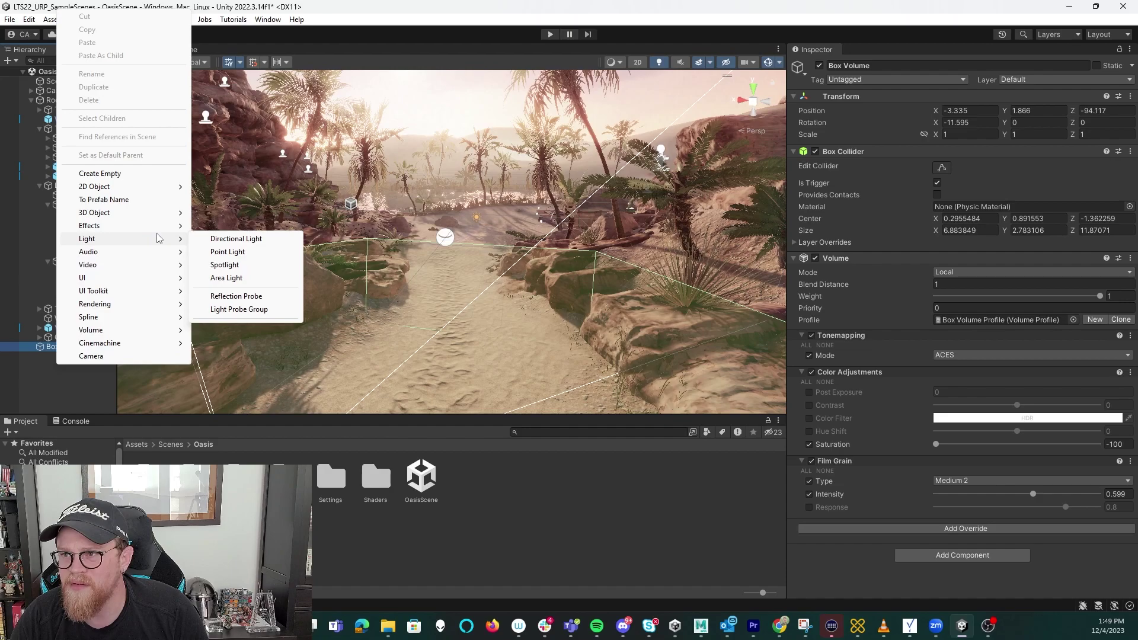
pyautogui.moveTo(127, 330)
pyautogui.click(234, 349)
pyautogui.keyDown('alt'); pyautogui.moveTo(391, 320); pyautogui.dragTo(632, 316); pyautogui.keyUp('alt')
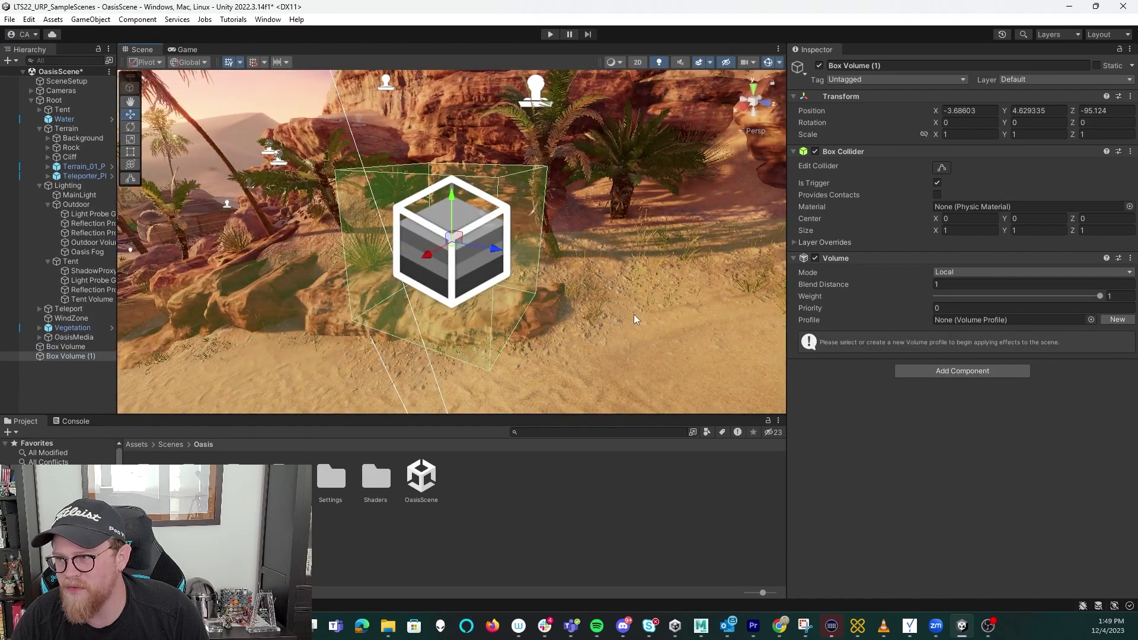
# Move the new Box Volume away from the first one toward the sandy path
pyautogui.scroll(-10, 632, 316)
pyautogui.scroll(-10, 367, 285)
pyautogui.keyDown('alt'); pyautogui.moveTo(344, 279); pyautogui.dragTo(654, 318); pyautogui.keyUp('alt')
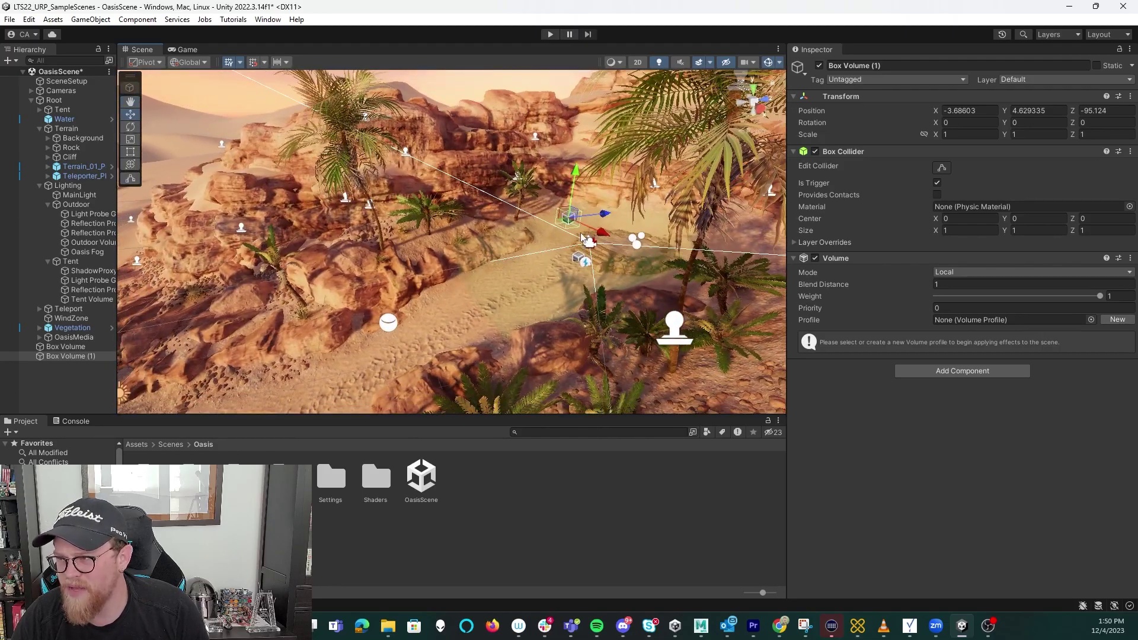
pyautogui.moveTo(571, 221); pyautogui.dragTo(260, 302)
pyautogui.moveTo(259, 302); pyautogui.dragTo(564, 283, button='right')
pyautogui.moveTo(491, 233); pyautogui.dragTo(247, 278)
# Scale the new Box Volume to about 6.17 × 1 × 12.63 and tilt it to follow the sloping path
pyautogui.press('r')
pyautogui.moveTo(439, 296); pyautogui.dragTo(350, 290, button='right')
pyautogui.moveTo(446, 326); pyautogui.dragTo(658, 390)
pyautogui.moveTo(658, 390); pyautogui.dragTo(441, 333, button='right')
pyautogui.press('e')
pyautogui.moveTo(442, 333)
pyautogui.mouseDown()
pyautogui.moveTo(450, 339)
pyautogui.moveTo(452, 314)
pyautogui.mouseUp()
# Position the new Box Volume on the path at about X -0.26, Y -1.34, Z -110.64
pyautogui.press('w')
pyautogui.moveTo(440, 276); pyautogui.dragTo(192, 433)
pyautogui.moveTo(192, 432); pyautogui.dragTo(414, 293, button='right')
pyautogui.moveTo(506, 208); pyautogui.dragTo(506, 217)
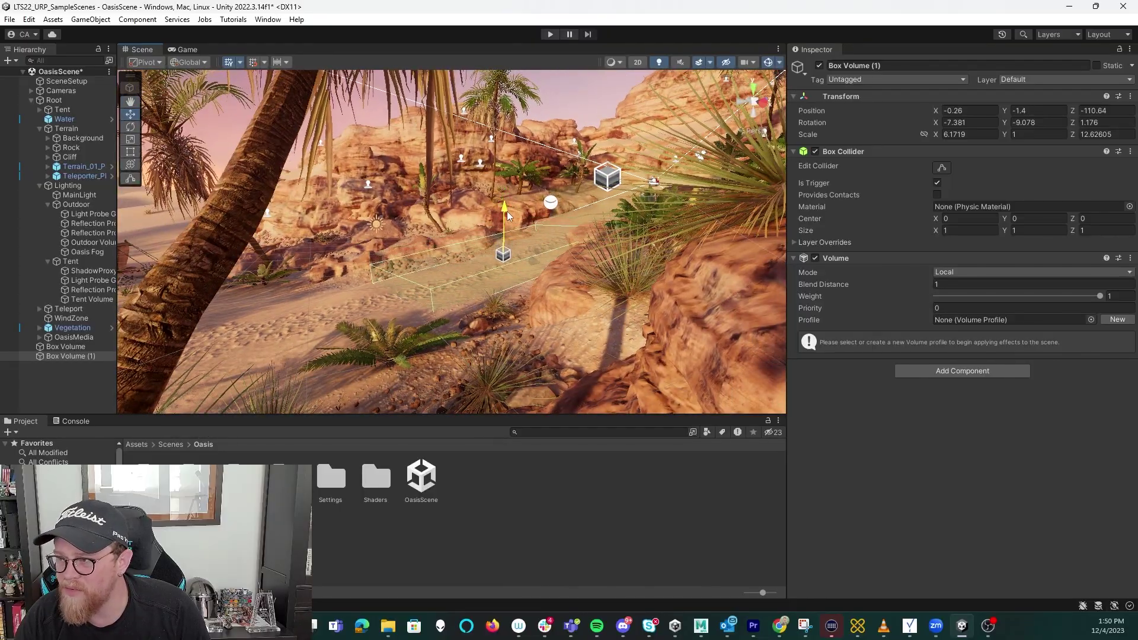
# Reshape the second Box Volume's collider bounds to about 1.78 × 3.26 × 1 so it spans the path between the rocks
pyautogui.click(941, 168)
pyautogui.moveTo(502, 246); pyautogui.dragTo(499, 203)
pyautogui.keyDown('alt'); pyautogui.moveTo(397, 243); pyautogui.dragTo(578, 231); pyautogui.keyUp('alt')
pyautogui.keyDown('alt'); pyautogui.moveTo(387, 247); pyautogui.dragTo(365, 230); pyautogui.keyUp('alt')
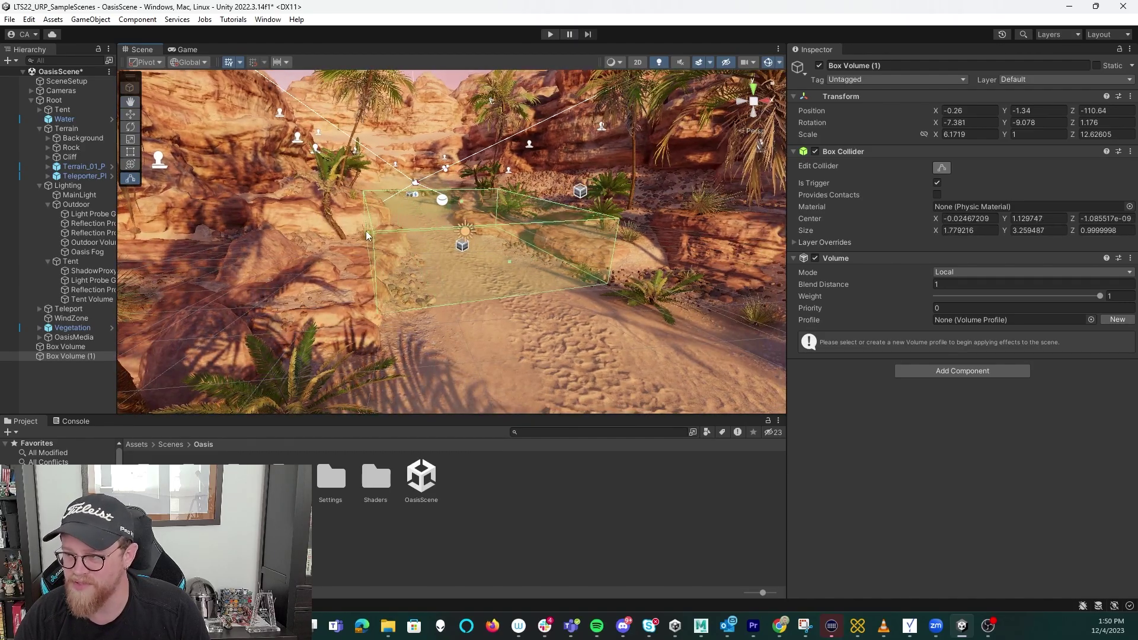
pyautogui.keyDown('alt'); pyautogui.moveTo(571, 222); pyautogui.dragTo(220, 335); pyautogui.keyUp('alt')
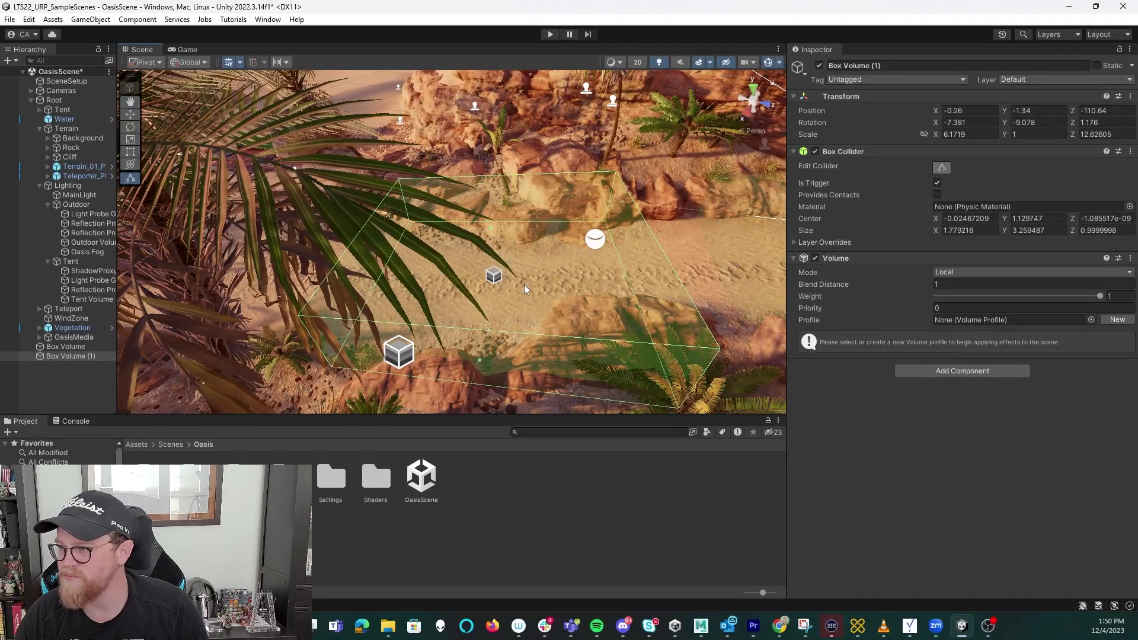
pyautogui.moveTo(721, 282); pyautogui.dragTo(582, 283, button='middle')
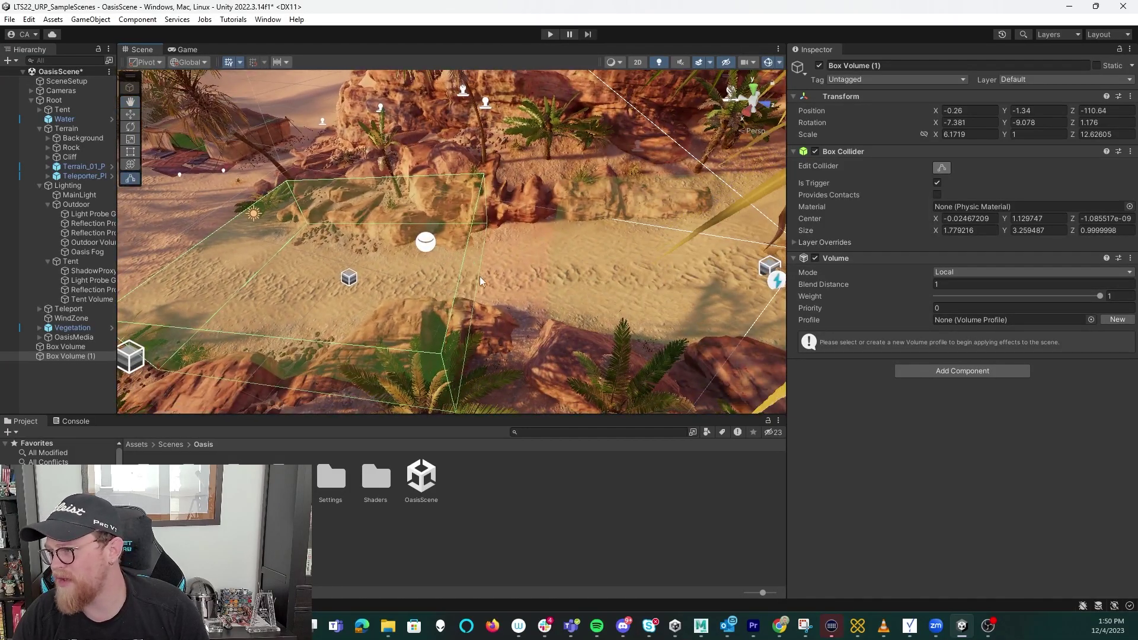
pyautogui.moveTo(495, 276); pyautogui.dragTo(605, 275, button='middle')
# Shift the second Box Volume along the Z axis to about -112.08 and keep it selected
pyautogui.click(70, 355)
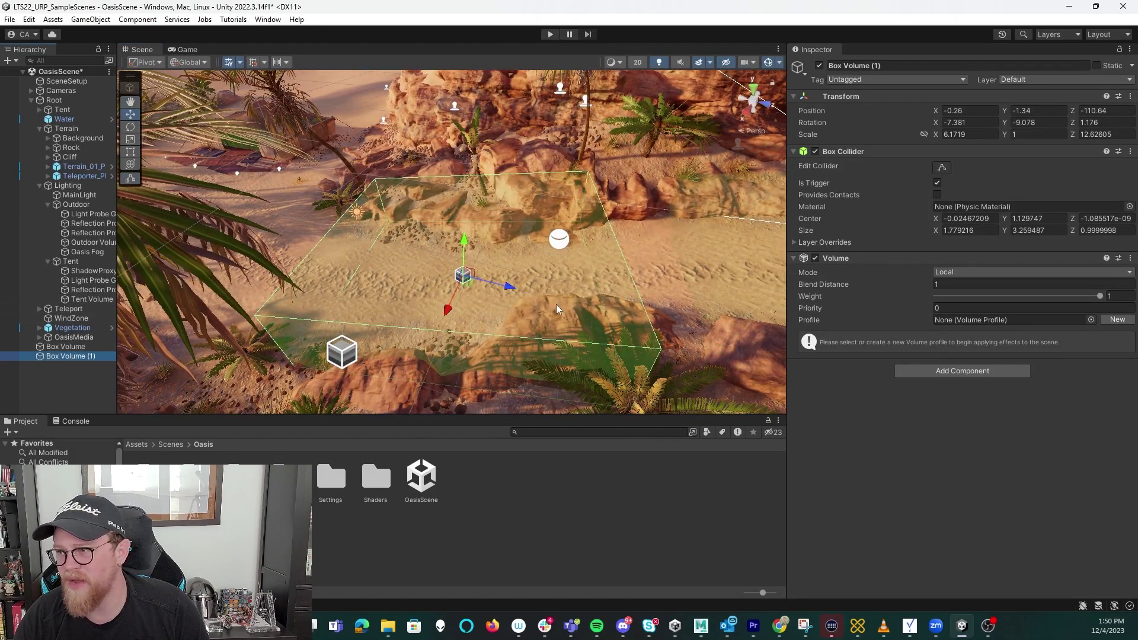
pyautogui.moveTo(508, 287); pyautogui.dragTo(481, 279)
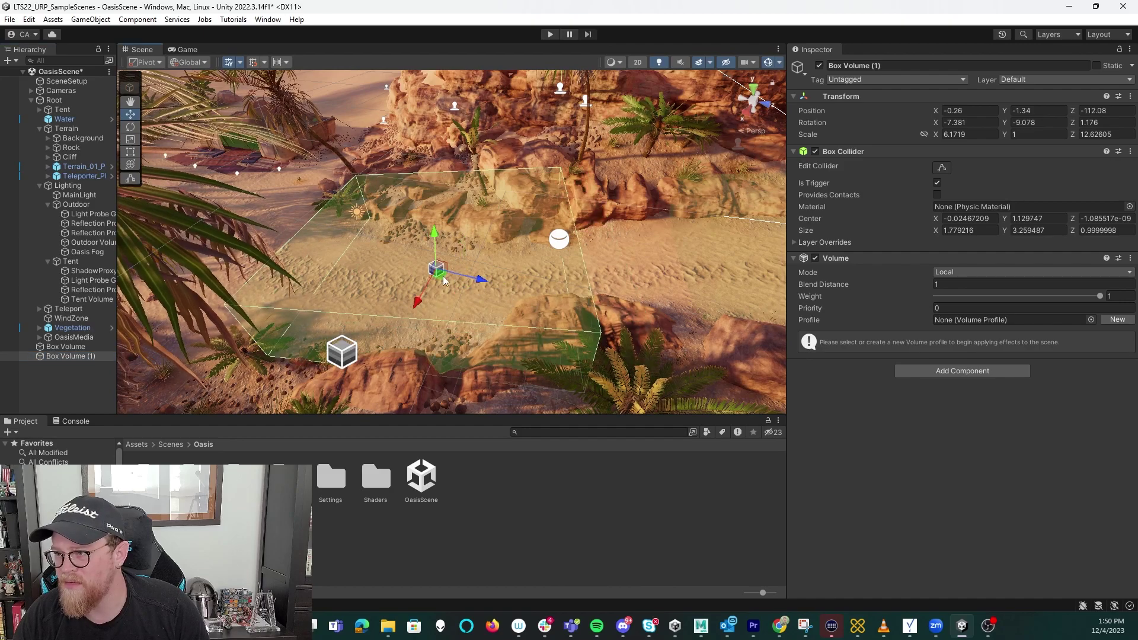
pyautogui.click(409, 307)
pyautogui.click(67, 356)
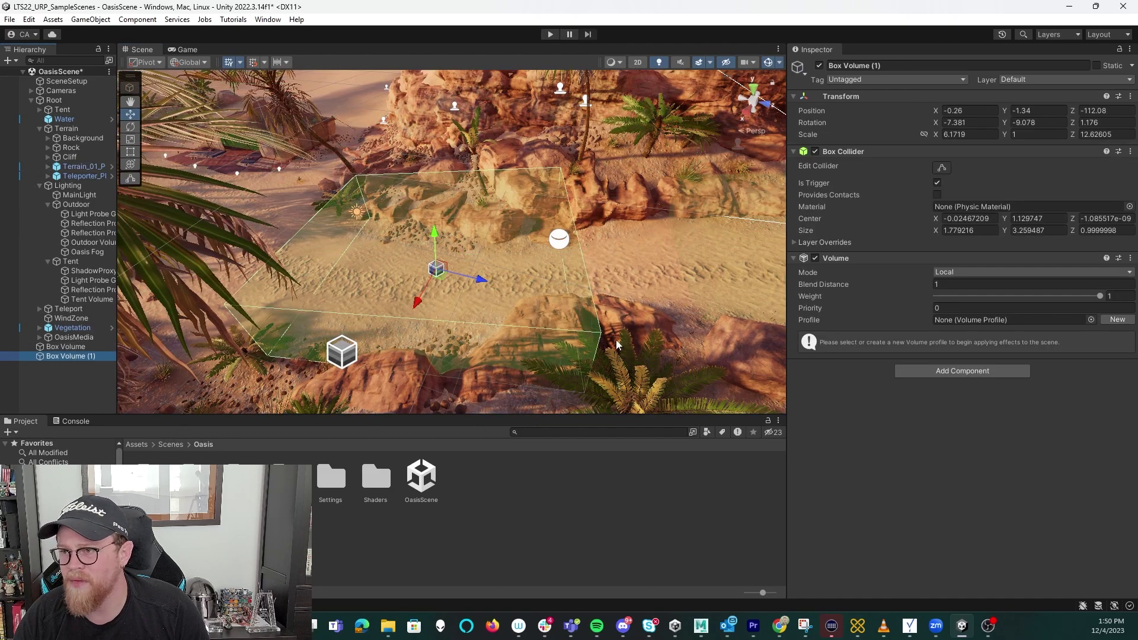
# Create a new profile for the second Box Volume and add a post-processing Lift, Gamma, Gain override
pyautogui.click(1117, 320)
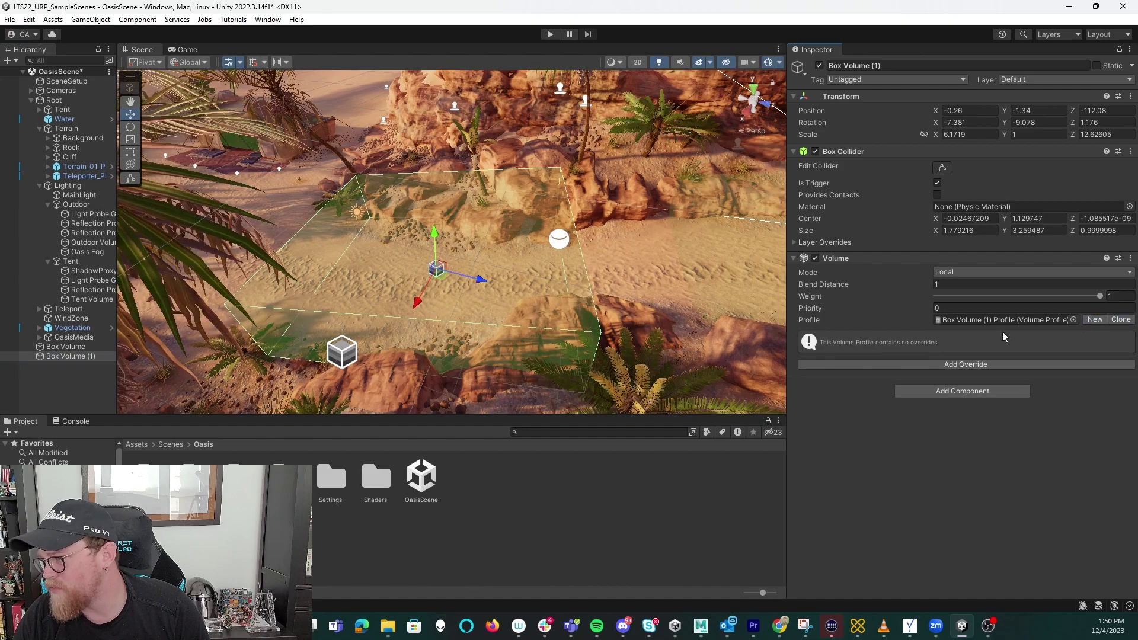
pyautogui.click(988, 364)
pyautogui.click(951, 411)
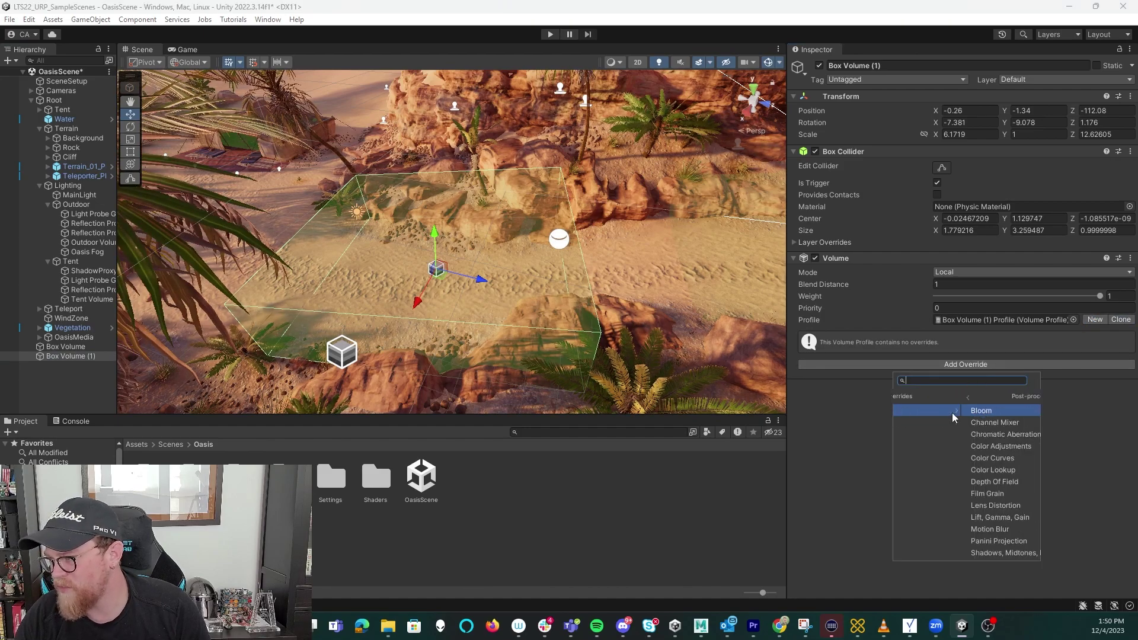
pyautogui.scroll(-1, 955, 487)
pyautogui.scroll(-1, 956, 488)
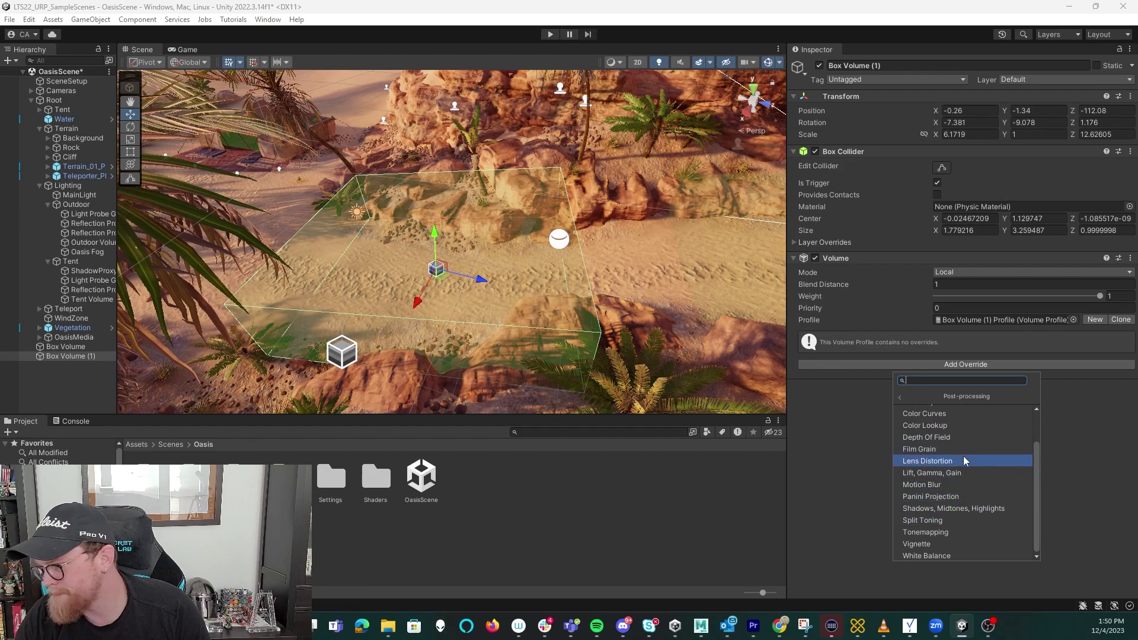
pyautogui.click(957, 472)
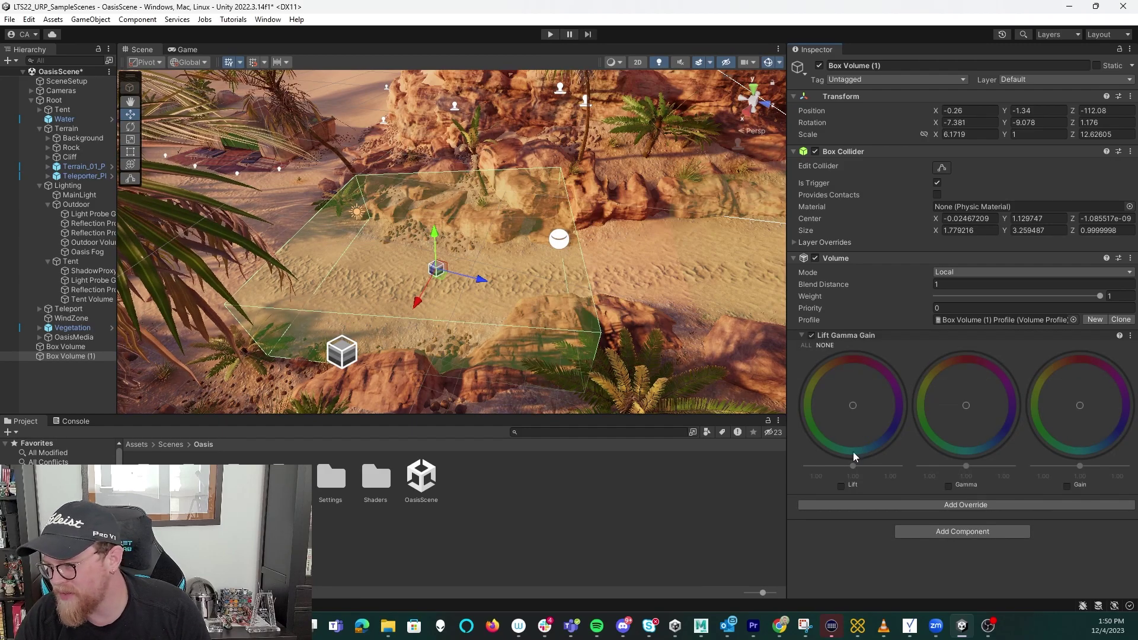
# View the scene from inside the second volume and enable the Lift, Gamma and Gain parameters
pyautogui.scroll(10, 652, 332)
pyautogui.keyDown('alt'); pyautogui.moveTo(706, 342); pyautogui.dragTo(415, 240); pyautogui.keyUp('alt')
pyautogui.moveTo(409, 239); pyautogui.dragTo(579, 221, button='middle')
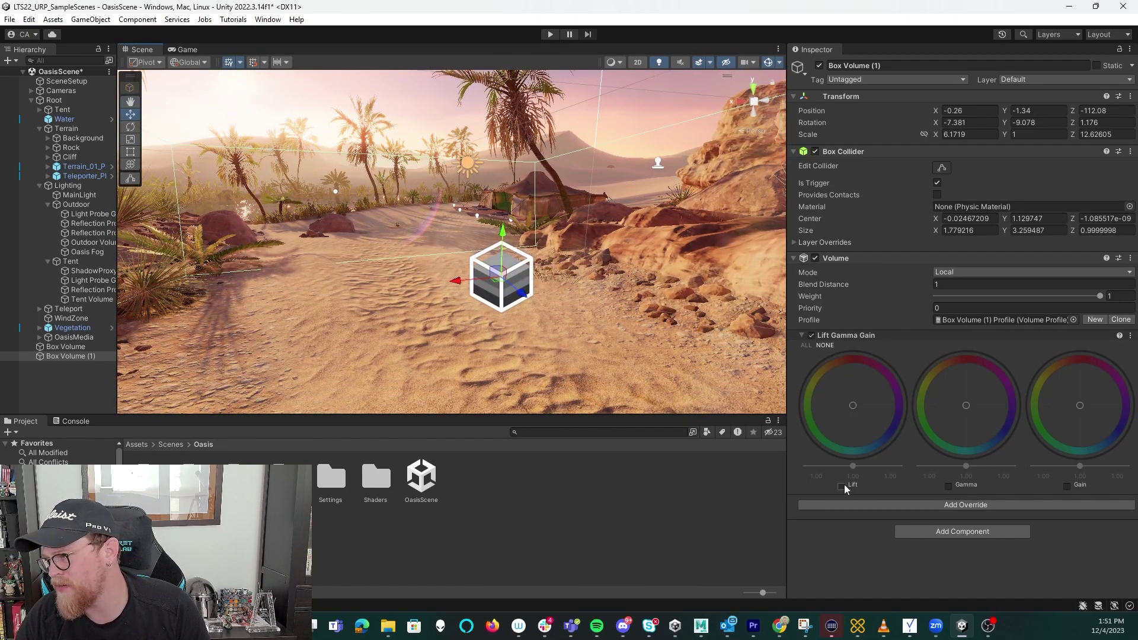
pyautogui.click(948, 486)
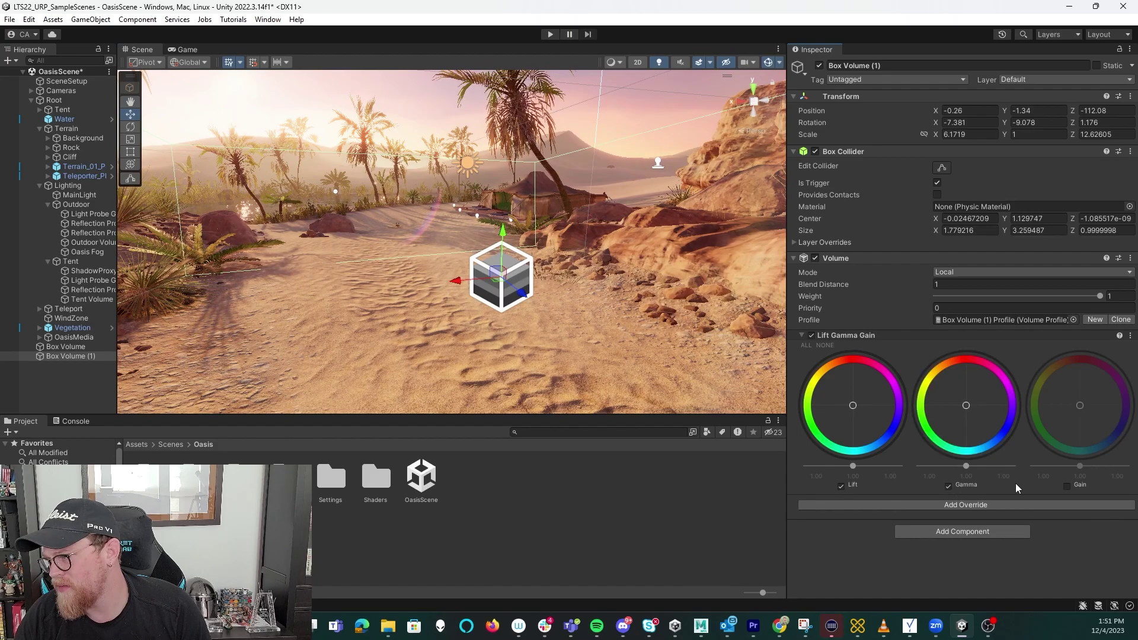
pyautogui.click(1066, 486)
# Try shifting the Lift, Gamma and Gain sliders, reverting each change
pyautogui.moveTo(853, 465)
pyautogui.mouseDown()
pyautogui.moveTo(919, 471)
pyautogui.moveTo(833, 469)
pyautogui.moveTo(861, 470)
pyautogui.mouseUp()
pyautogui.hotkey('ctrl', 'z')
pyautogui.moveTo(966, 467); pyautogui.dragTo(989, 472)
pyautogui.hotkey('ctrl', 'z')
pyautogui.moveTo(1081, 465); pyautogui.dragTo(1125, 478)
pyautogui.doubleClick(1128, 469)
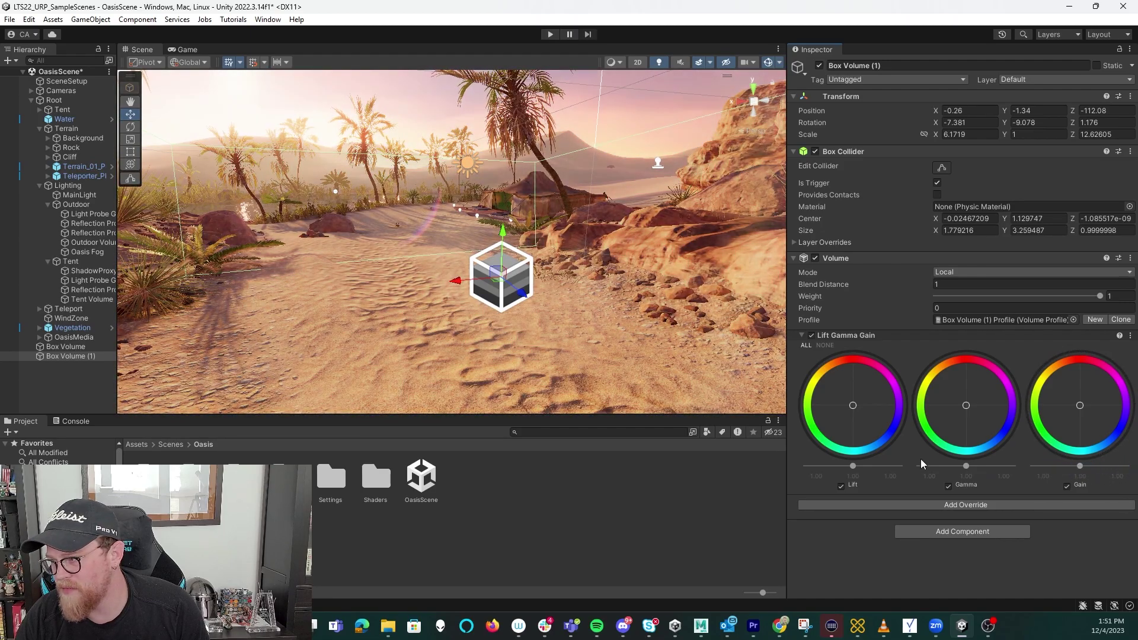
# Tint the second volume by shifting the Lift wheel to magenta, Gamma to orange-red and Gain to blue-violet
pyautogui.moveTo(859, 467); pyautogui.dragTo(896, 468)
pyautogui.doubleClick(896, 466)
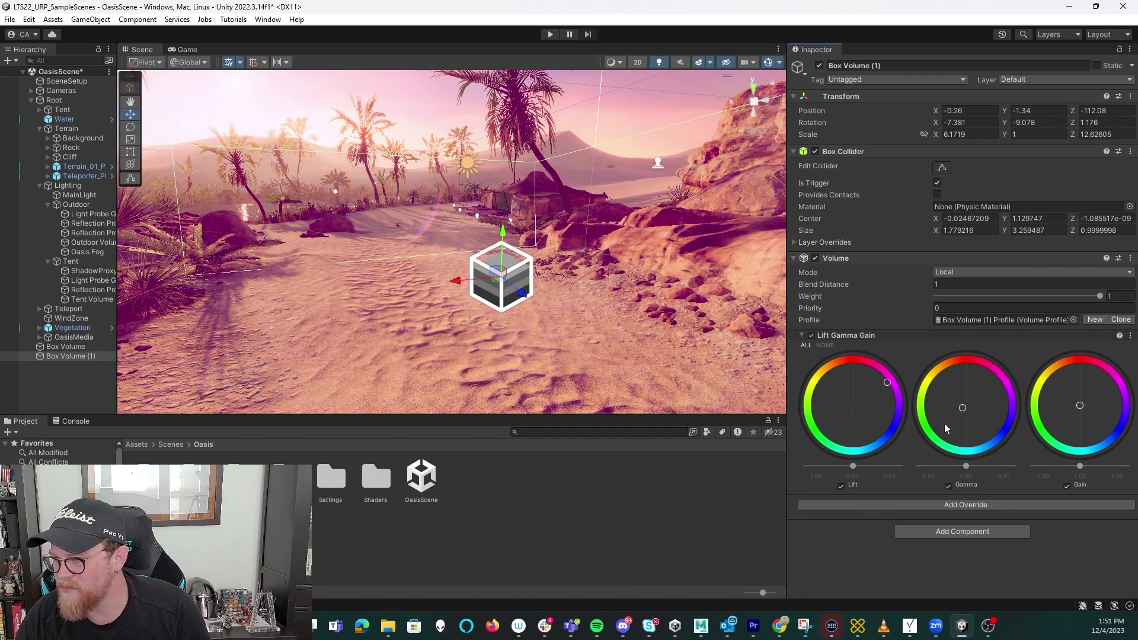
pyautogui.moveTo(909, 463); pyautogui.dragTo(1040, 422)
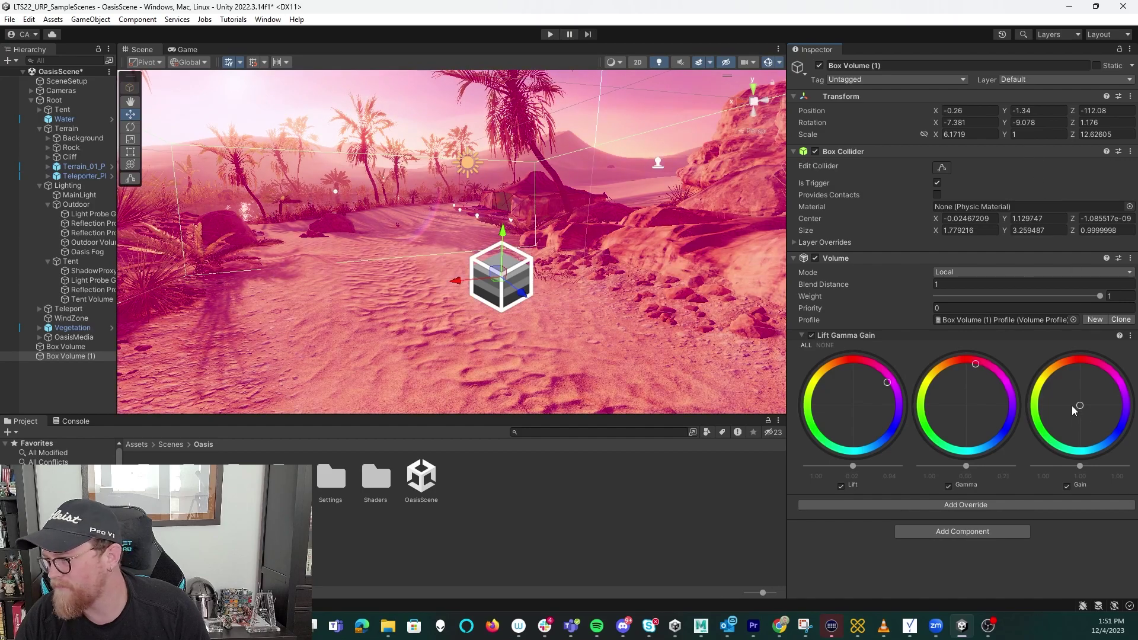
pyautogui.moveTo(1081, 407); pyautogui.dragTo(1096, 361)
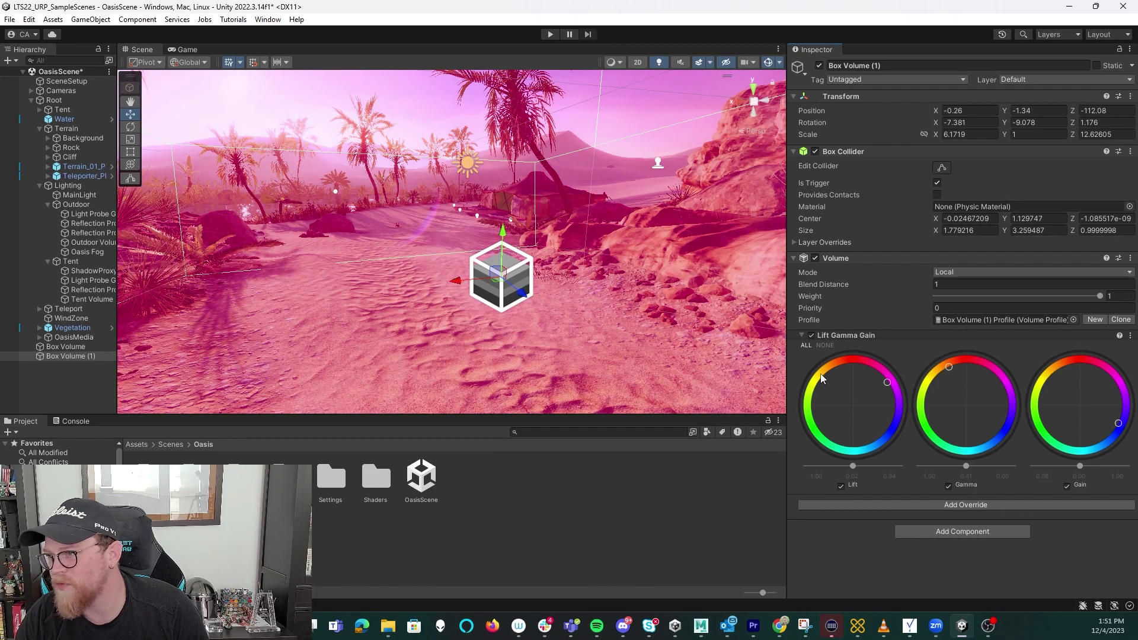
pyautogui.press('w')
pyautogui.moveTo(550, 224); pyautogui.dragTo(446, 217, button='right')
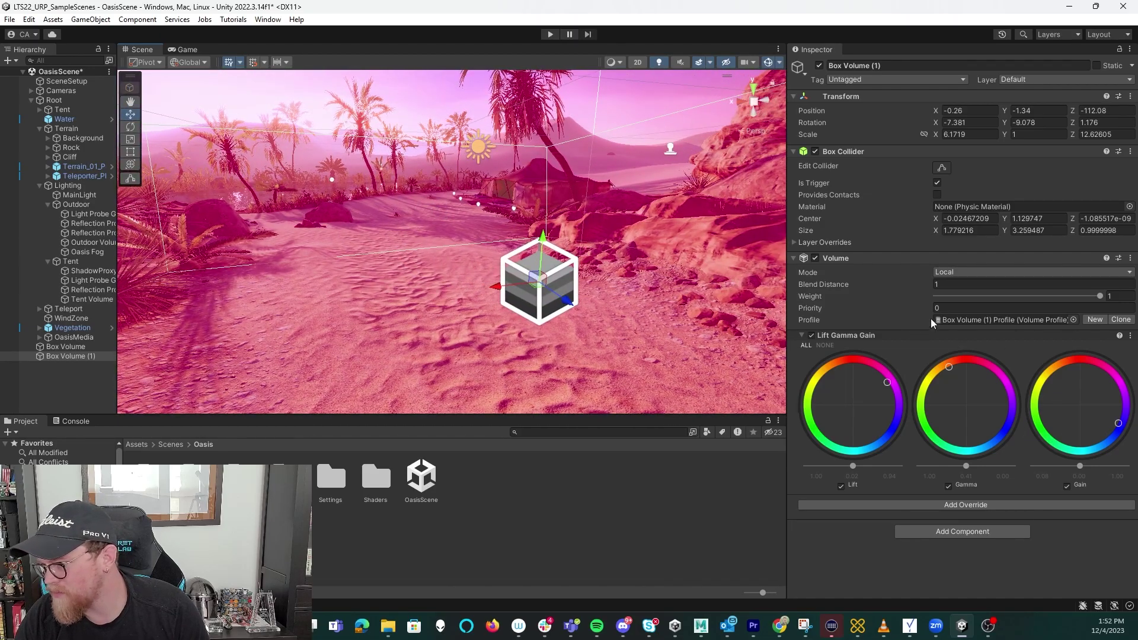
# Add a post-processing Shadows, Midtones, Highlights override to the second Box Volume
pyautogui.click(953, 506)
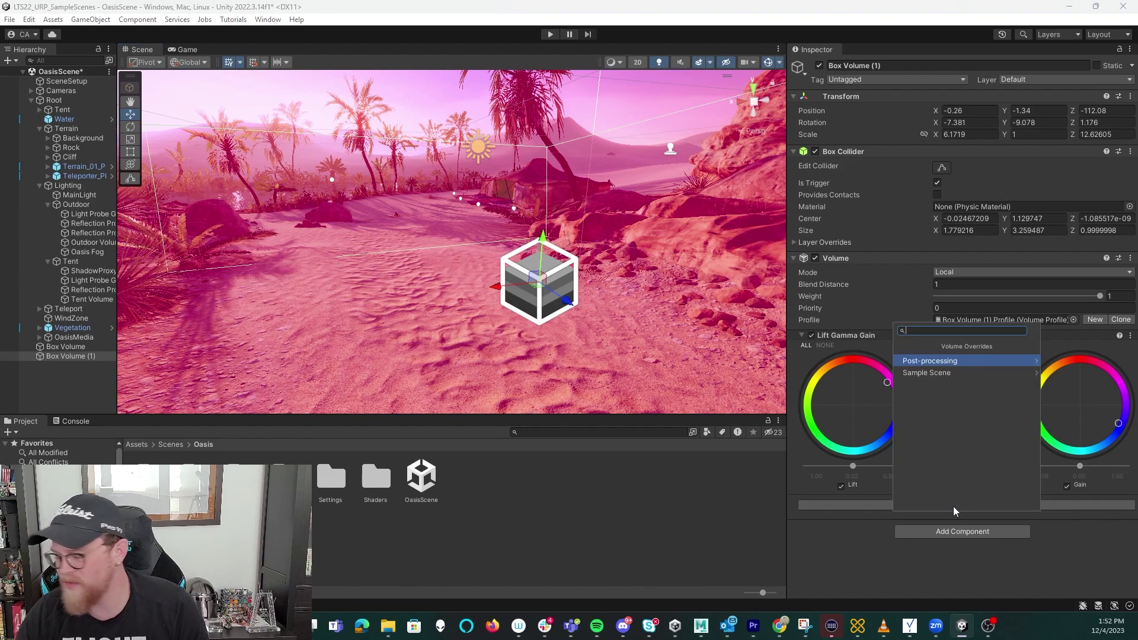
pyautogui.click(932, 359)
pyautogui.click(939, 489)
pyautogui.scroll(-3, 877, 442)
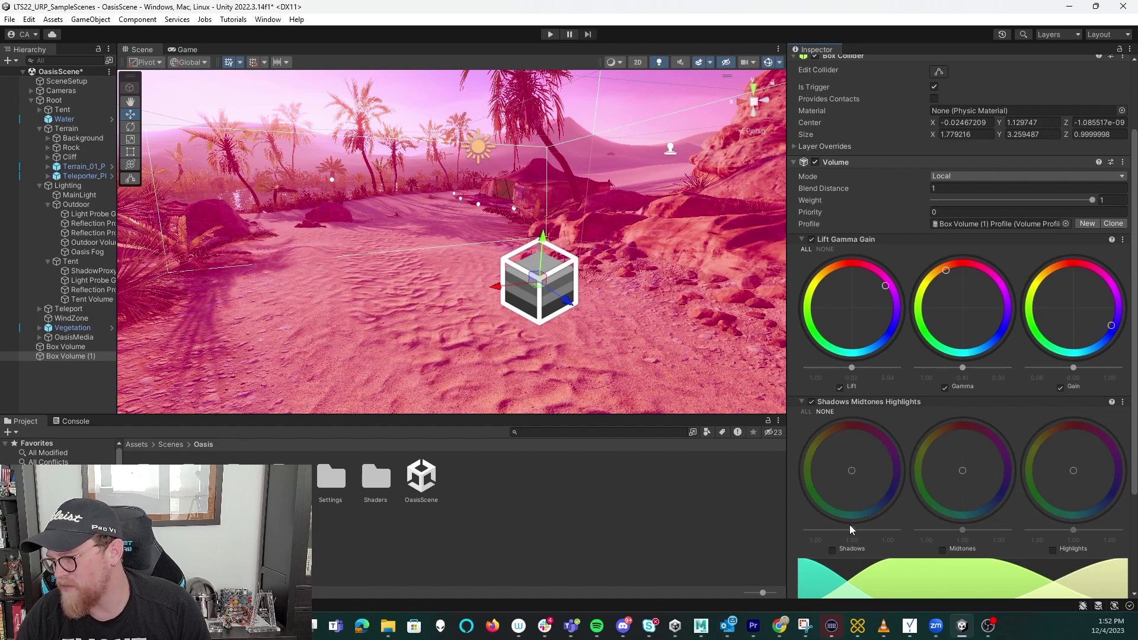
# Enable the Shadows, Midtones and Highlights parameters in the second volume's Shadows Midtones Highlights override
pyautogui.click(832, 550)
pyautogui.click(943, 551)
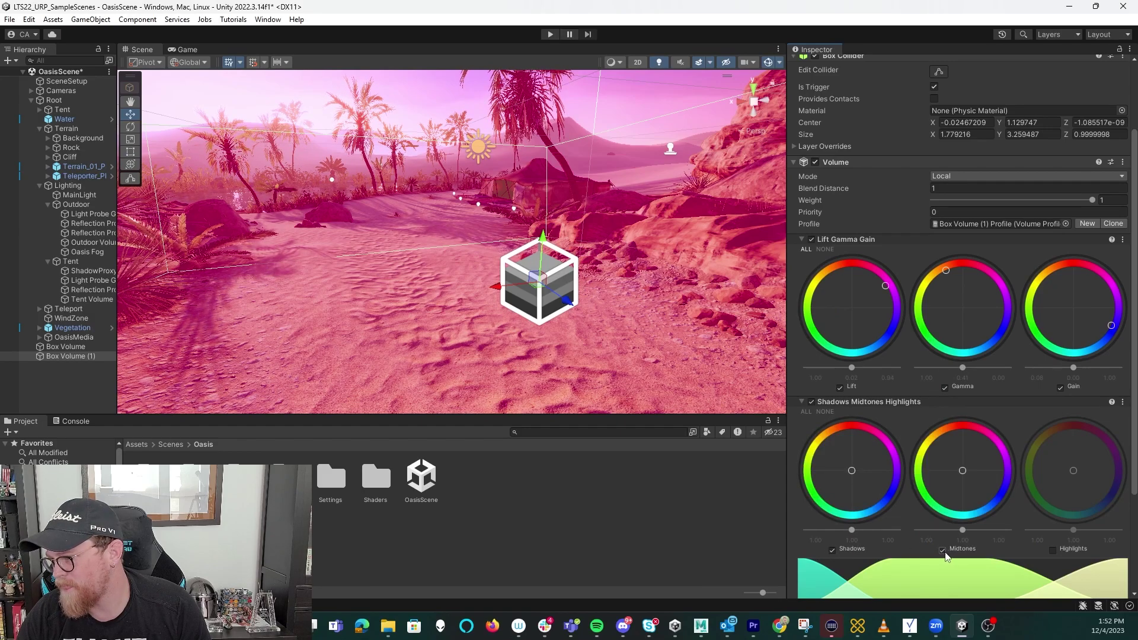
pyautogui.click(1053, 549)
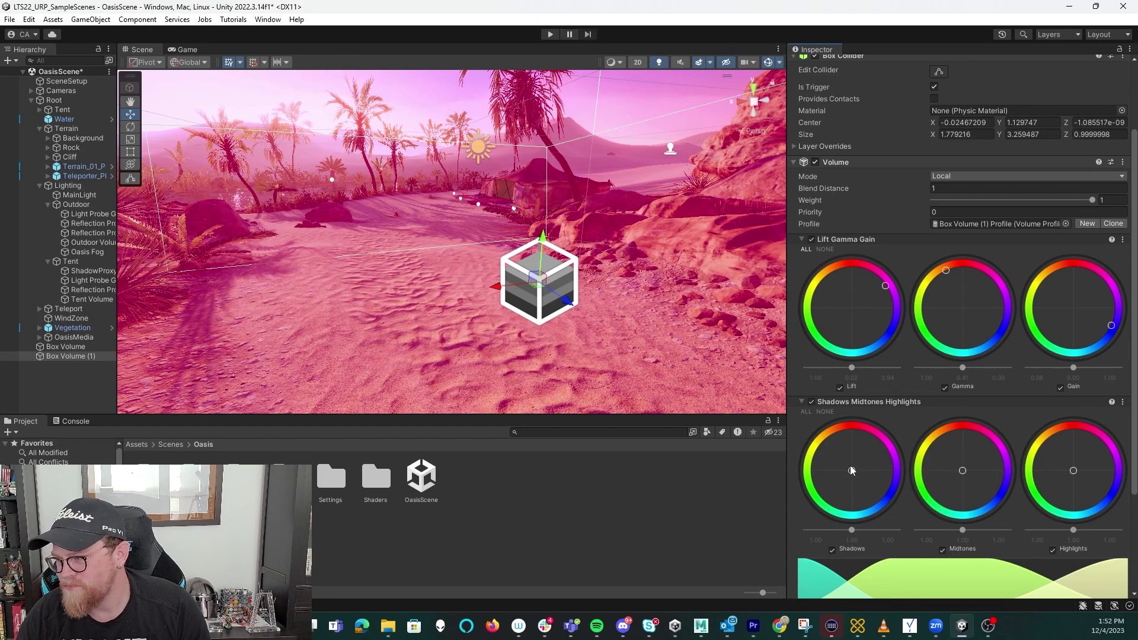
# Tint the second volume by shifting the Shadows wheel to green, Midtones to yellow-green and Highlights to cyan-green
pyautogui.moveTo(859, 467); pyautogui.dragTo(913, 436)
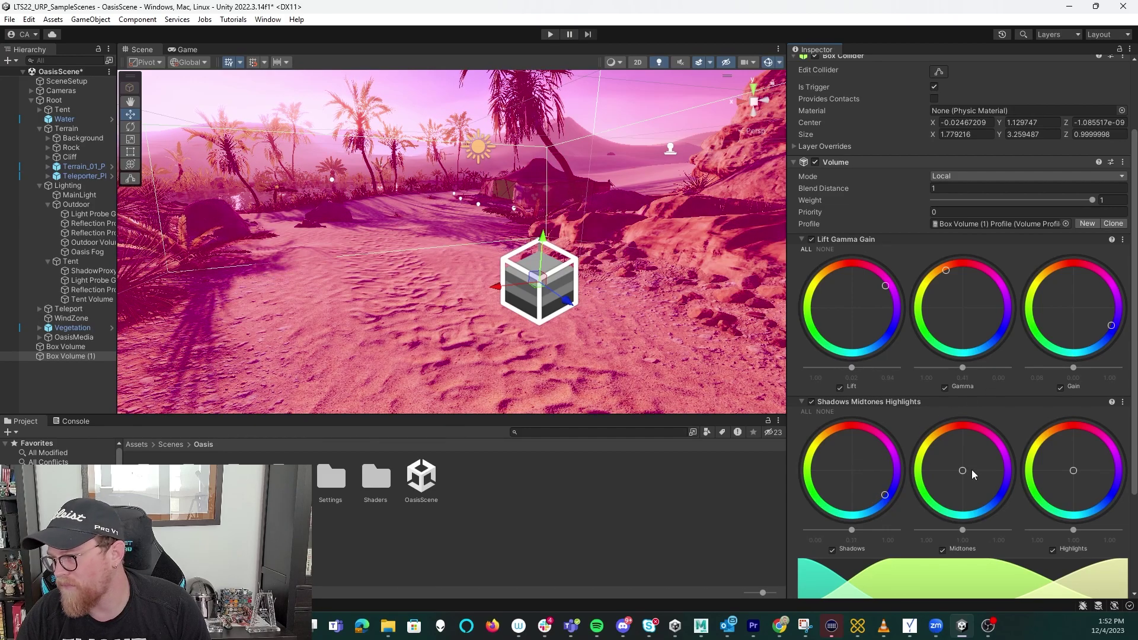
pyautogui.moveTo(962, 468); pyautogui.dragTo(756, 478)
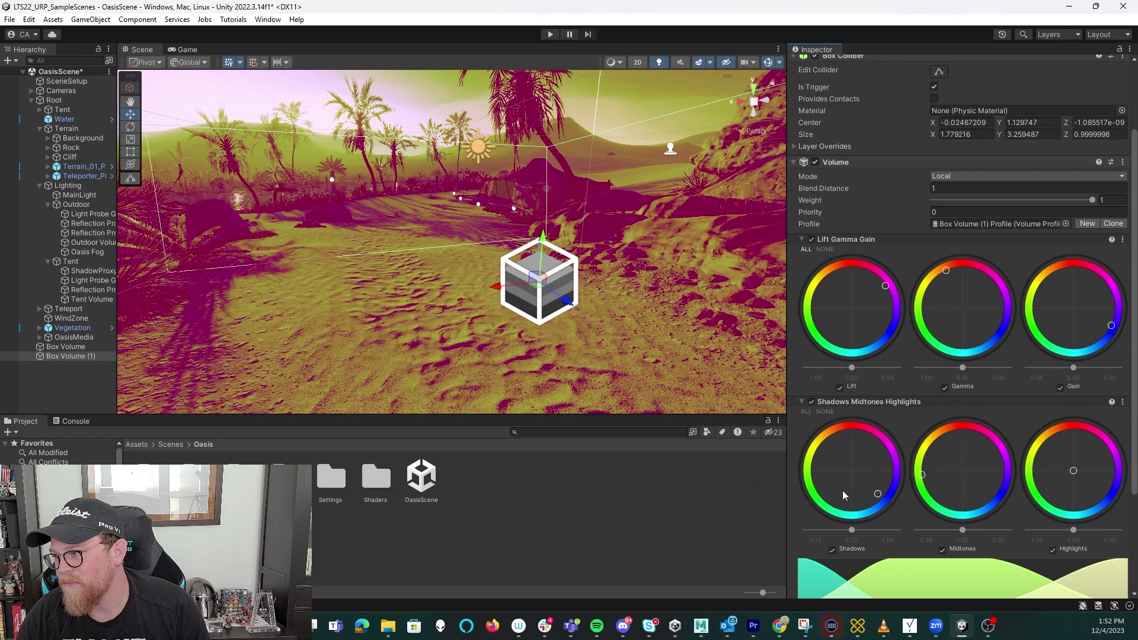
pyautogui.moveTo(845, 496); pyautogui.dragTo(842, 502)
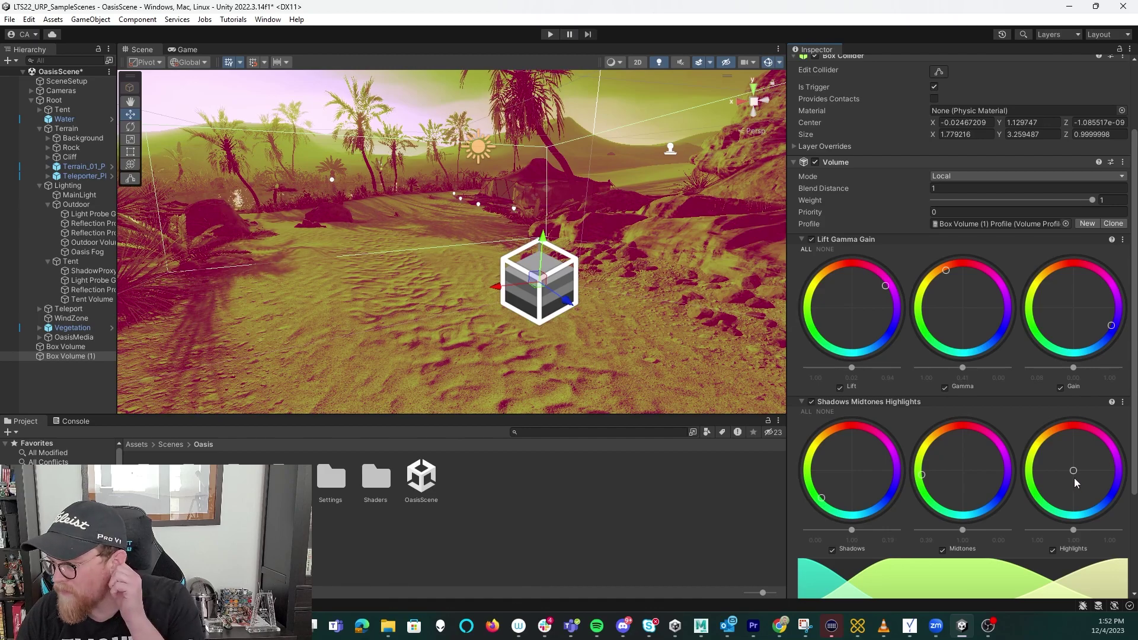
pyautogui.moveTo(1071, 471); pyautogui.dragTo(1067, 497)
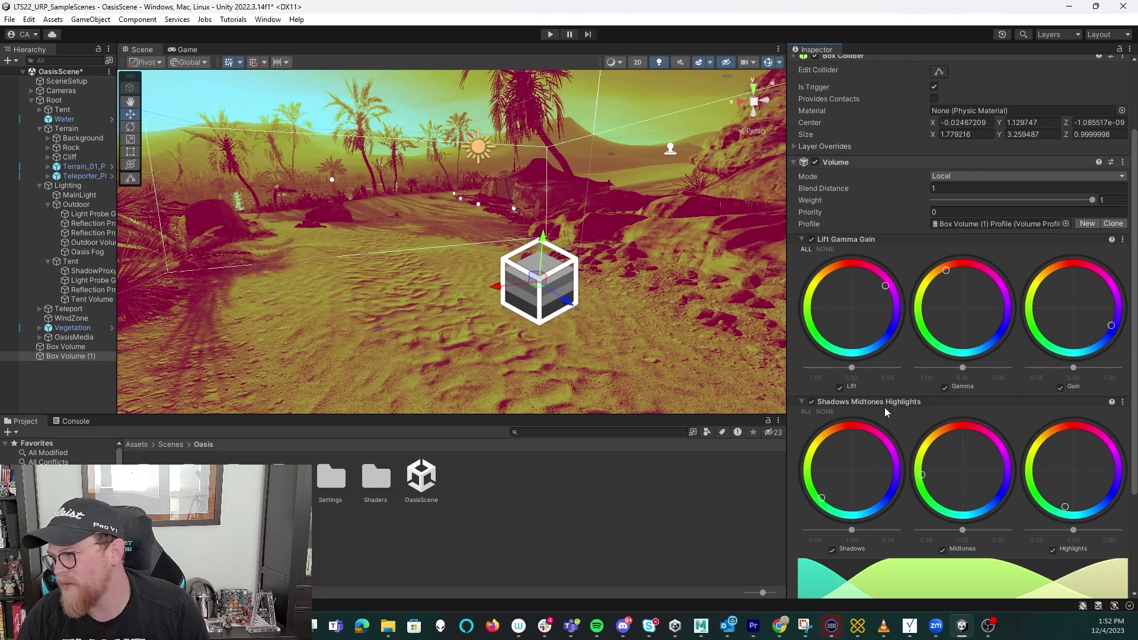
# Lower the second volume's Lift intensity slightly, raise Gamma a little and raise Gain strongly
pyautogui.moveTo(854, 368); pyautogui.dragTo(845, 368)
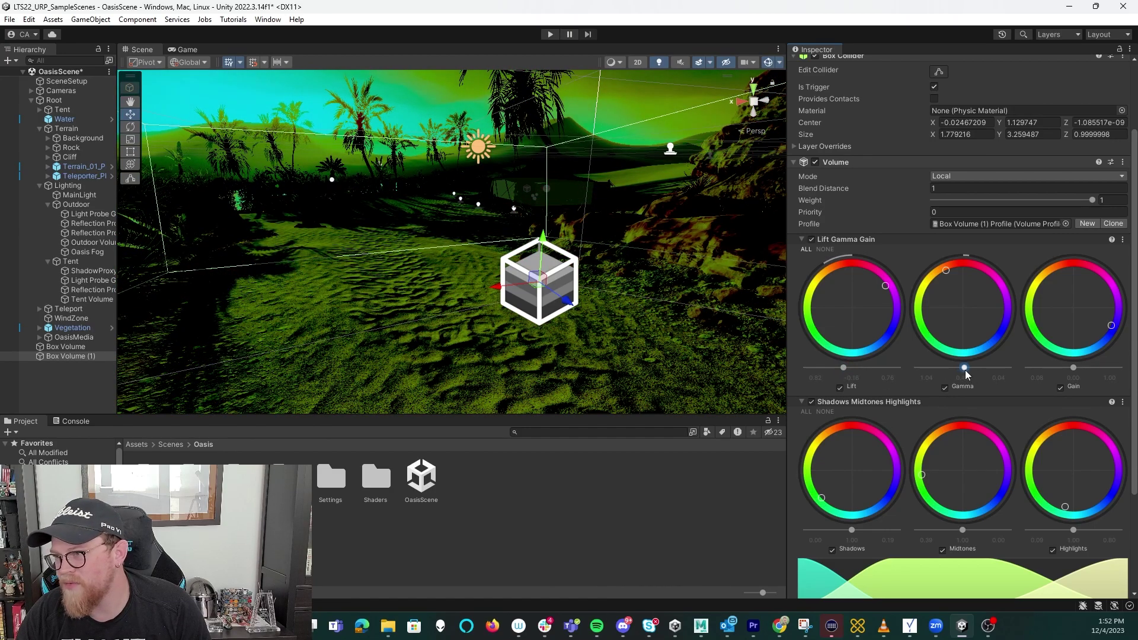
pyautogui.moveTo(968, 369); pyautogui.dragTo(979, 370)
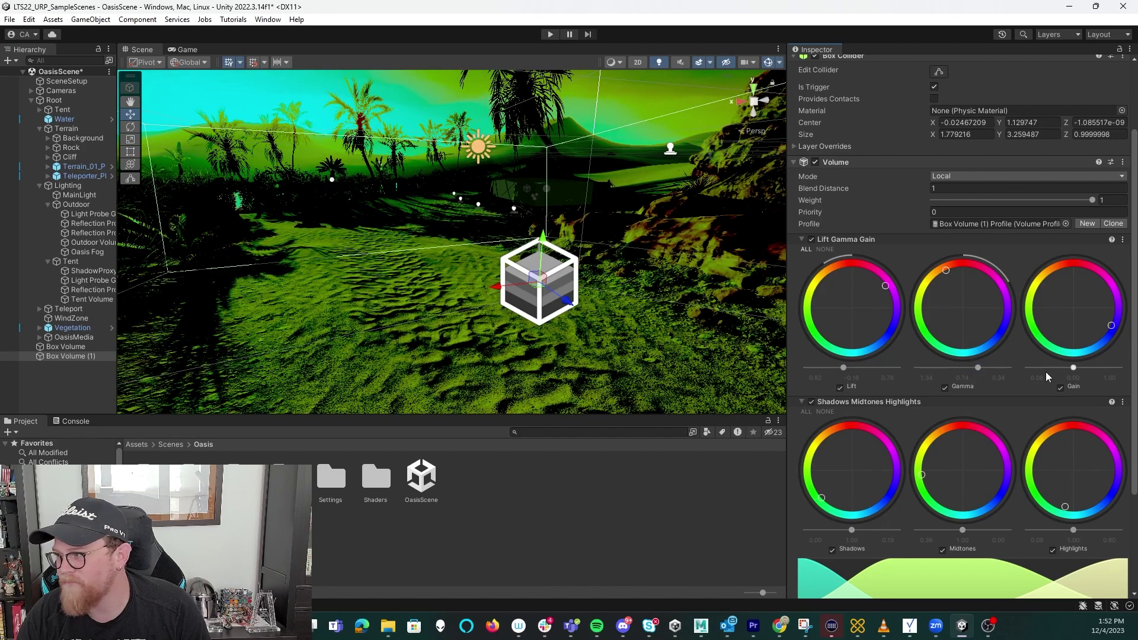
pyautogui.moveTo(1073, 368); pyautogui.dragTo(1114, 369)
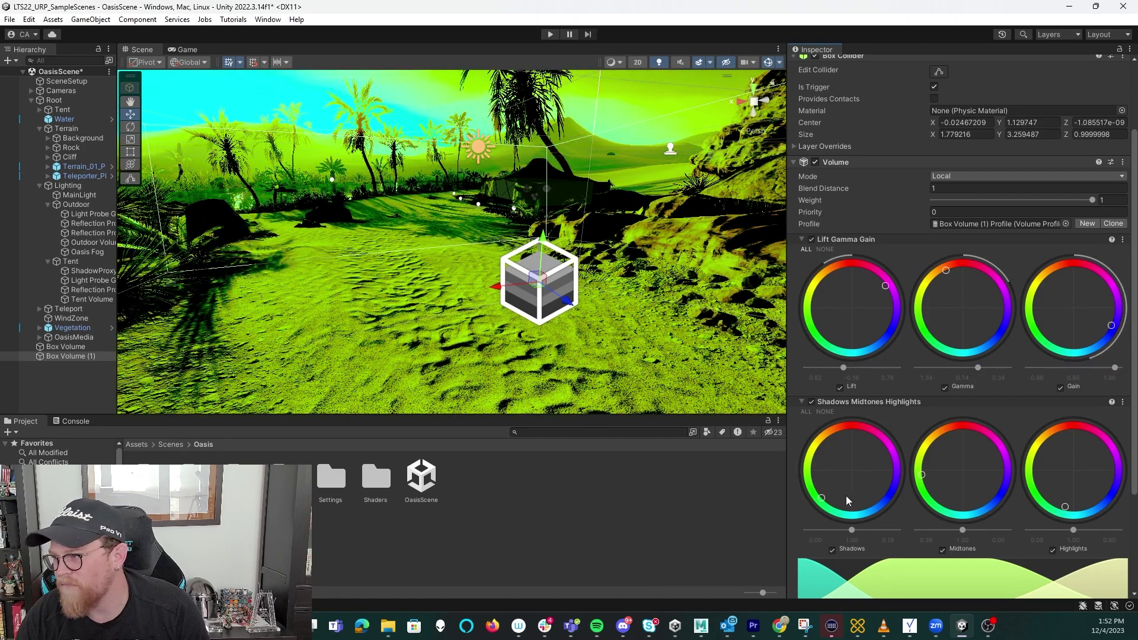
# Lower the second volume's Shadows intensity strongly and Midtones slightly, and raise Highlights a little
pyautogui.moveTo(852, 529); pyautogui.dragTo(822, 542)
pyautogui.moveTo(962, 532); pyautogui.dragTo(938, 536)
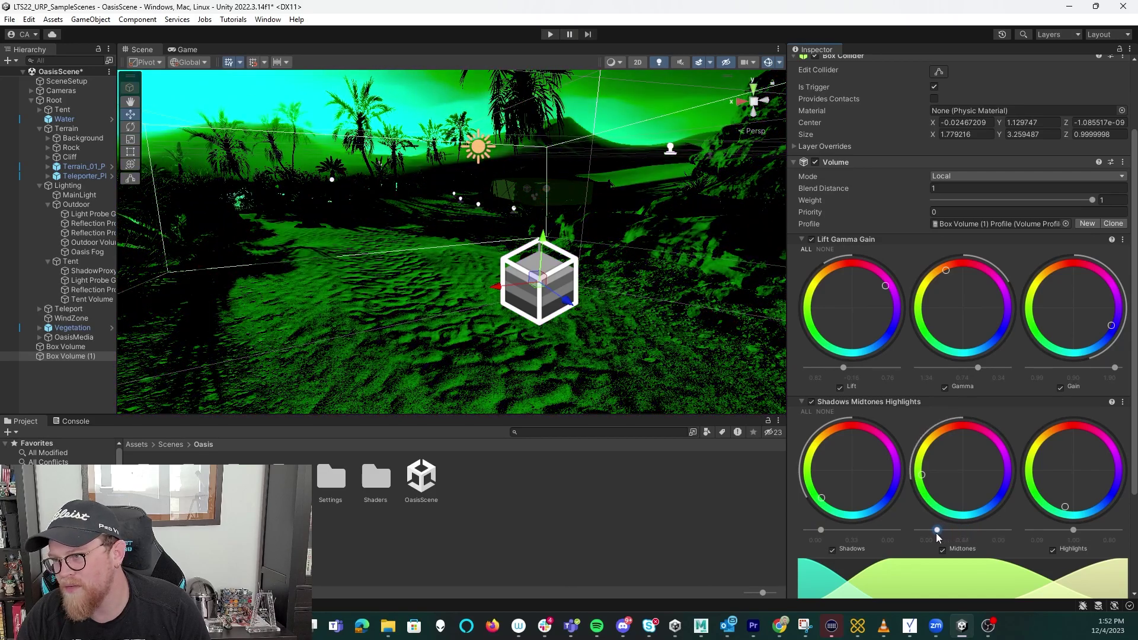
pyautogui.moveTo(1073, 530)
pyautogui.mouseDown()
pyautogui.moveTo(1115, 533)
pyautogui.moveTo(1077, 531)
pyautogui.mouseUp()
pyautogui.moveTo(937, 530)
pyautogui.mouseDown()
pyautogui.moveTo(1007, 530)
pyautogui.moveTo(951, 537)
pyautogui.mouseUp()
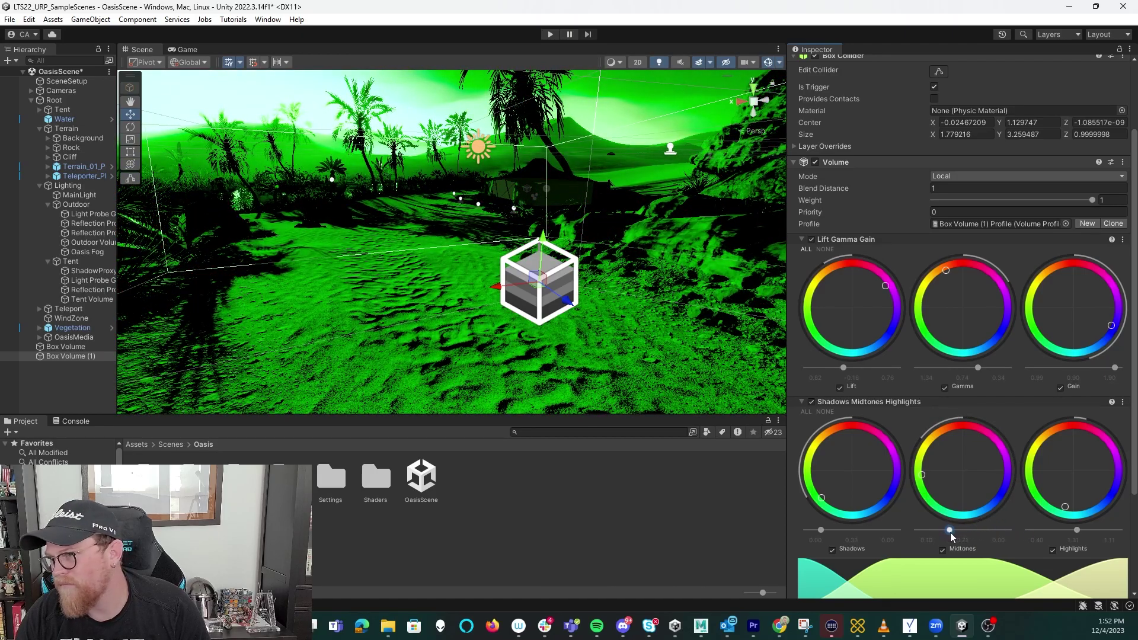
pyautogui.keyDown('alt'); pyautogui.moveTo(692, 325); pyautogui.dragTo(607, 278); pyautogui.keyUp('alt')
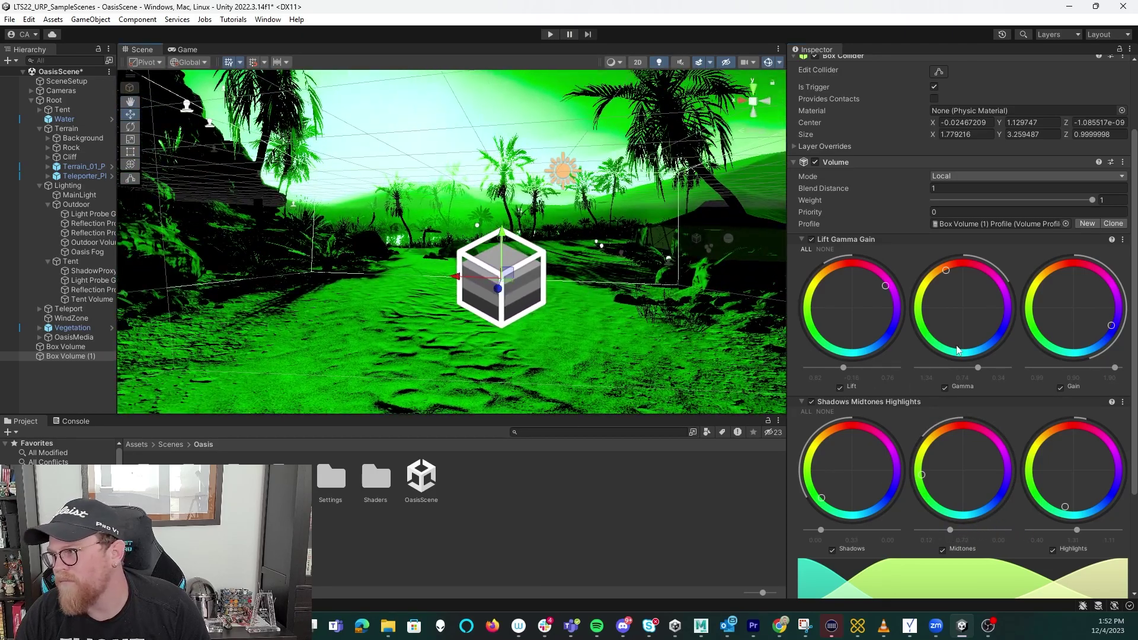
pyautogui.scroll(-4, 976, 449)
pyautogui.click(975, 570)
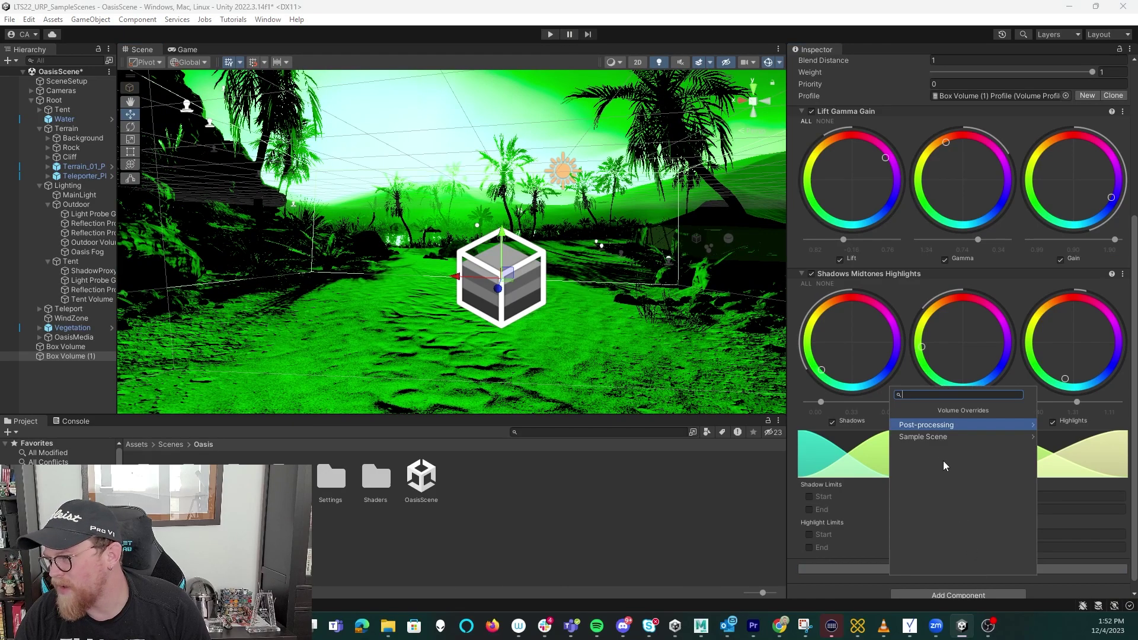
pyautogui.click(943, 426)
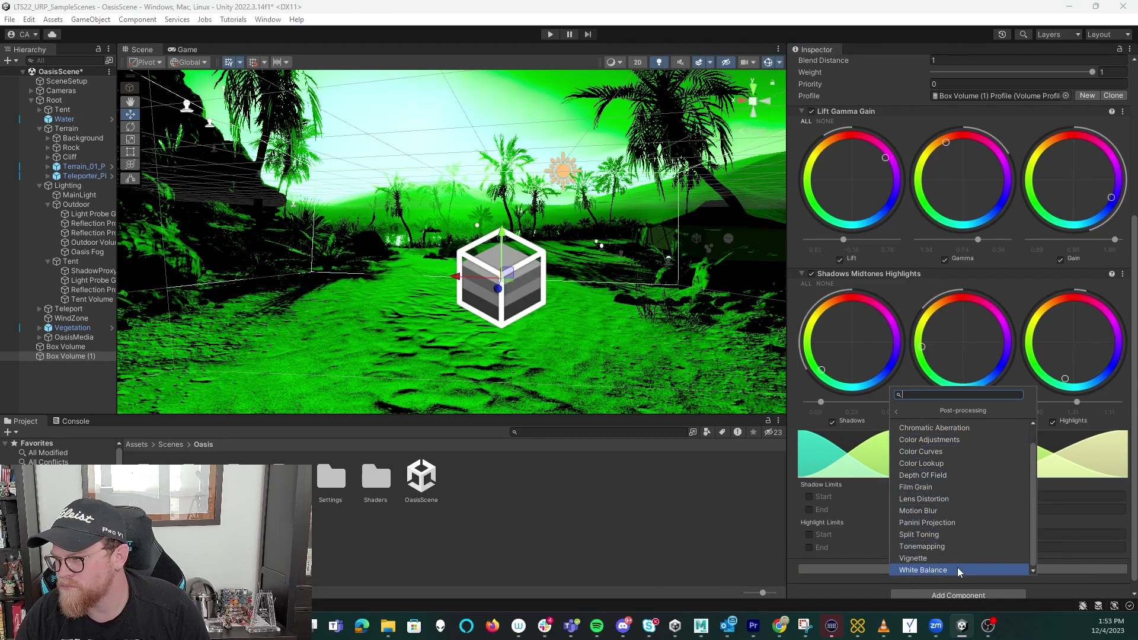
pyautogui.click(682, 519)
pyautogui.moveTo(468, 179); pyautogui.dragTo(351, 217, button='right')
# Reselect the second Box Volume and fine-tune its Lift by nudging the color wheel and lowering the intensity slightly
pyautogui.click(70, 356)
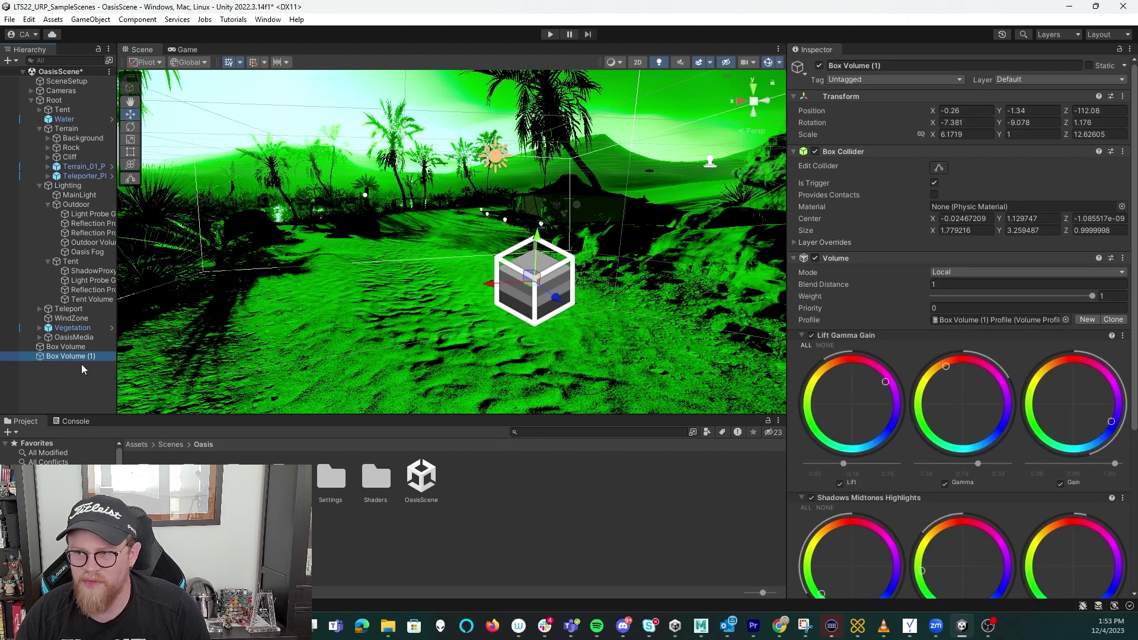
pyautogui.scroll(-4, 820, 378)
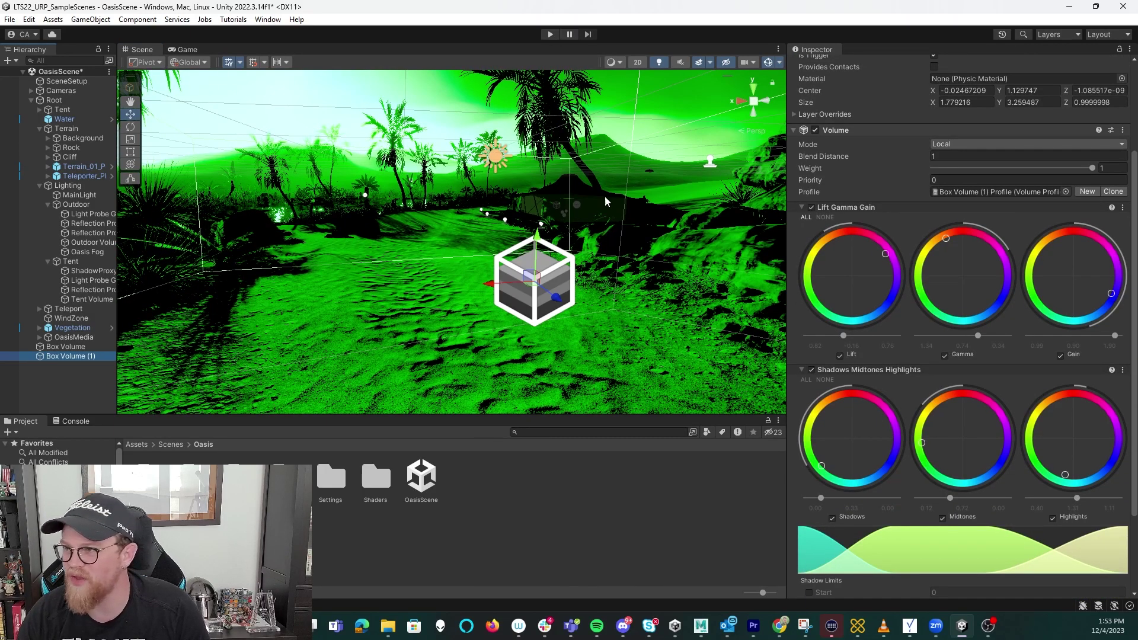
pyautogui.moveTo(883, 258); pyautogui.dragTo(881, 257)
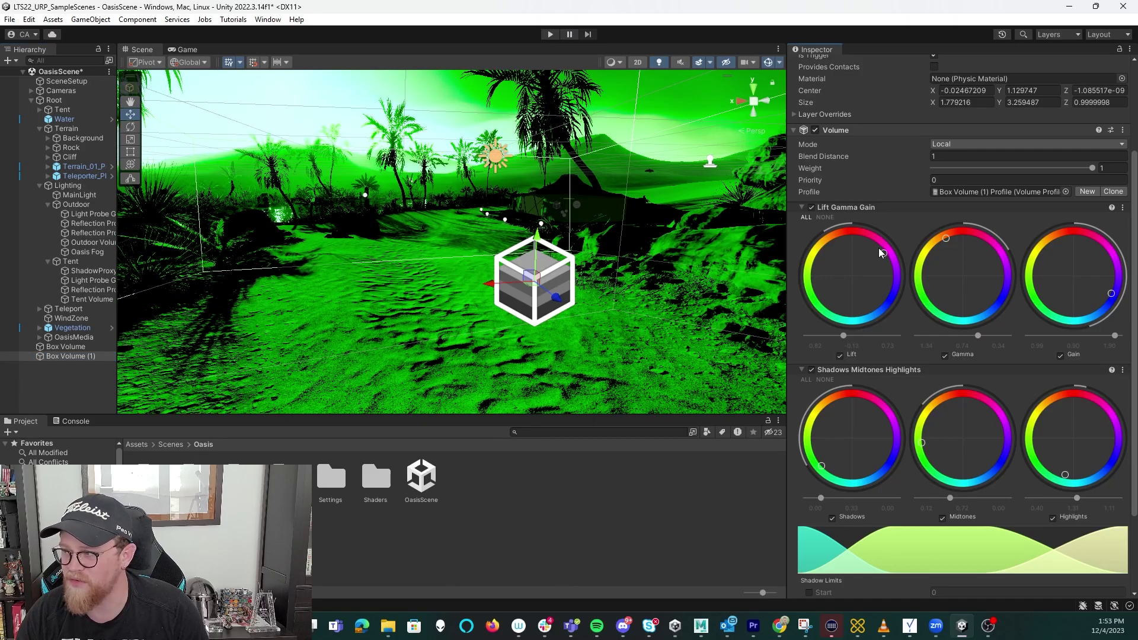
pyautogui.moveTo(843, 335)
pyautogui.mouseDown()
pyautogui.moveTo(873, 336)
pyautogui.moveTo(842, 335)
pyautogui.mouseUp()
# View the oasis from outside the second volume, examining the area around the lake and the tent
pyautogui.moveTo(363, 194); pyautogui.dragTo(397, 227, button='middle')
pyautogui.keyDown('alt'); pyautogui.moveTo(397, 227); pyautogui.dragTo(486, 229); pyautogui.keyUp('alt')
pyautogui.keyDown('alt'); pyautogui.moveTo(367, 228); pyautogui.dragTo(451, 234, button='right'); pyautogui.keyUp('alt')
pyautogui.moveTo(451, 234); pyautogui.dragTo(699, 260, button='middle')
pyautogui.moveTo(322, 267); pyautogui.dragTo(477, 272, button='middle')
pyautogui.keyDown('alt'); pyautogui.moveTo(477, 272); pyautogui.dragTo(234, 242, button='right'); pyautogui.keyUp('alt')
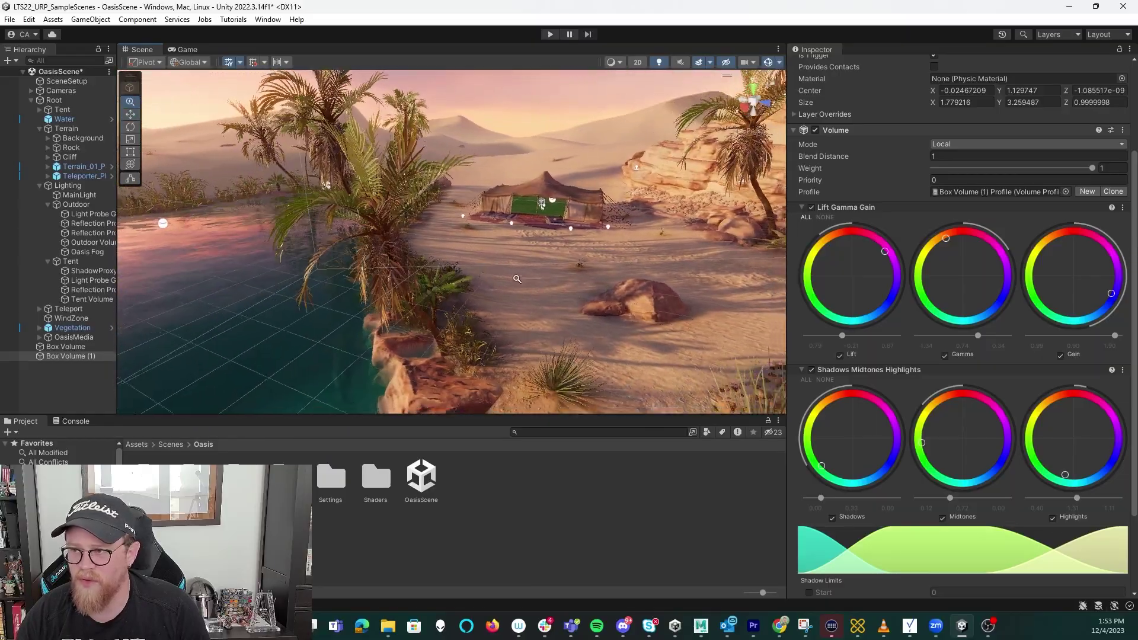
pyautogui.keyDown('alt'); pyautogui.moveTo(233, 241); pyautogui.dragTo(402, 300); pyautogui.keyUp('alt')
pyautogui.keyDown('alt'); pyautogui.moveTo(401, 300); pyautogui.dragTo(355, 248, button='right'); pyautogui.keyUp('alt')
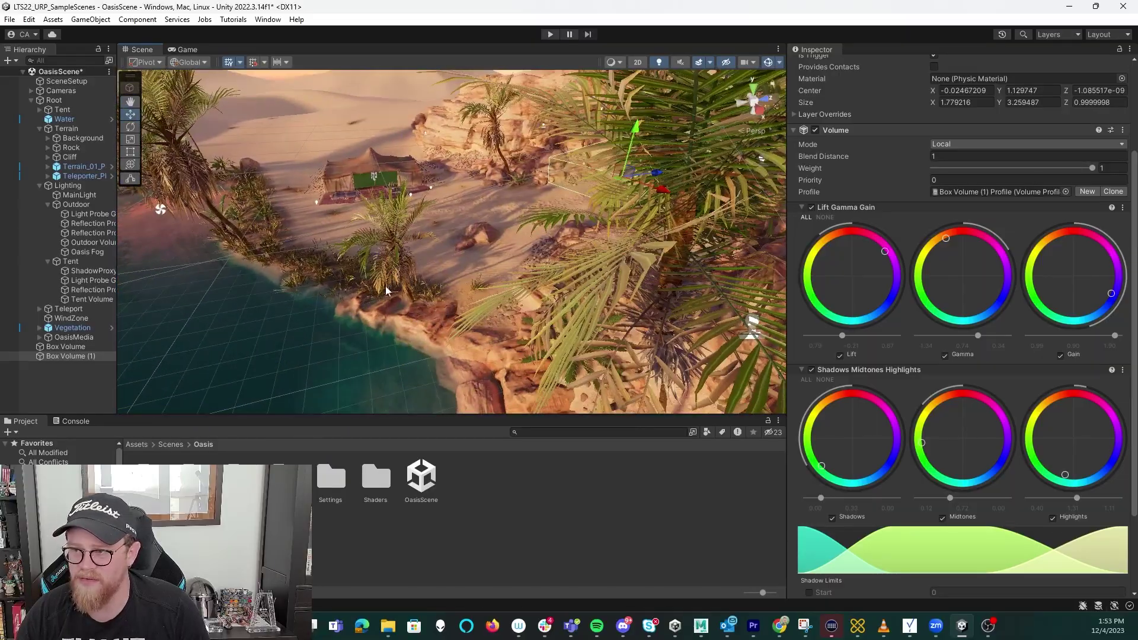
pyautogui.keyDown('alt'); pyautogui.moveTo(415, 243); pyautogui.dragTo(488, 254); pyautogui.keyUp('alt')
# Duplicate the second Box Volume to create a third volume
pyautogui.rightClick(73, 375)
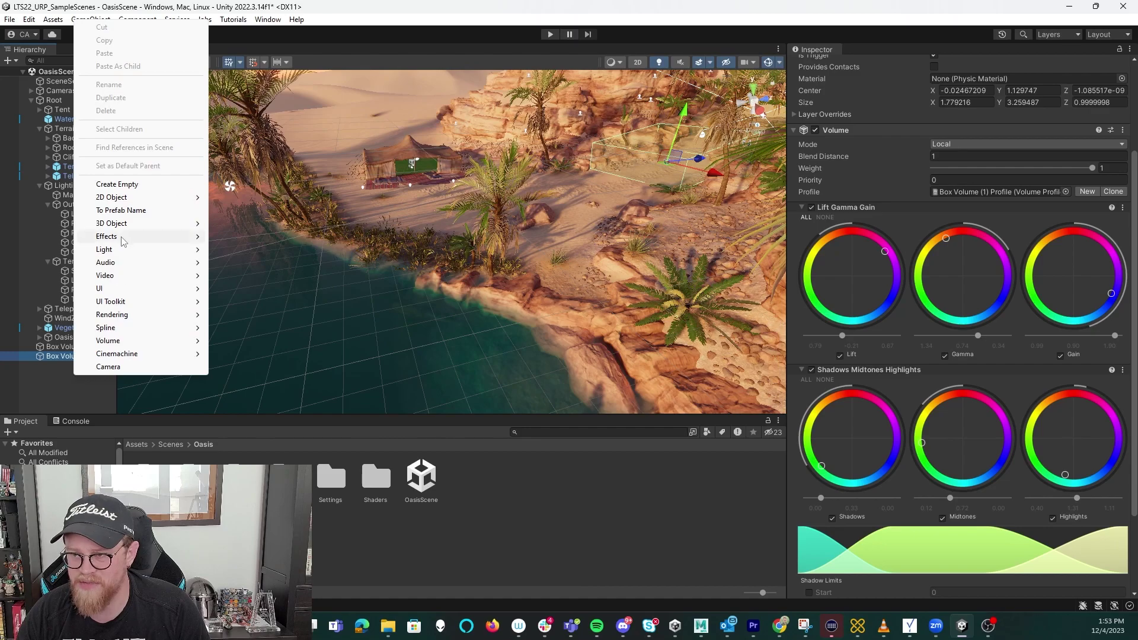
pyautogui.click(74, 372)
pyautogui.click(76, 357)
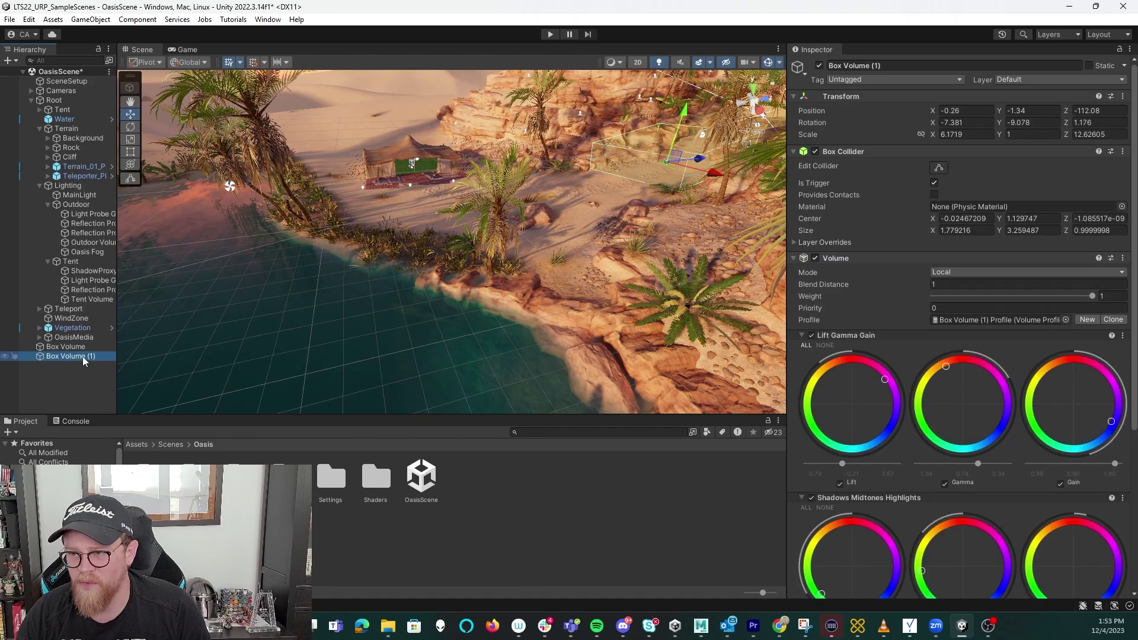
pyautogui.hotkey('ctrl', 'd')
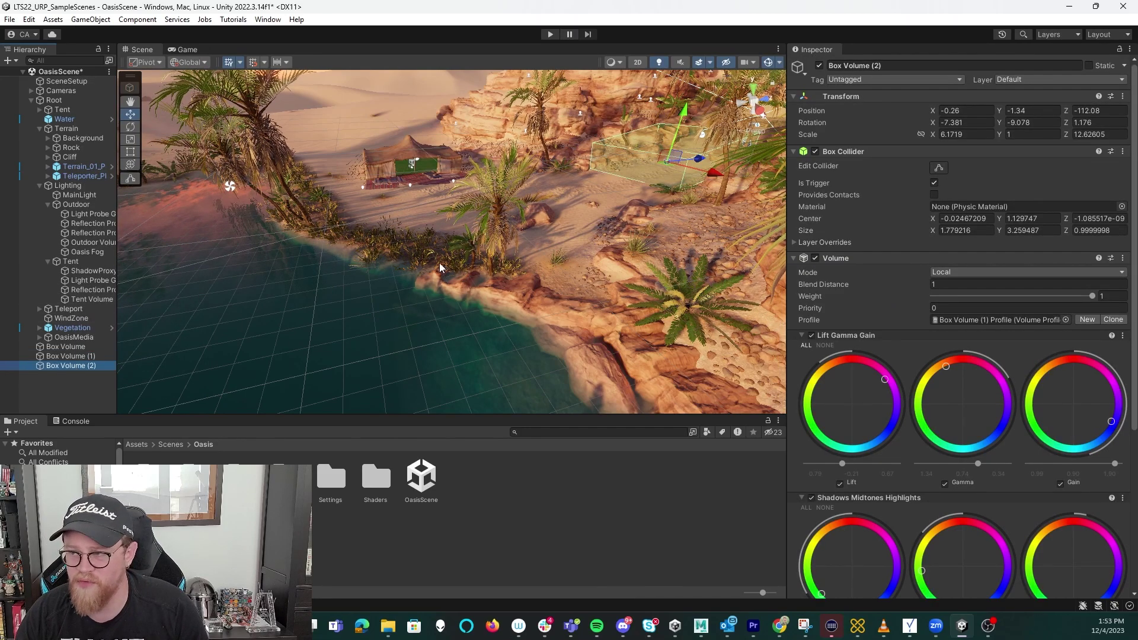
# Move the duplicated volume into the lake, to about X 8.79, Y -6.25, Z -153.7
pyautogui.moveTo(700, 162); pyautogui.dragTo(527, 267)
pyautogui.moveTo(528, 267); pyautogui.dragTo(489, 318, button='middle')
pyautogui.moveTo(549, 205); pyautogui.dragTo(549, 290)
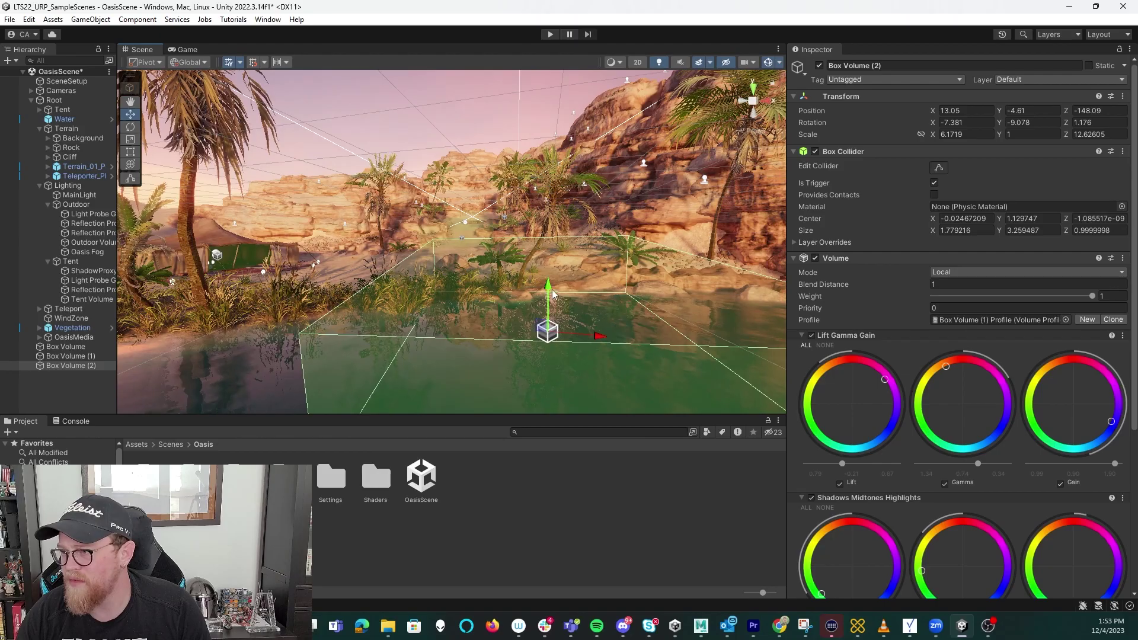
pyautogui.moveTo(601, 337); pyautogui.dragTo(410, 331)
pyautogui.keyDown('alt'); pyautogui.moveTo(499, 322); pyautogui.dragTo(297, 389); pyautogui.keyUp('alt')
pyautogui.moveTo(425, 257); pyautogui.dragTo(307, 290)
pyautogui.keyDown('alt'); pyautogui.moveTo(307, 301); pyautogui.dragTo(392, 214); pyautogui.keyUp('alt')
pyautogui.moveTo(303, 264); pyautogui.dragTo(296, 297)
pyautogui.keyDown('alt'); pyautogui.moveTo(504, 282); pyautogui.dragTo(474, 256); pyautogui.keyUp('alt')
# Level the third volume to a rotation of about 0.47, -9, -0.07 and lower it to Y -6.44 in the water
pyautogui.press('e')
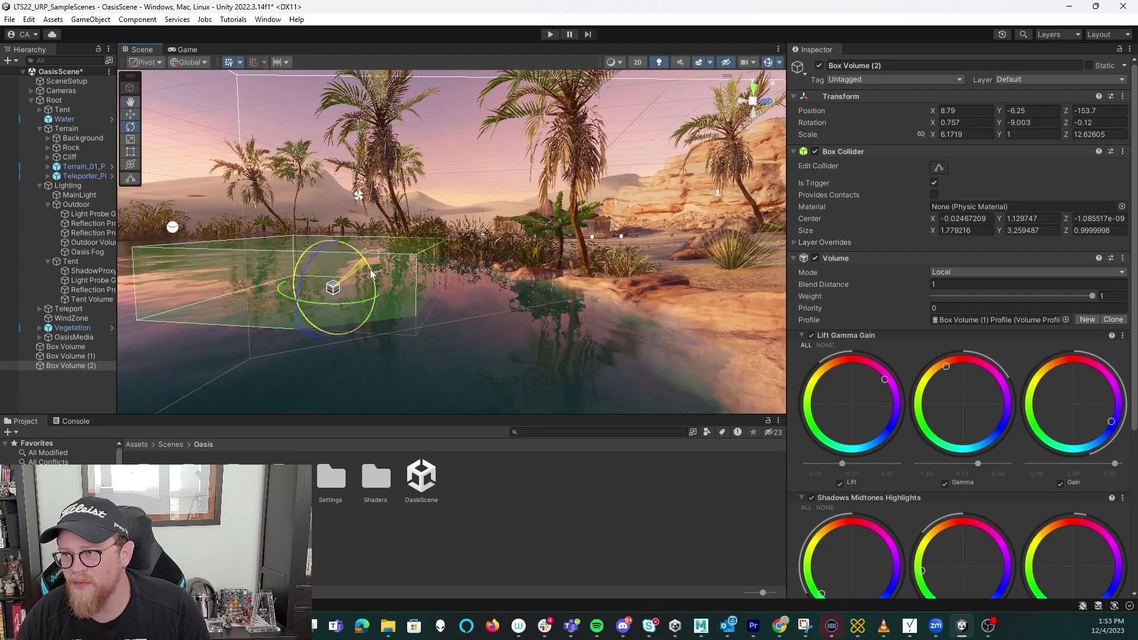
pyautogui.keyDown('alt'); pyautogui.moveTo(331, 272); pyautogui.dragTo(557, 293); pyautogui.keyUp('alt')
pyautogui.moveTo(734, 240); pyautogui.dragTo(610, 270, button='middle')
pyautogui.keyDown('alt'); pyautogui.moveTo(611, 271); pyautogui.dragTo(740, 272); pyautogui.keyUp('alt')
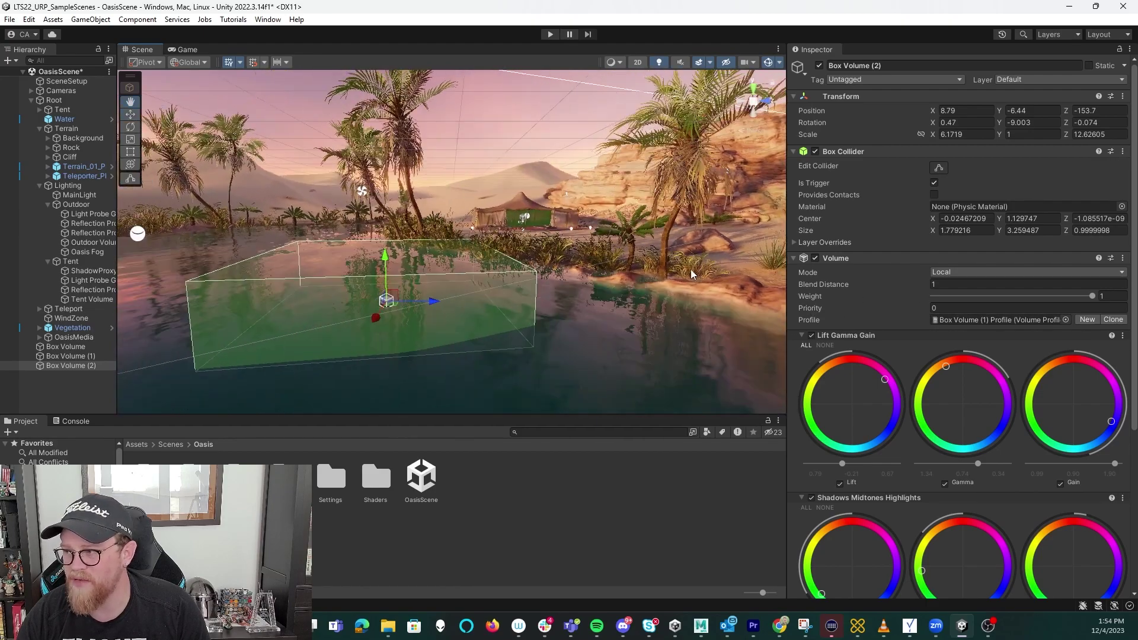
# Create a new profile for the third Box Volume and add a post-processing Depth Of Field override
pyautogui.click(1089, 322)
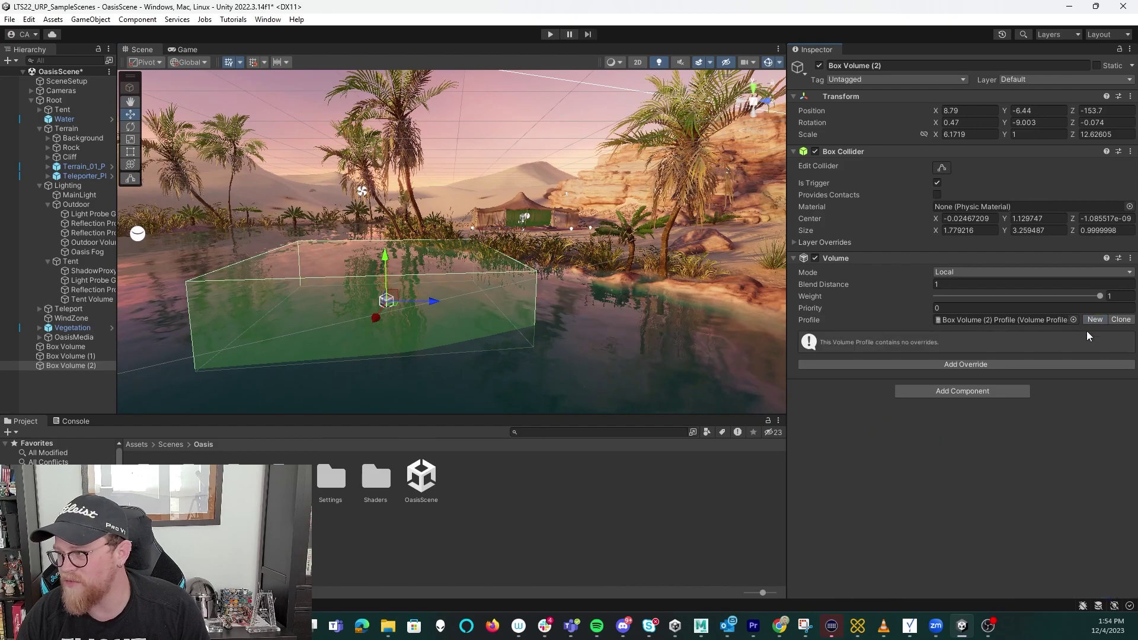
pyautogui.click(924, 365)
pyautogui.click(928, 410)
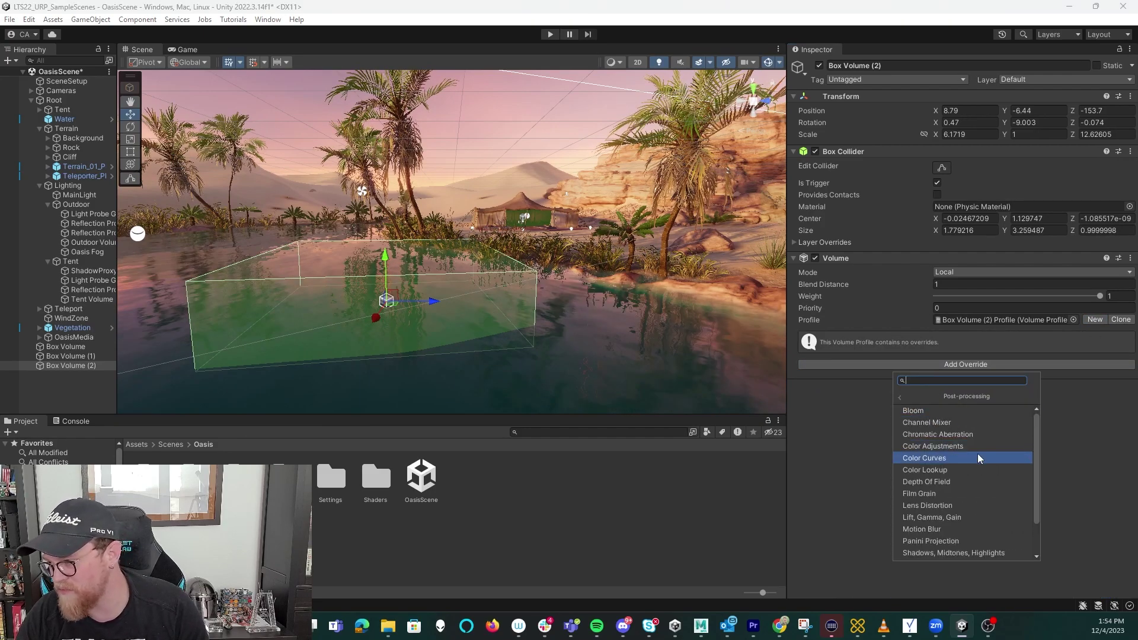
pyautogui.click(958, 480)
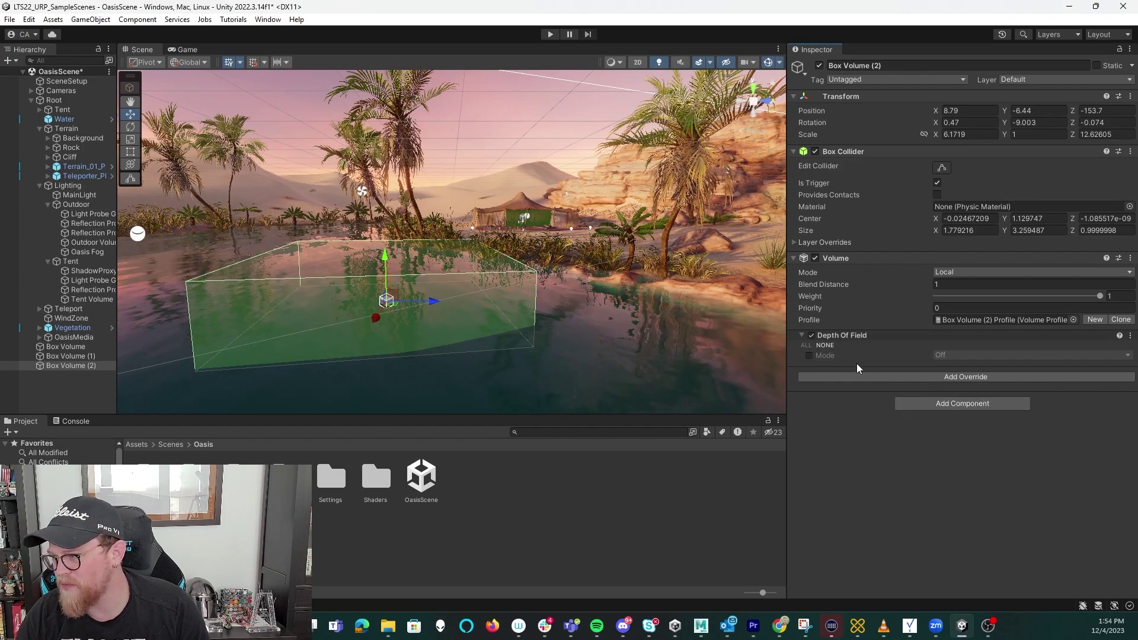
# Set the Depth Of Field mode to Gaussian with Start at 1 and End at 2
pyautogui.click(809, 355)
pyautogui.click(951, 355)
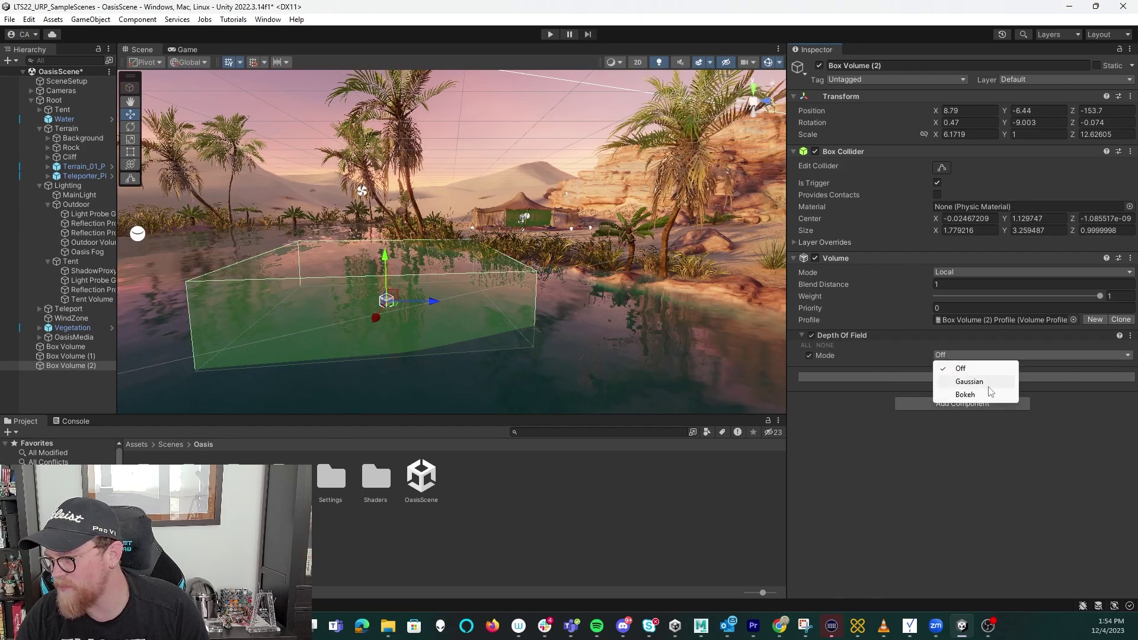
pyautogui.click(980, 384)
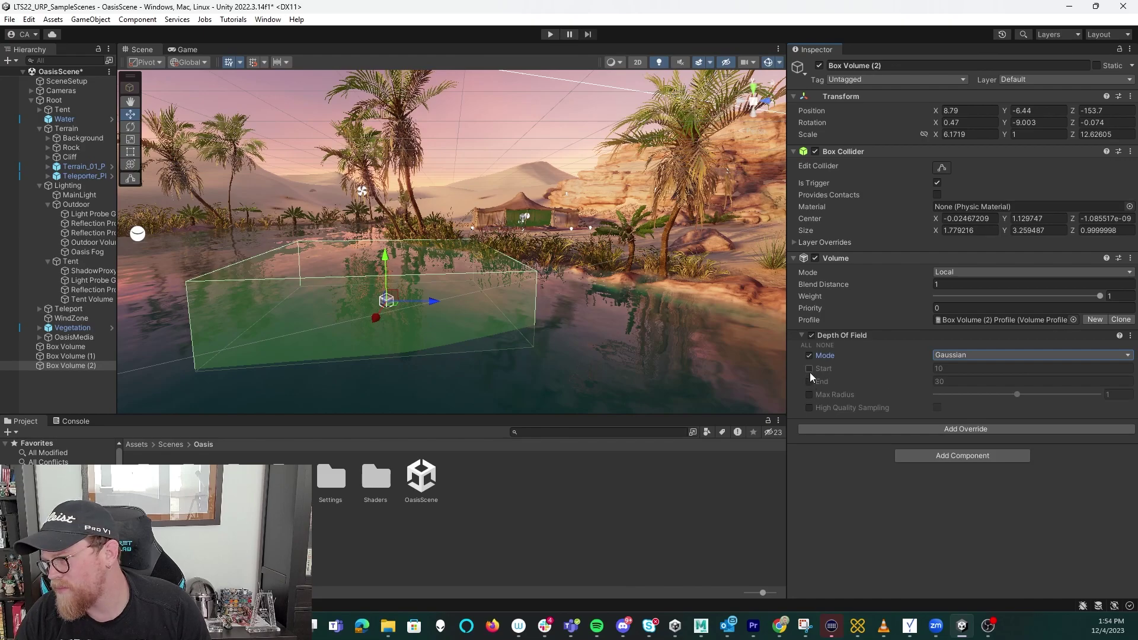
pyautogui.click(808, 369)
pyautogui.click(949, 368)
pyautogui.write('1')
pyautogui.click(809, 382)
pyautogui.click(974, 382)
pyautogui.write('2')
pyautogui.press('Return')
# Add a Vignette override to the third volume, enable its Color and Intensity, and set the intensity to about 0.843
pyautogui.click(902, 428)
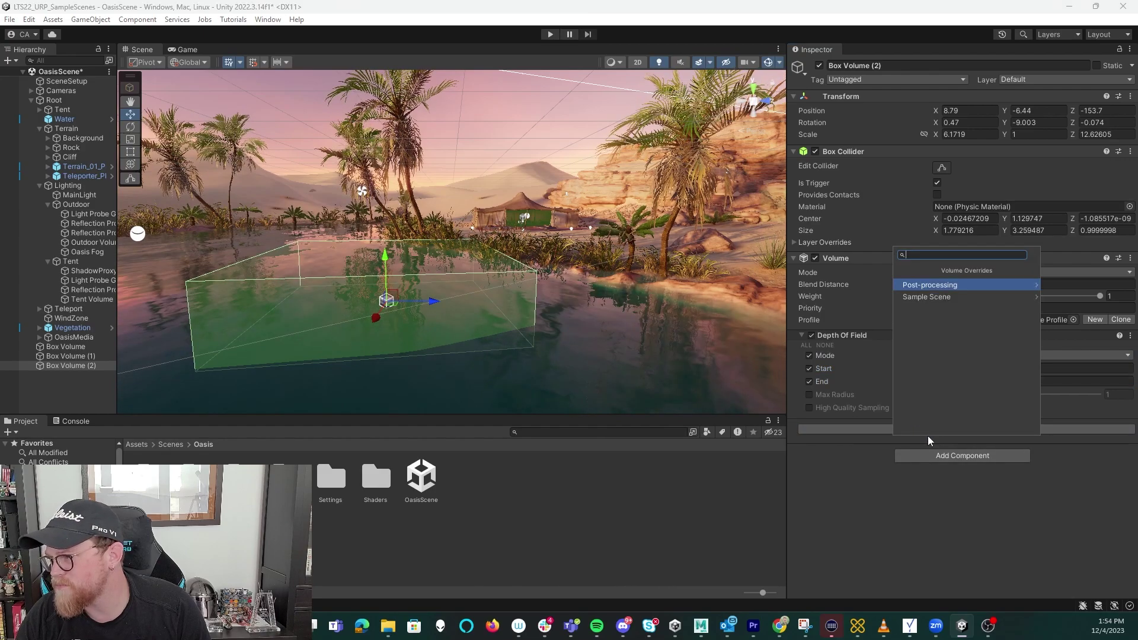
pyautogui.write('vign')
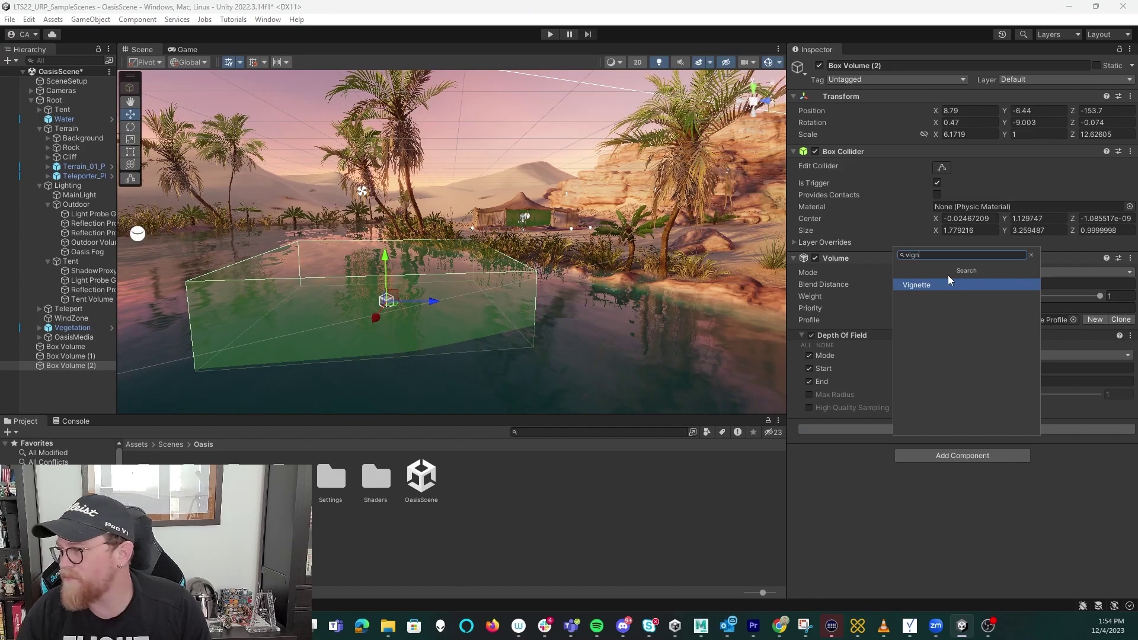
pyautogui.click(939, 284)
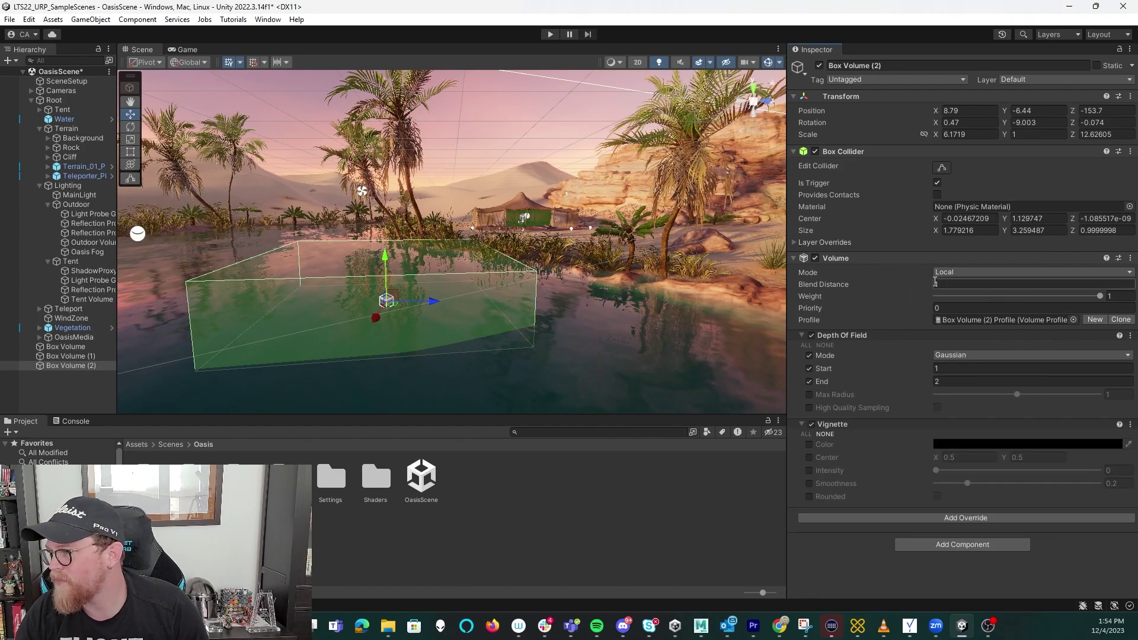
pyautogui.click(808, 445)
pyautogui.click(809, 470)
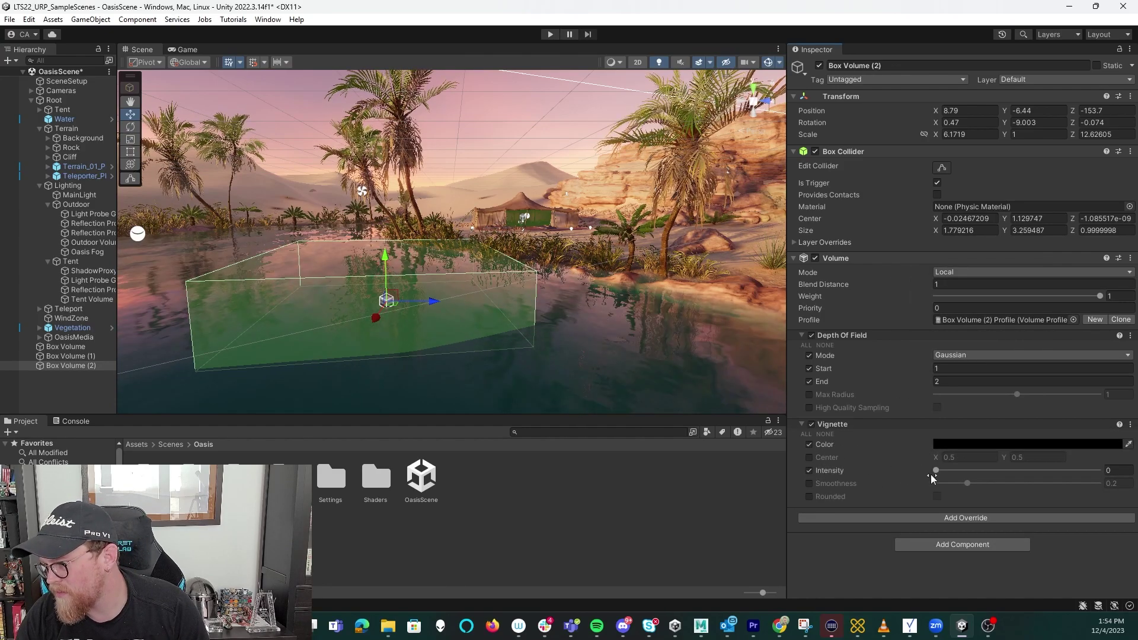
pyautogui.moveTo(938, 470); pyautogui.dragTo(1071, 471)
pyautogui.moveTo(302, 267); pyautogui.dragTo(517, 333, button='middle')
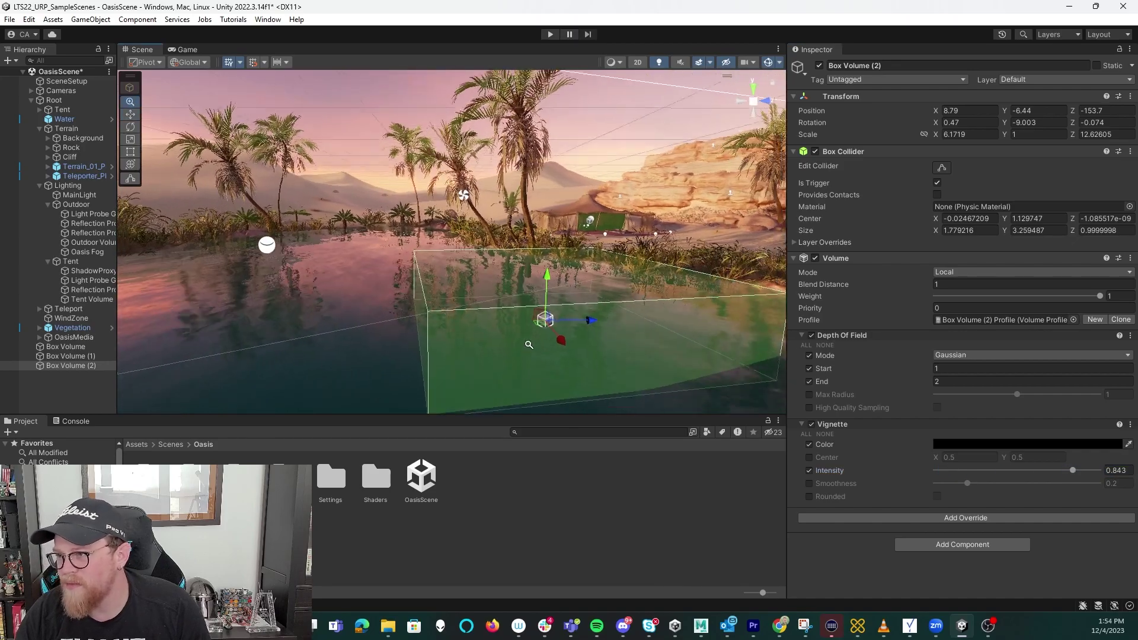
# Change the third volume's vignette color to dark blue and set its intensity to about 0.715
pyautogui.keyDown('alt'); pyautogui.moveTo(518, 332); pyautogui.dragTo(868, 16, button='right'); pyautogui.keyUp('alt')
pyautogui.scroll(6, 520, 118)
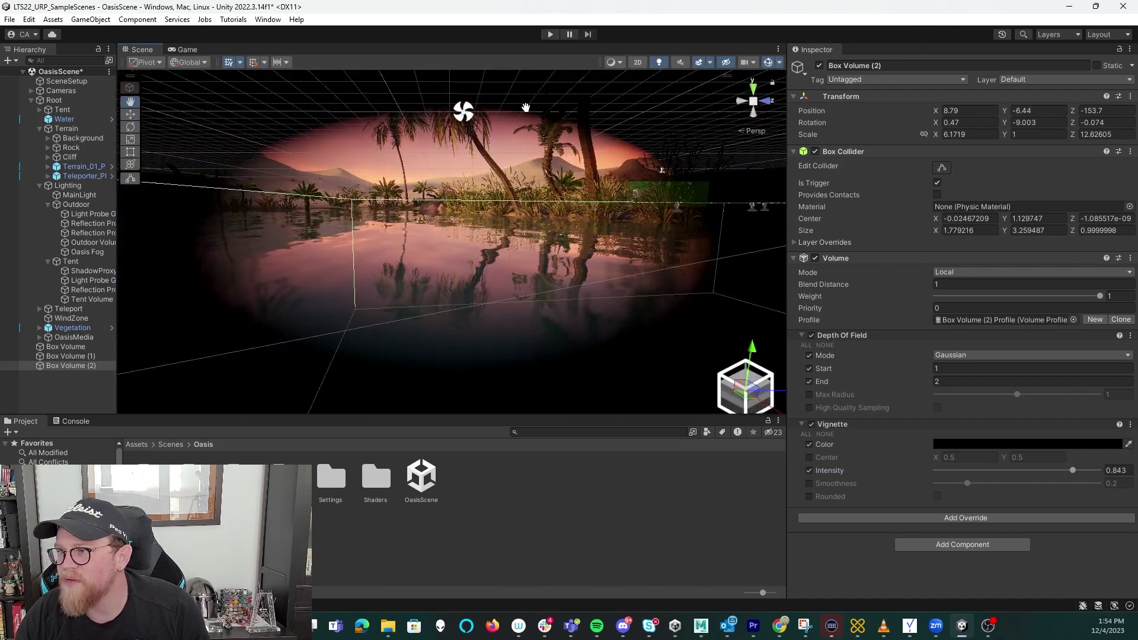
pyautogui.moveTo(1073, 470); pyautogui.dragTo(1033, 470)
pyautogui.click(1007, 443)
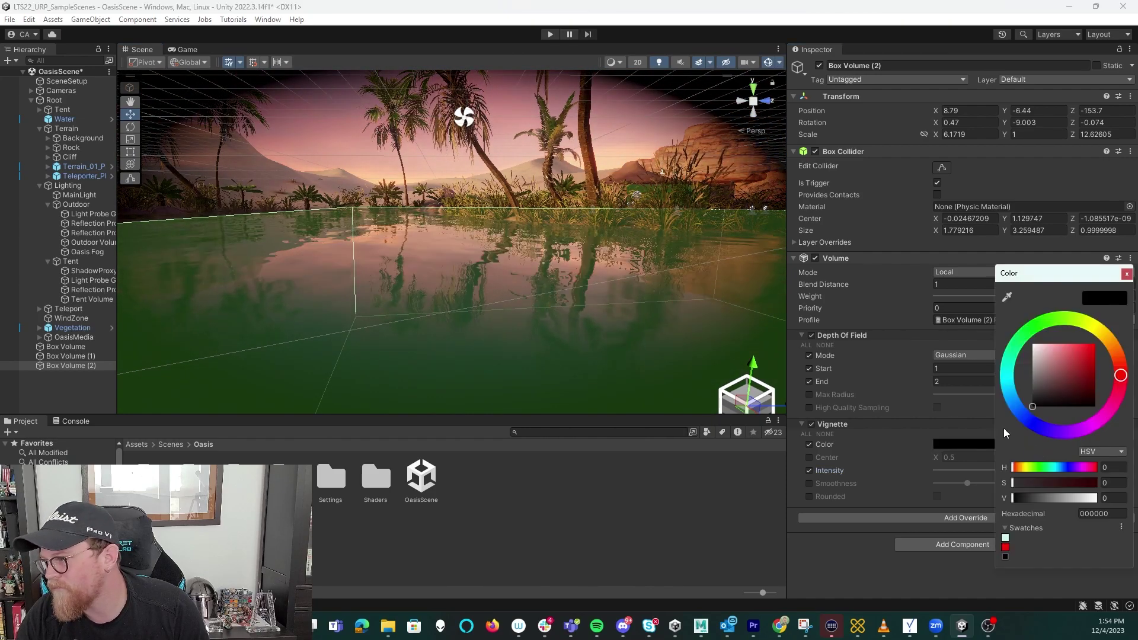
pyautogui.click(1035, 423)
pyautogui.moveTo(1046, 391)
pyautogui.mouseDown()
pyautogui.moveTo(1066, 380)
pyautogui.moveTo(1048, 393)
pyautogui.moveTo(1067, 397)
pyautogui.mouseUp()
pyautogui.click(1127, 273)
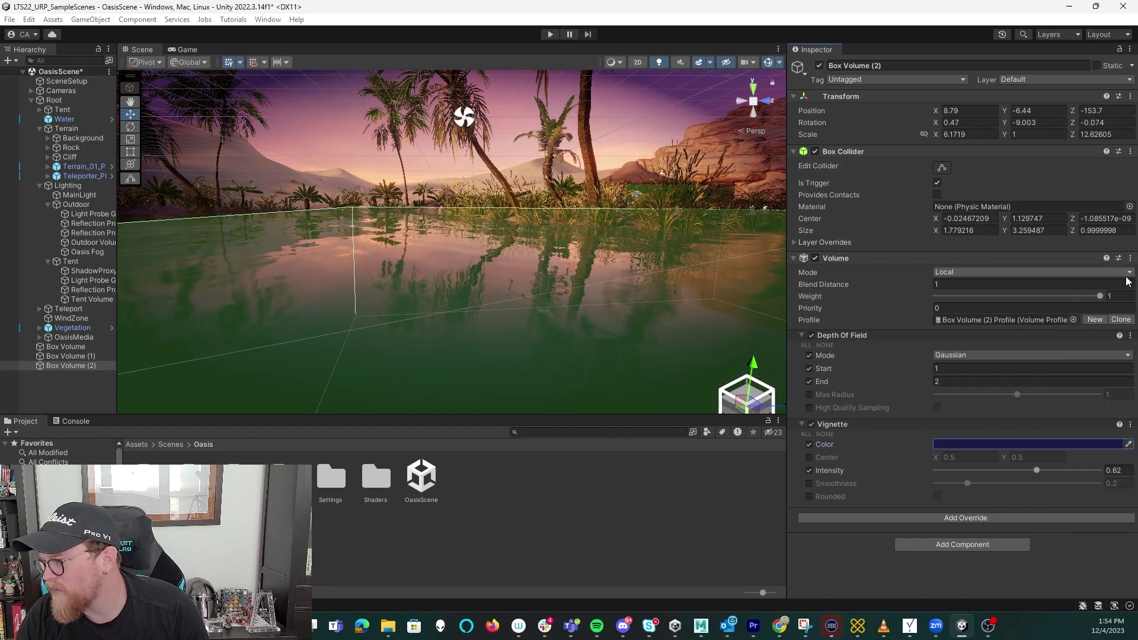
pyautogui.moveTo(1037, 471)
pyautogui.mouseDown()
pyautogui.moveTo(1066, 472)
pyautogui.moveTo(1052, 474)
pyautogui.mouseUp()
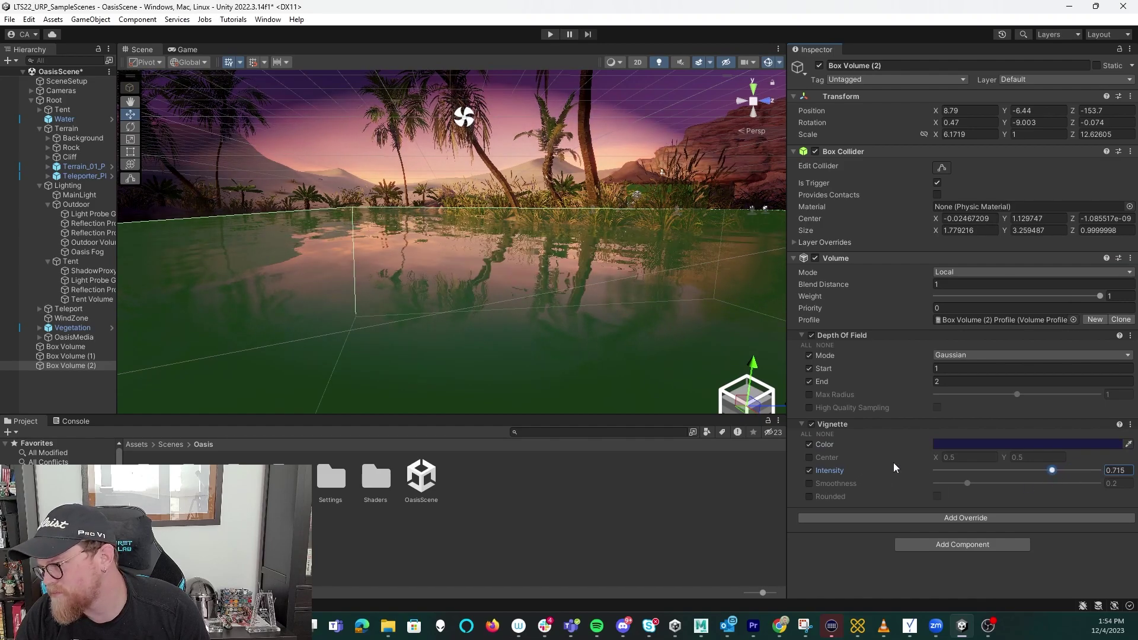
# Add a post-processing Color Adjustments override to the third Box Volume
pyautogui.moveTo(620, 239); pyautogui.dragTo(375, 226, button='right')
pyautogui.moveTo(375, 226); pyautogui.dragTo(352, 143, button='middle')
pyautogui.moveTo(353, 143); pyautogui.dragTo(652, 296)
pyautogui.moveTo(683, 315); pyautogui.dragTo(545, 293, button='right')
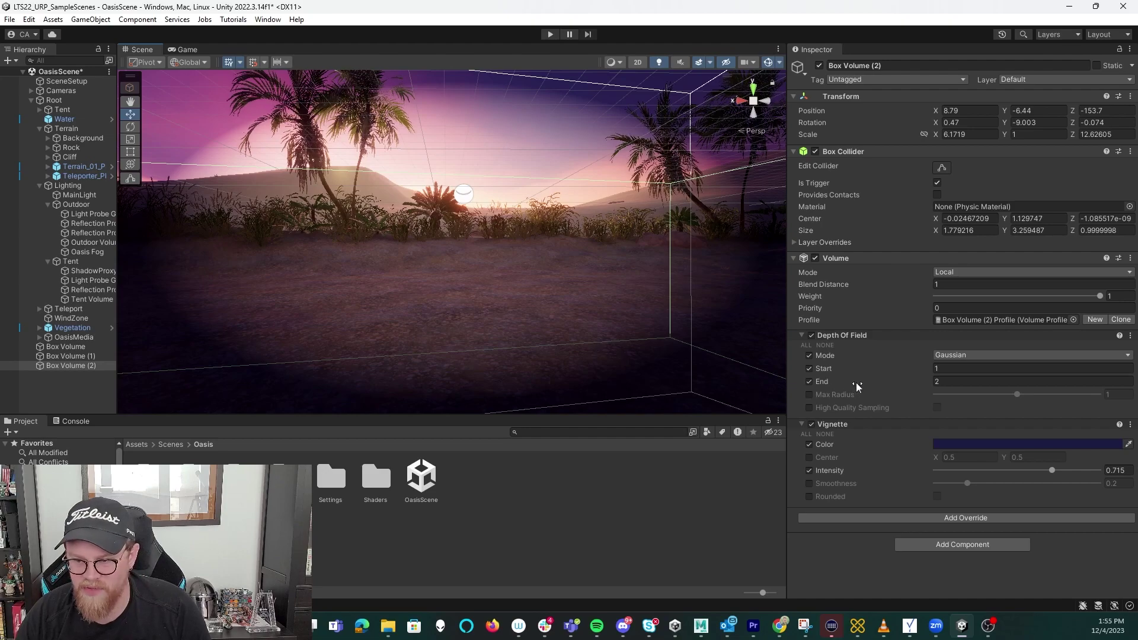
pyautogui.click(973, 518)
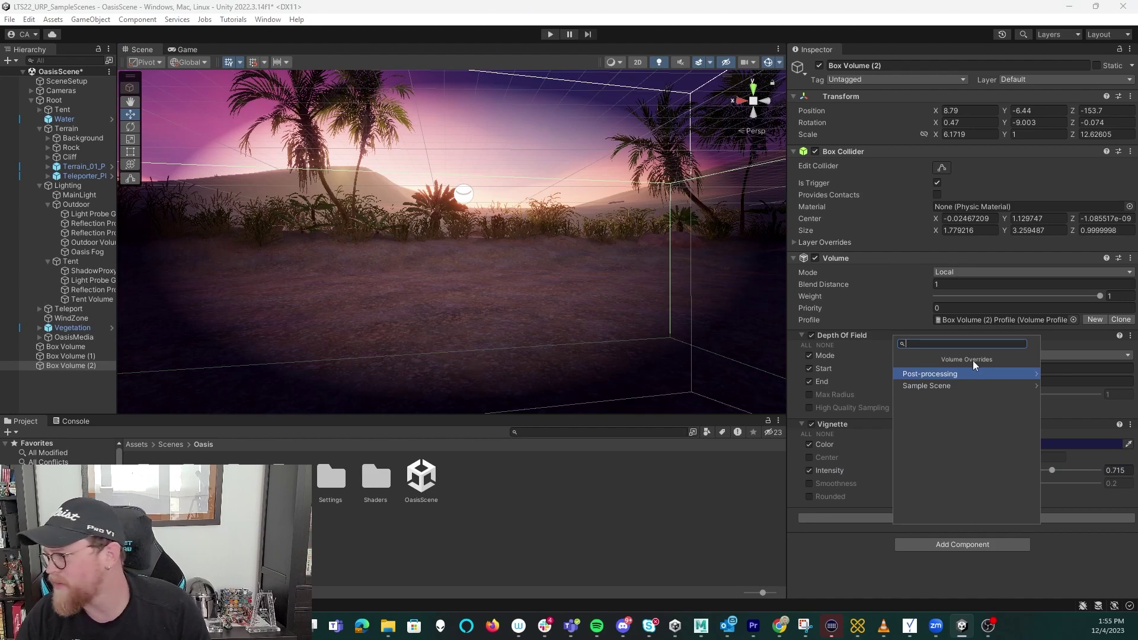
pyautogui.click(950, 373)
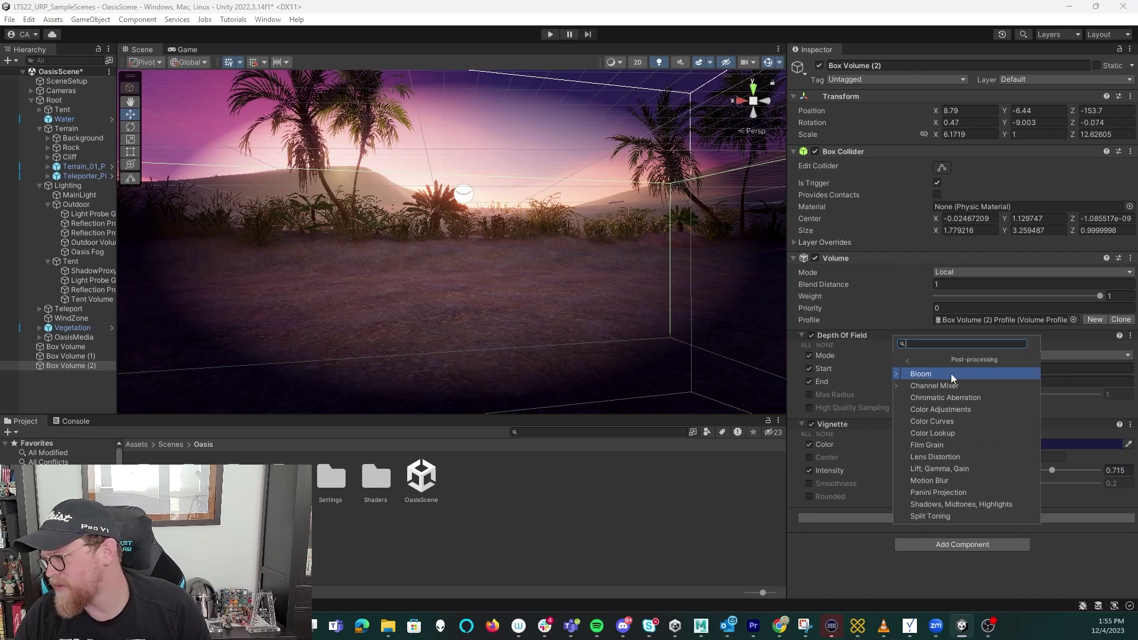
pyautogui.click(953, 409)
pyautogui.scroll(-2, 857, 503)
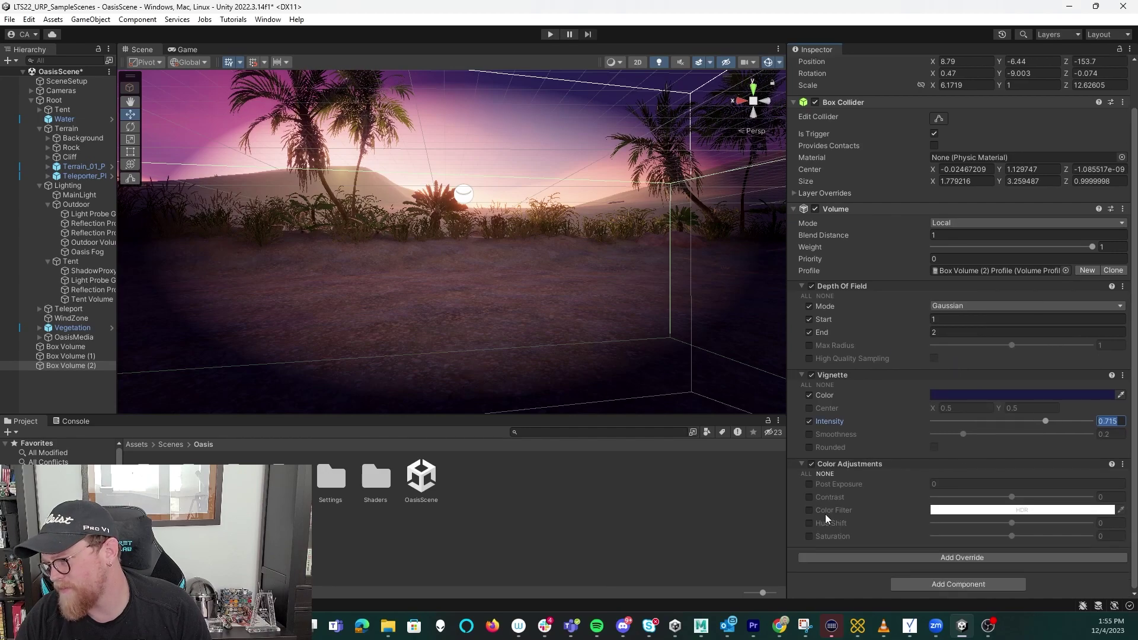
# Enable the Color Filter in the third volume's Color Adjustments and set it to a light blue
pyautogui.click(809, 510)
pyautogui.click(961, 510)
pyautogui.click(998, 464)
pyautogui.moveTo(1034, 406)
pyautogui.mouseDown()
pyautogui.moveTo(1043, 391)
pyautogui.moveTo(1039, 428)
pyautogui.moveTo(1036, 416)
pyautogui.mouseUp()
pyautogui.moveTo(998, 463); pyautogui.dragTo(973, 452)
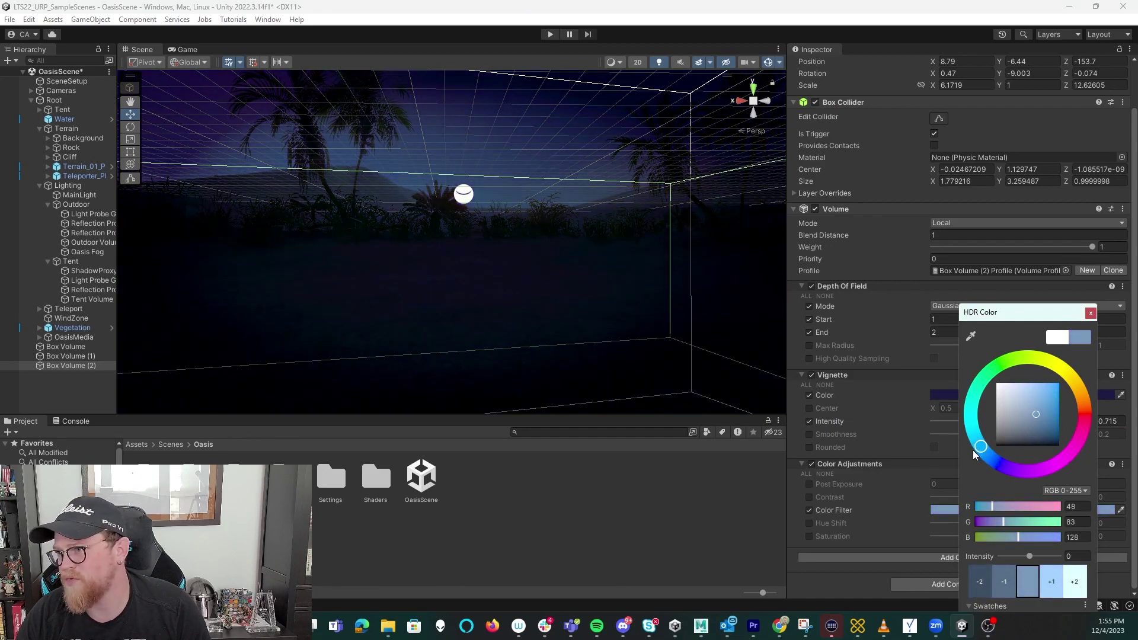
pyautogui.click(1090, 313)
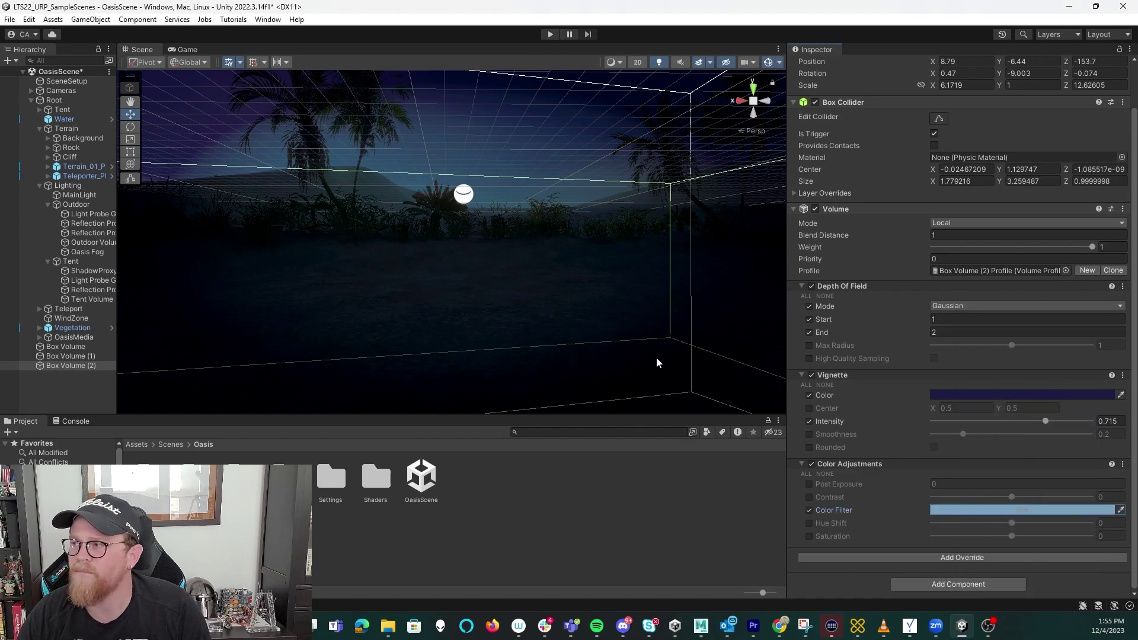
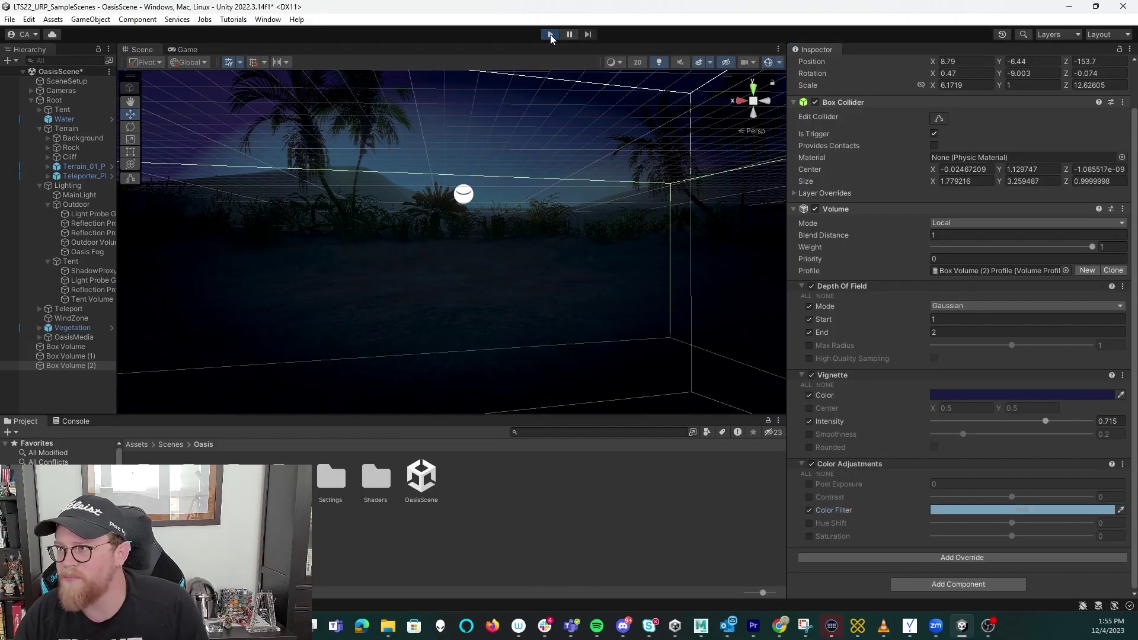
# Play the scene, move through it to check the volumes' effects, and stop playing
pyautogui.click(549, 34)
pyautogui.press('s')
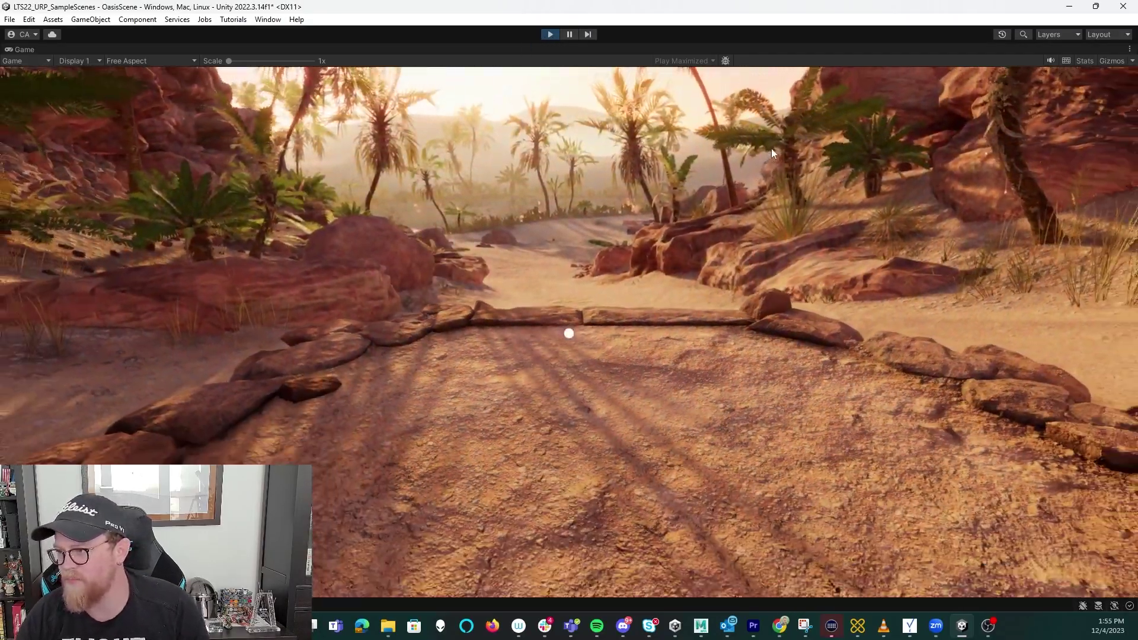
pyautogui.press('w')
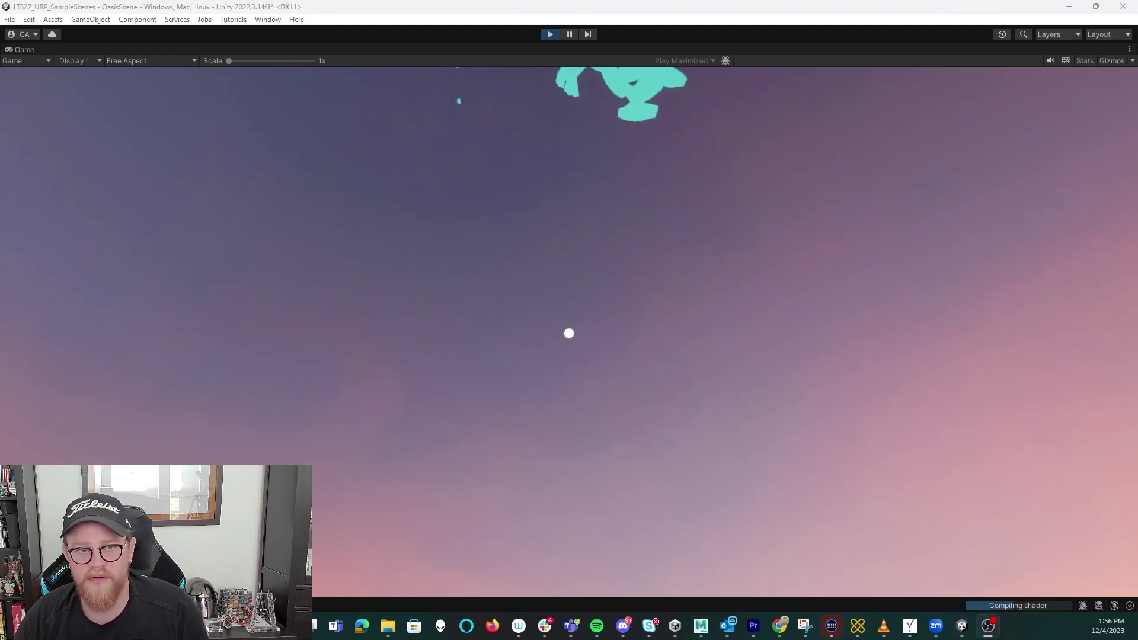
pyautogui.click(552, 34)
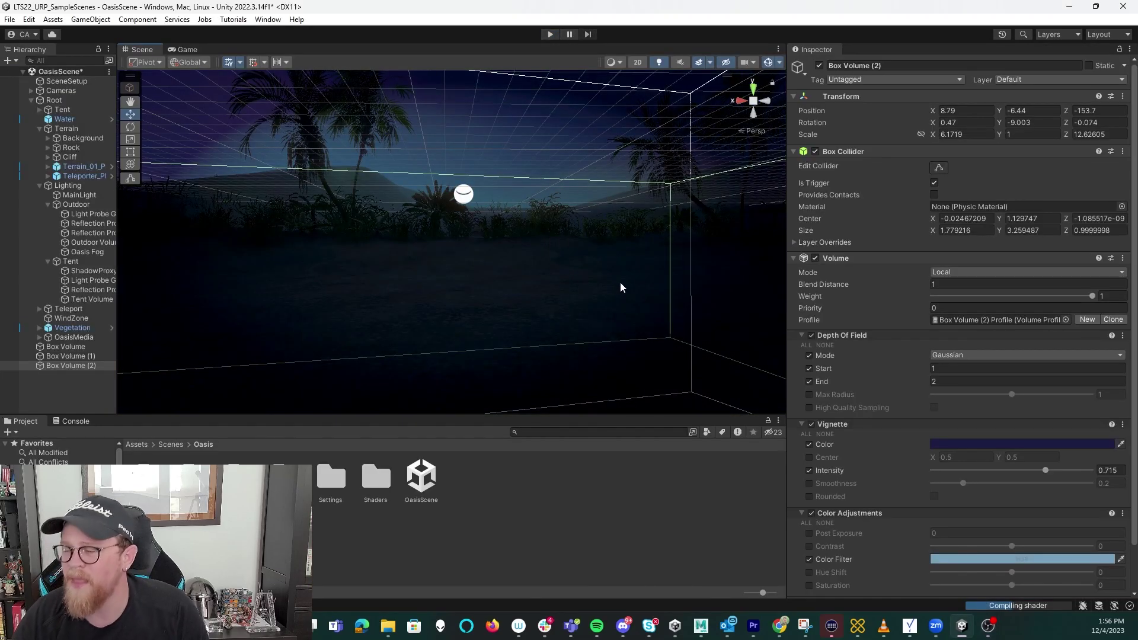
# Examine the tent from outside, starting from the water volume and closing in on the firepit at its entrance
pyautogui.keyDown('alt'); pyautogui.moveTo(620, 283); pyautogui.dragTo(236, 172, button='right'); pyautogui.keyUp('alt')
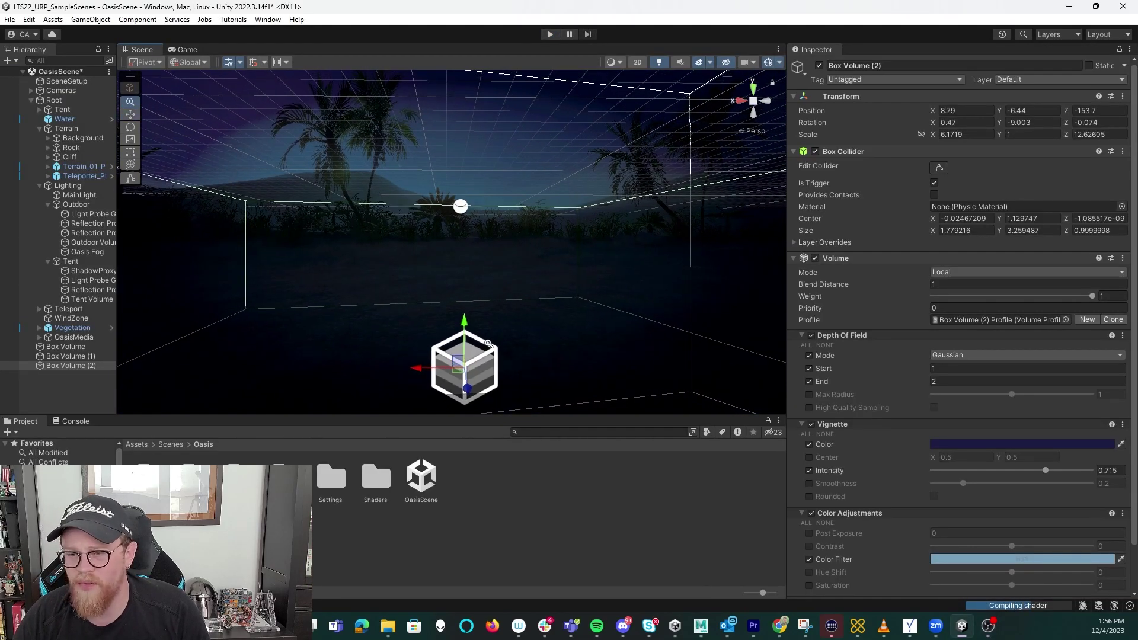
pyautogui.keyDown('alt'); pyautogui.moveTo(503, 350); pyautogui.dragTo(279, 274, button='right'); pyautogui.keyUp('alt')
pyautogui.keyDown('alt'); pyautogui.moveTo(522, 332); pyautogui.dragTo(361, 298, button='right'); pyautogui.keyUp('alt')
pyautogui.keyDown('alt'); pyautogui.moveTo(360, 298); pyautogui.dragTo(546, 358); pyautogui.keyUp('alt')
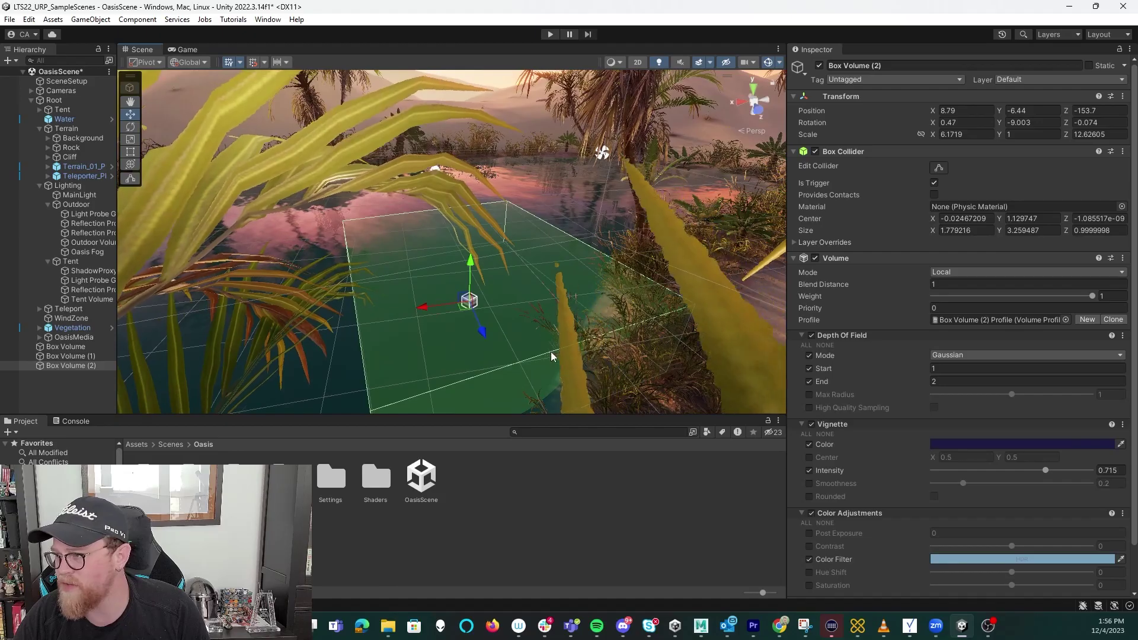
pyautogui.keyDown('alt'); pyautogui.moveTo(546, 358); pyautogui.dragTo(397, 287, button='right'); pyautogui.keyUp('alt')
pyautogui.moveTo(601, 249); pyautogui.dragTo(391, 290, button='middle')
pyautogui.keyDown('alt'); pyautogui.moveTo(392, 290); pyautogui.dragTo(551, 249); pyautogui.keyUp('alt')
pyautogui.moveTo(566, 254); pyautogui.dragTo(546, 237, button='middle')
pyautogui.click(544, 223)
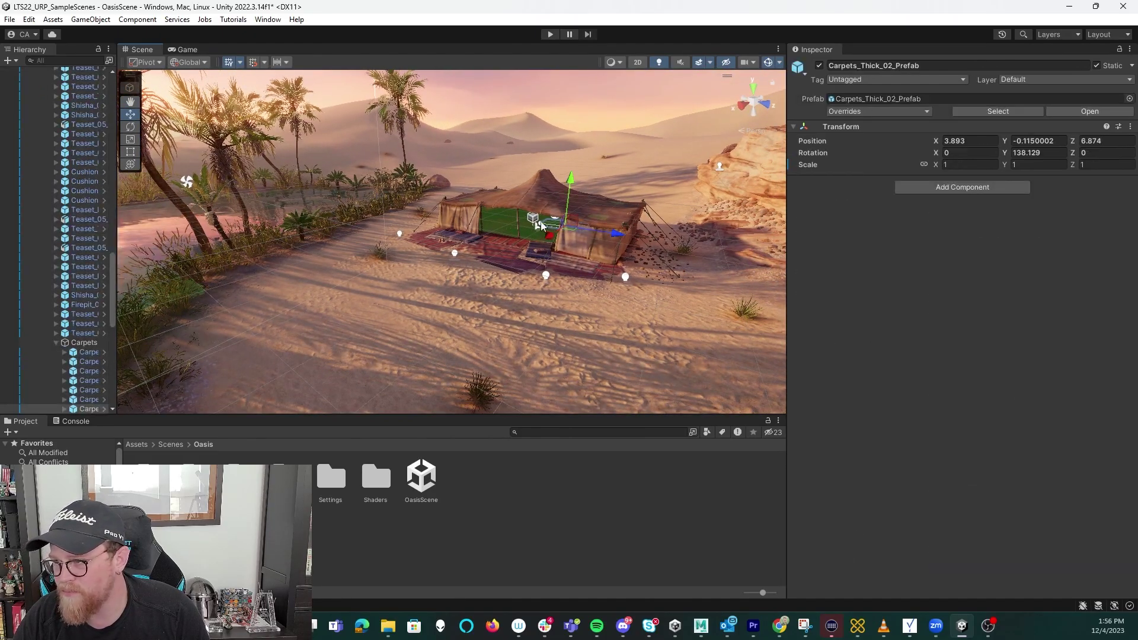
pyautogui.click(532, 236)
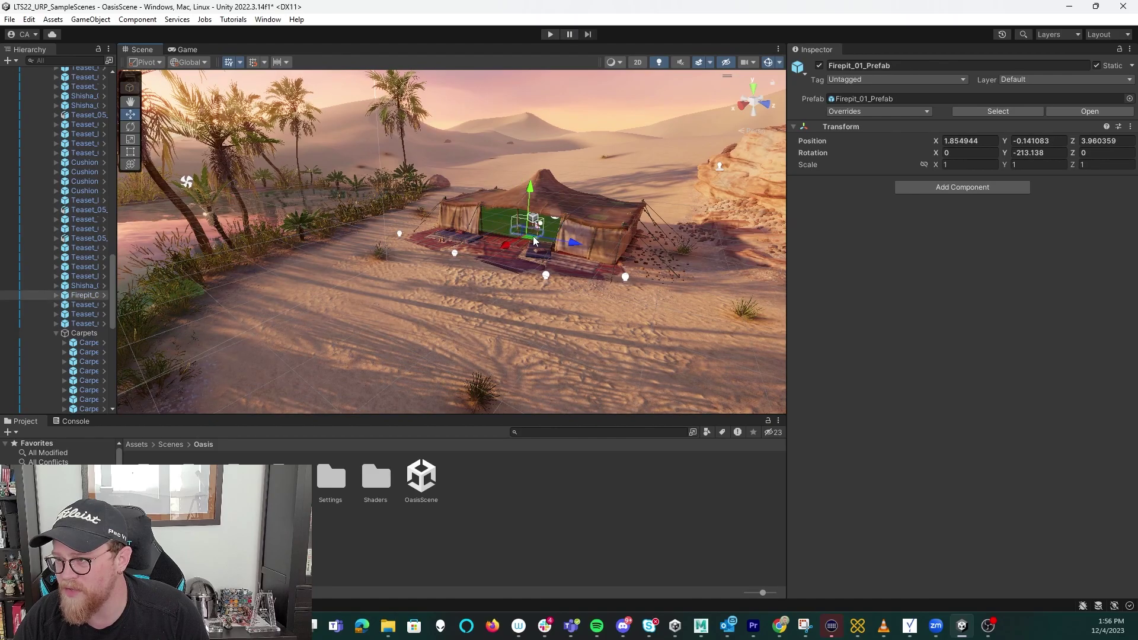
pyautogui.scroll(2, 553, 276)
pyautogui.scroll(10, 554, 276)
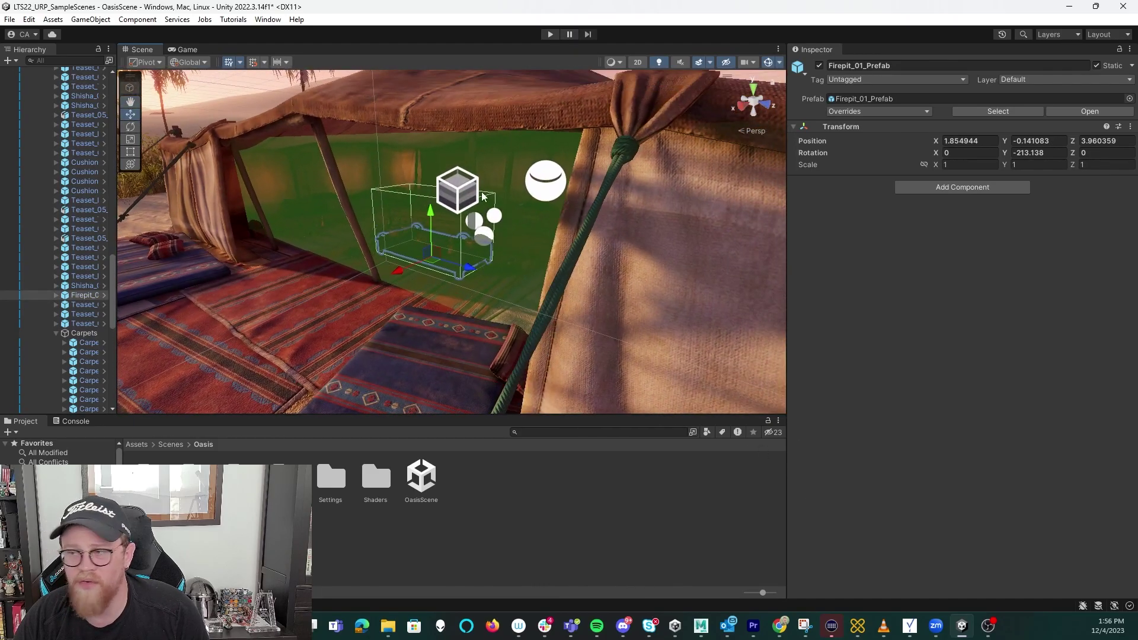
# Examine the tent's interior around the firepit from several angles
pyautogui.keyDown('alt'); pyautogui.moveTo(583, 248); pyautogui.dragTo(634, 275, button='right'); pyautogui.keyUp('alt')
pyautogui.keyDown('alt'); pyautogui.moveTo(634, 275); pyautogui.dragTo(309, 213); pyautogui.keyUp('alt')
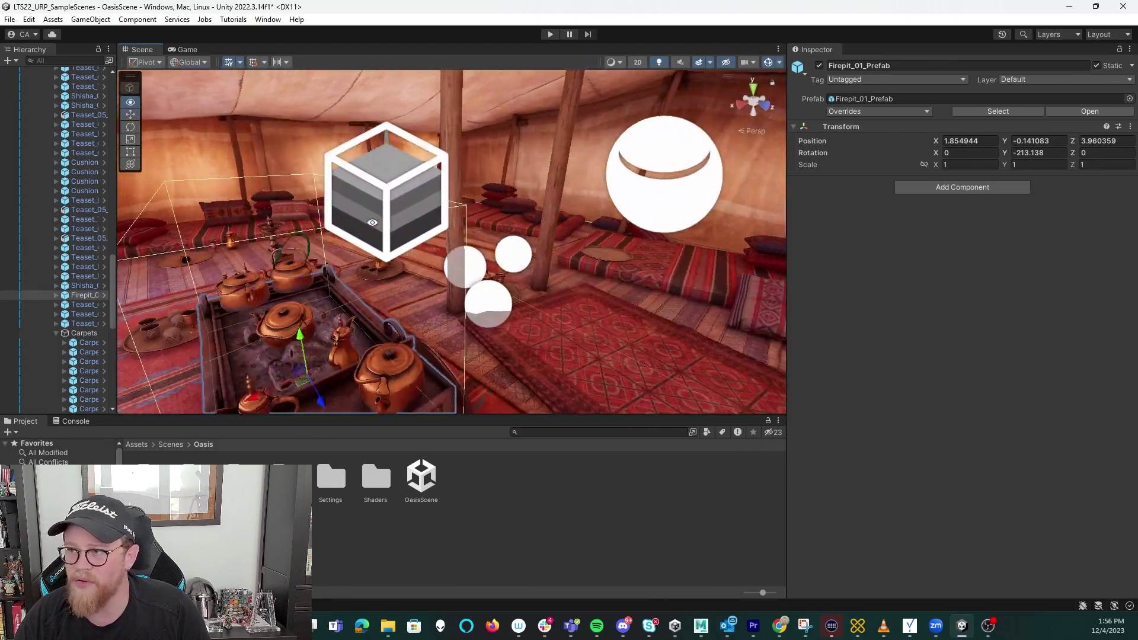
pyautogui.moveTo(309, 213); pyautogui.dragTo(468, 224, button='middle')
pyautogui.keyDown('alt'); pyautogui.moveTo(468, 223); pyautogui.dragTo(314, 214); pyautogui.keyUp('alt')
pyautogui.moveTo(314, 214); pyautogui.dragTo(449, 221, button='middle')
pyautogui.keyDown('alt'); pyautogui.moveTo(409, 205); pyautogui.dragTo(225, 198); pyautogui.keyUp('alt')
pyautogui.moveTo(226, 198); pyautogui.dragTo(349, 200, button='middle')
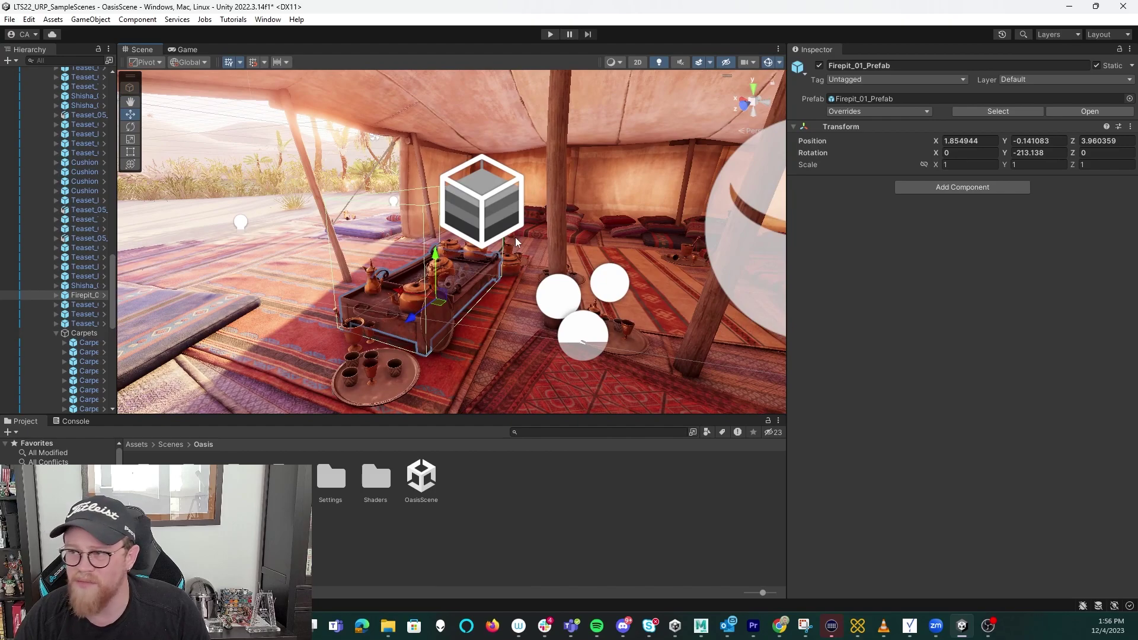
# Select the Tent Volume and toggle its Color Adjustments, Bloom and Oasis Fog overrides off and on to compare their effects
pyautogui.click(503, 200)
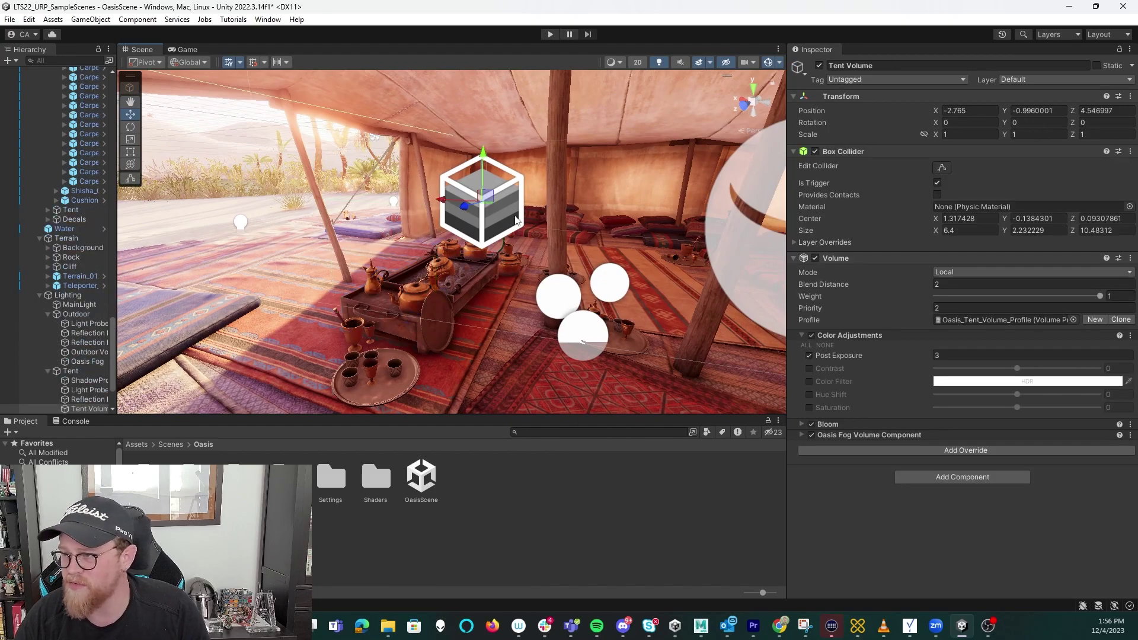
pyautogui.click(811, 336)
pyautogui.click(811, 335)
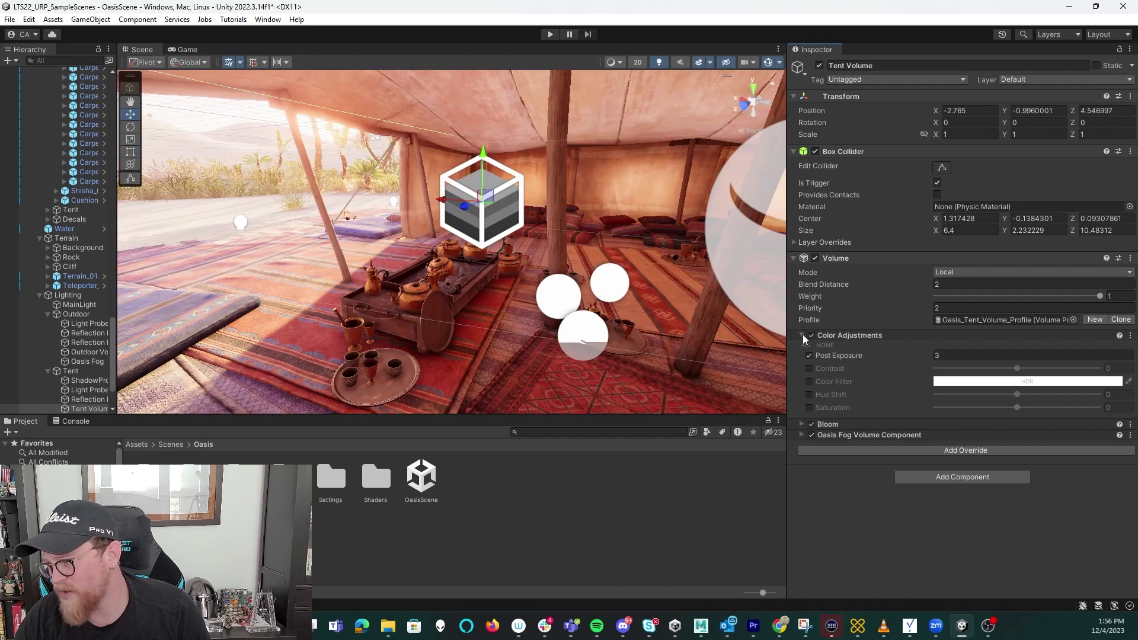
pyautogui.click(803, 336)
pyautogui.click(811, 346)
pyautogui.click(811, 346)
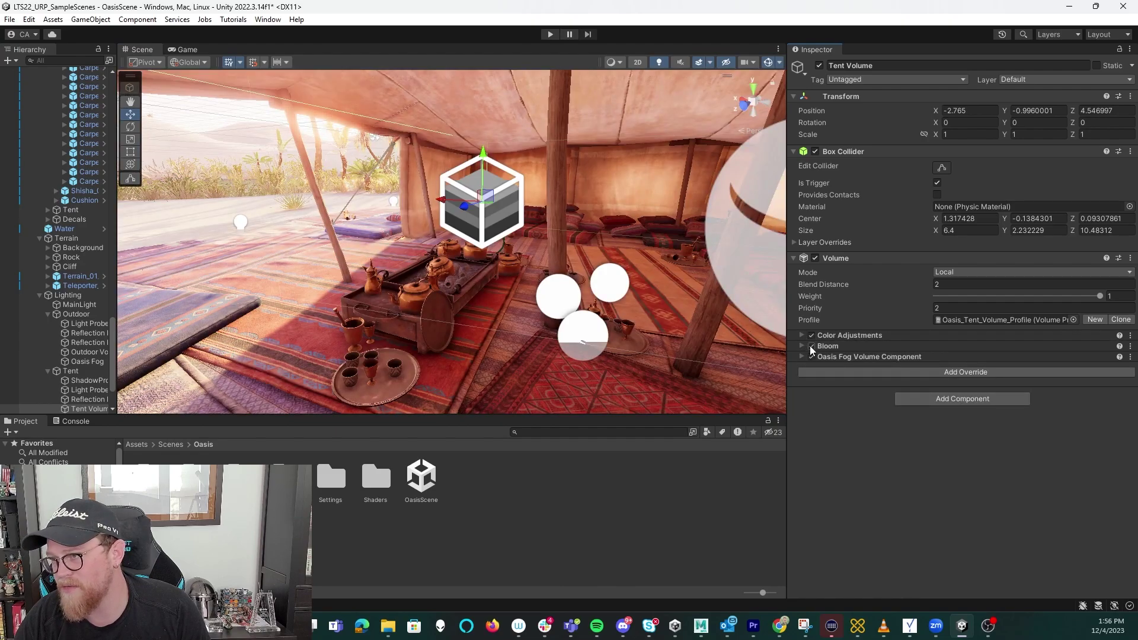
pyautogui.click(811, 357)
pyautogui.click(812, 357)
pyautogui.click(811, 356)
pyautogui.click(811, 357)
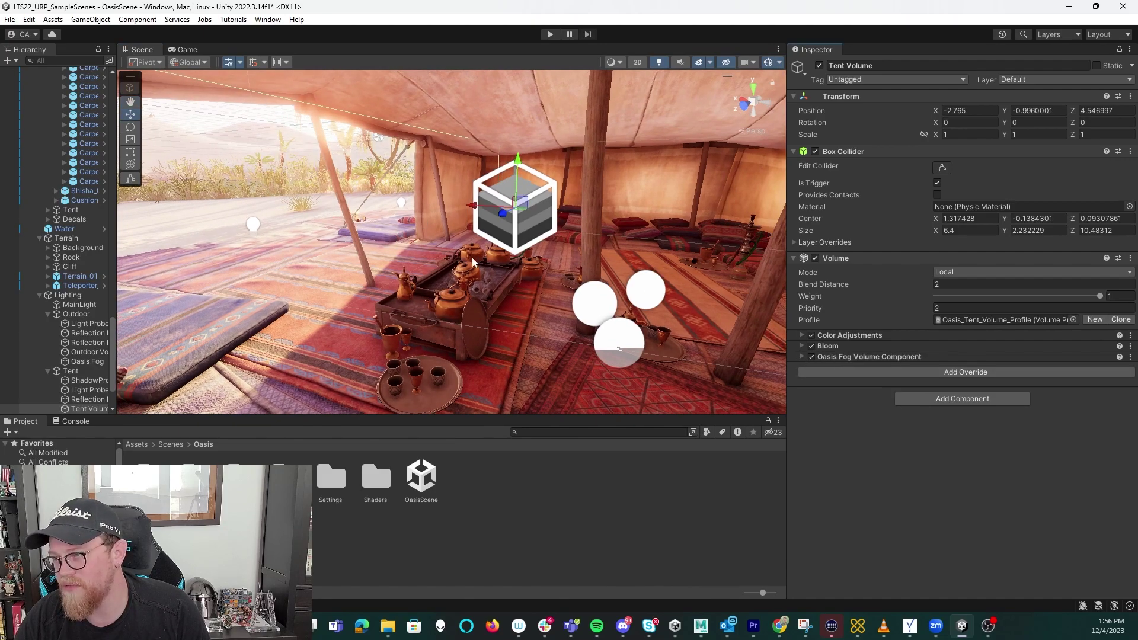
# Return to a view outside the tent and select all three Box Volumes together
pyautogui.moveTo(472, 258); pyautogui.dragTo(411, 257, button='middle')
pyautogui.keyDown('alt'); pyautogui.moveTo(411, 257); pyautogui.dragTo(669, 263); pyautogui.keyUp('alt')
pyautogui.moveTo(669, 268); pyautogui.dragTo(514, 228, button='right')
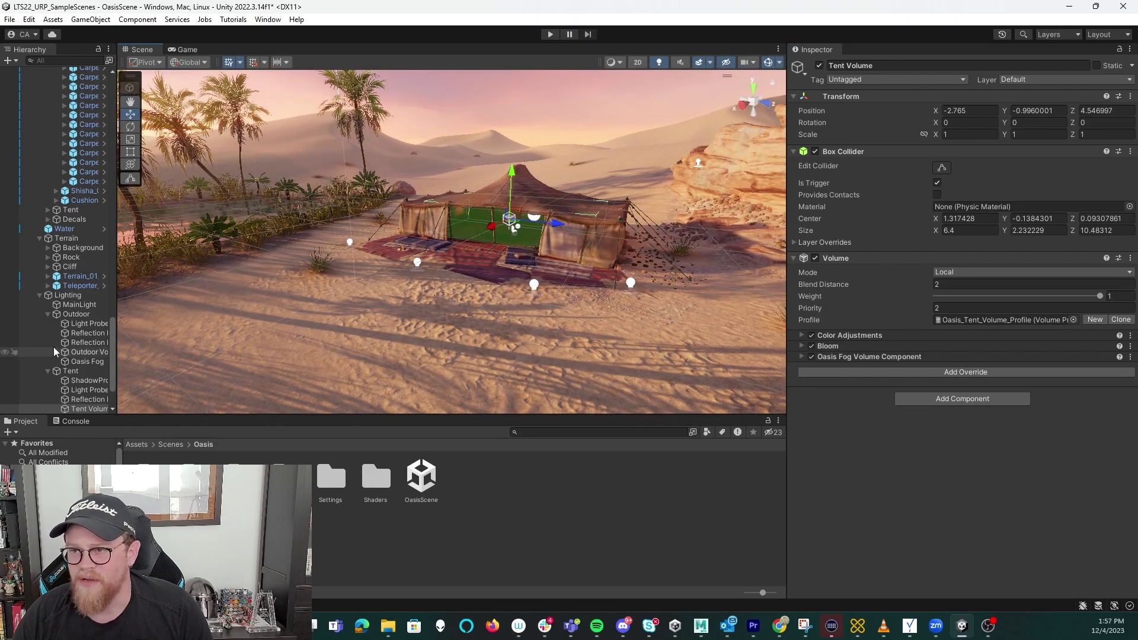
pyautogui.scroll(-3, 57, 361)
pyautogui.click(62, 392)
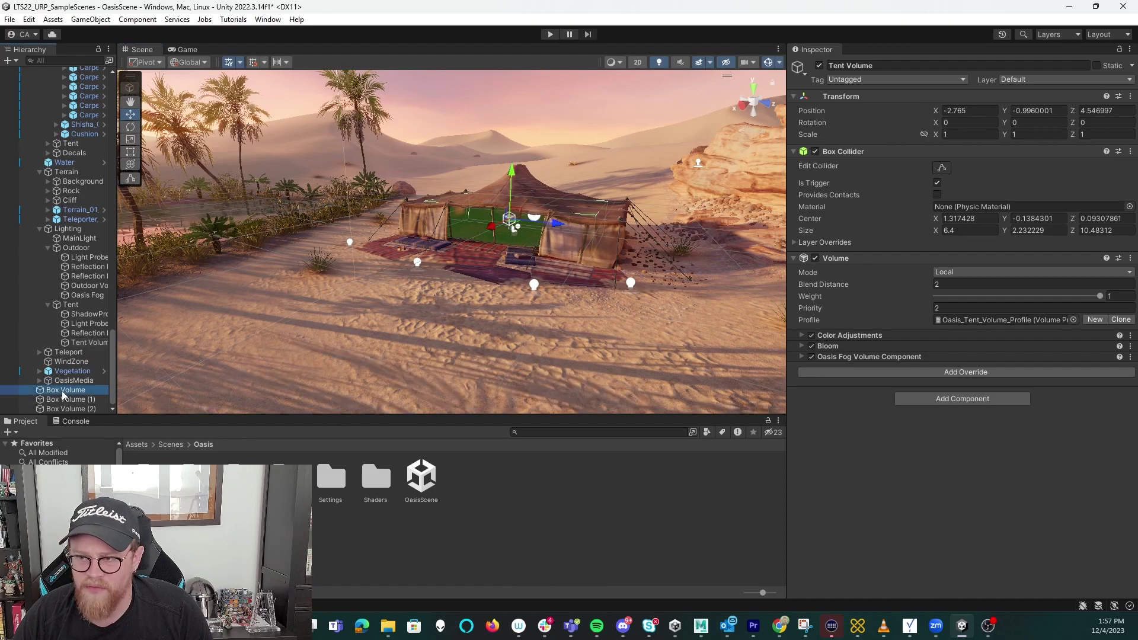
pyautogui.keyDown('shift'); pyautogui.click(61, 410); pyautogui.keyUp('shift')
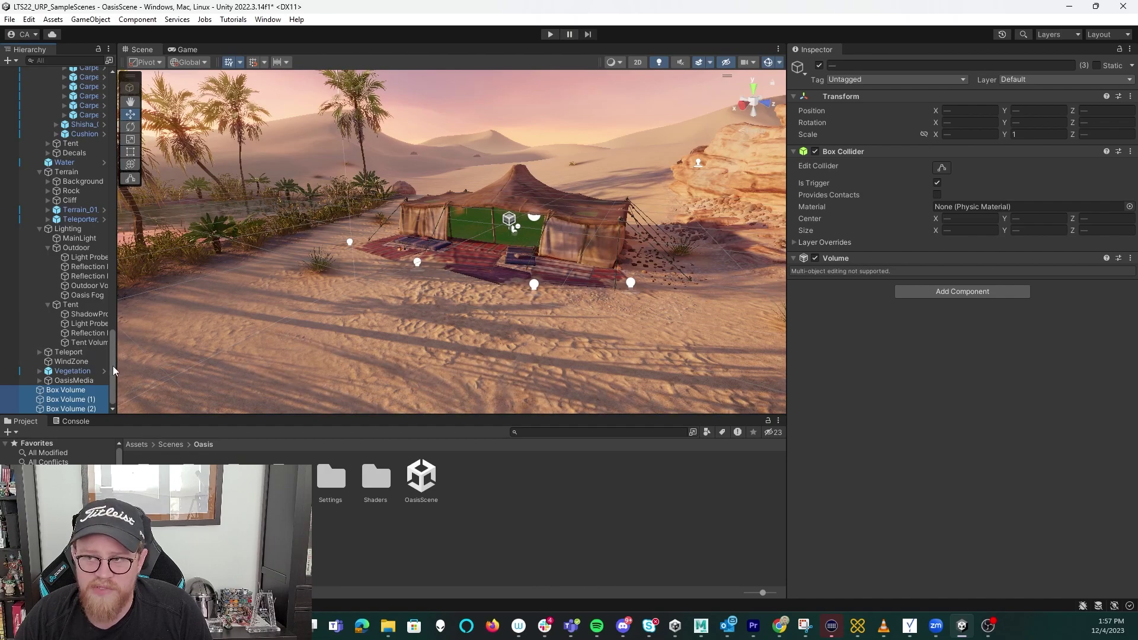
# Search the scene hierarchy for "global", then clear the search
pyautogui.click(48, 62)
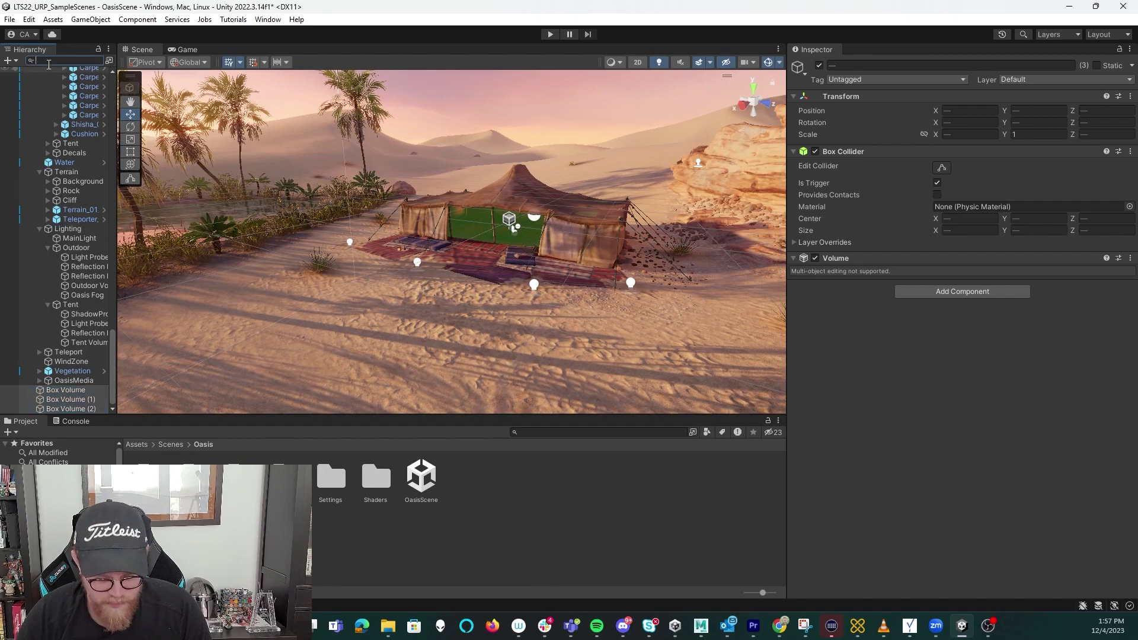
pyautogui.write('global')
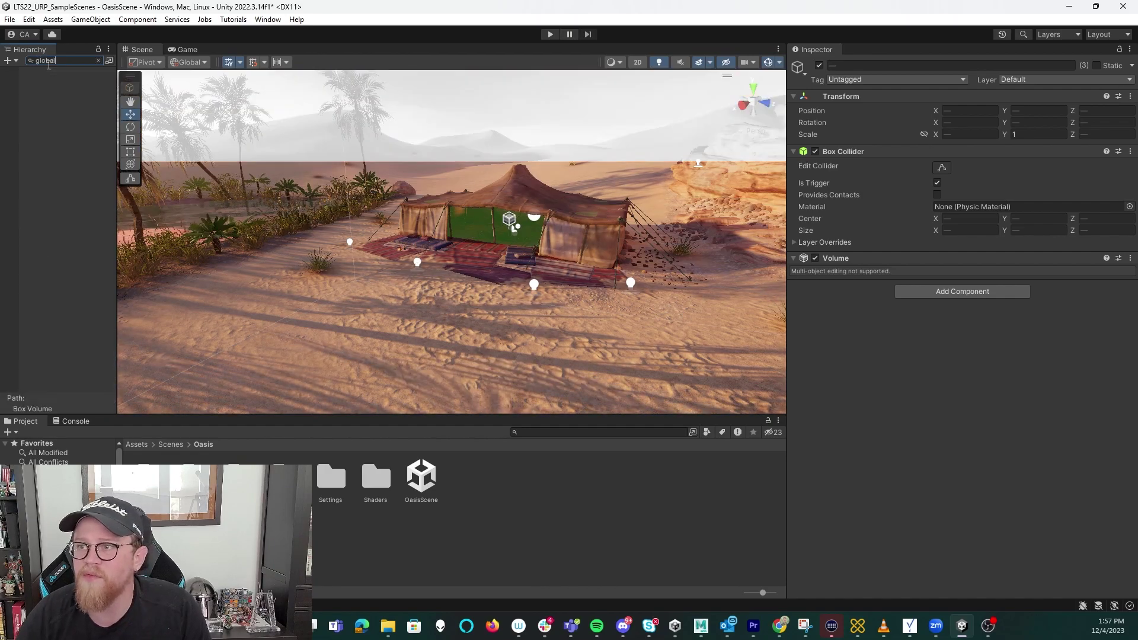
pyautogui.click(98, 59)
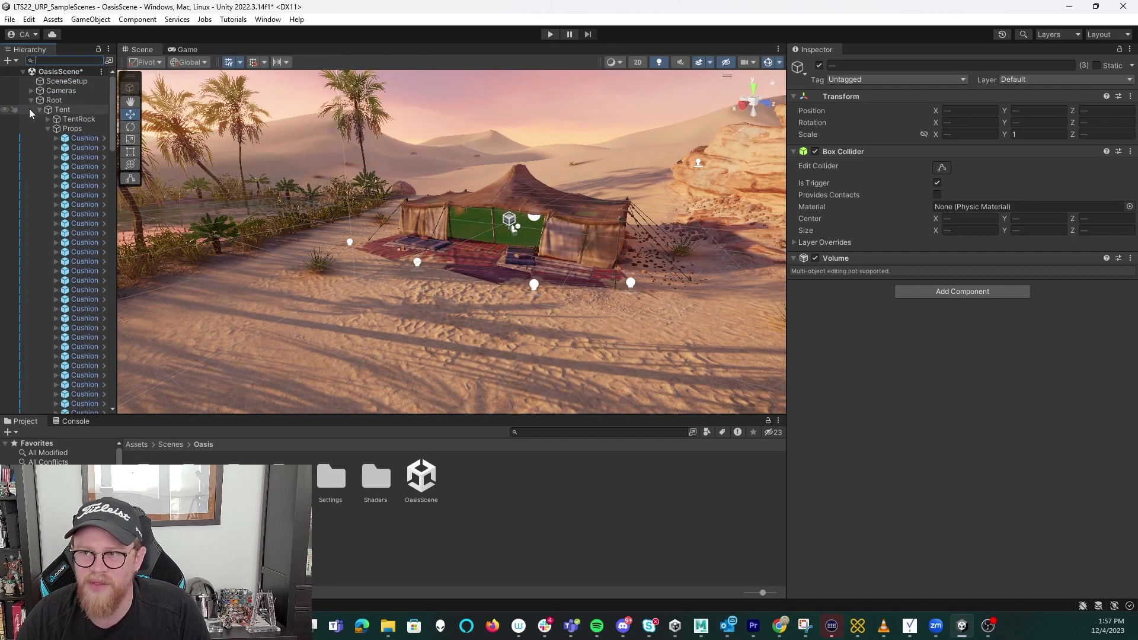
# Collapse the Root group and create a Global Volume at the top level of the scene
pyautogui.click(29, 100)
pyautogui.click(53, 231)
pyautogui.rightClick(71, 253)
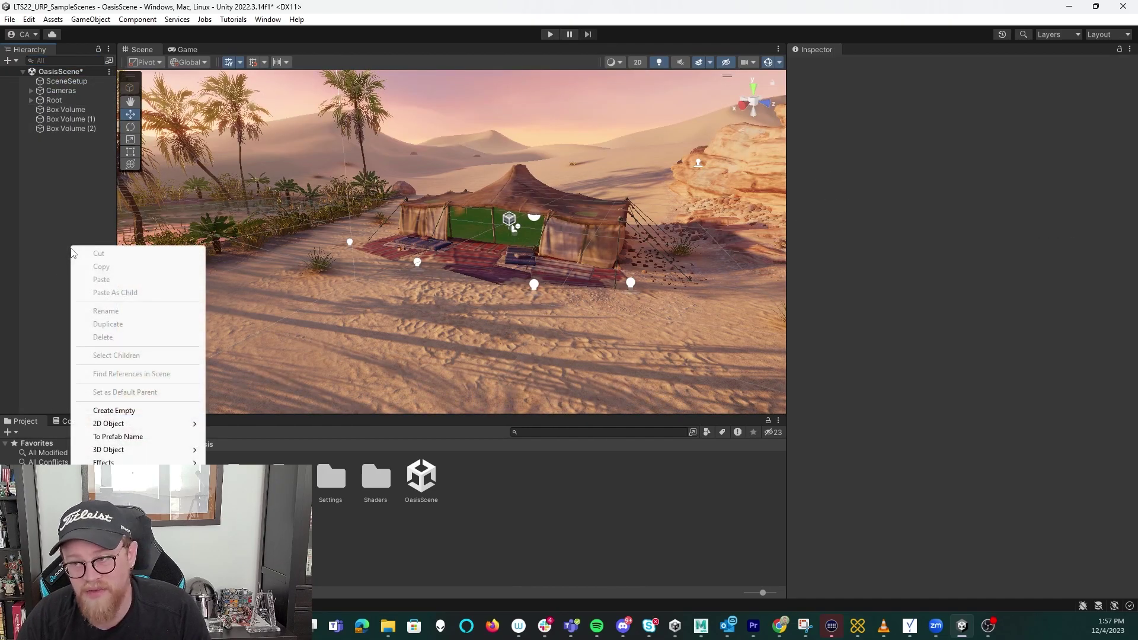
pyautogui.moveTo(144, 424)
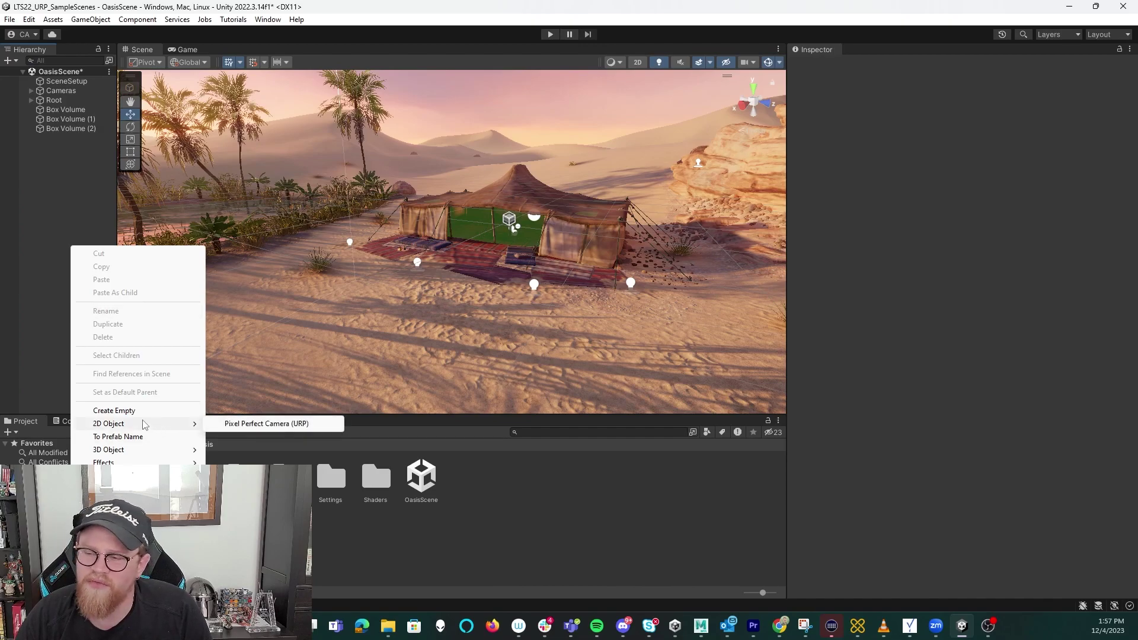
pyautogui.click(255, 567)
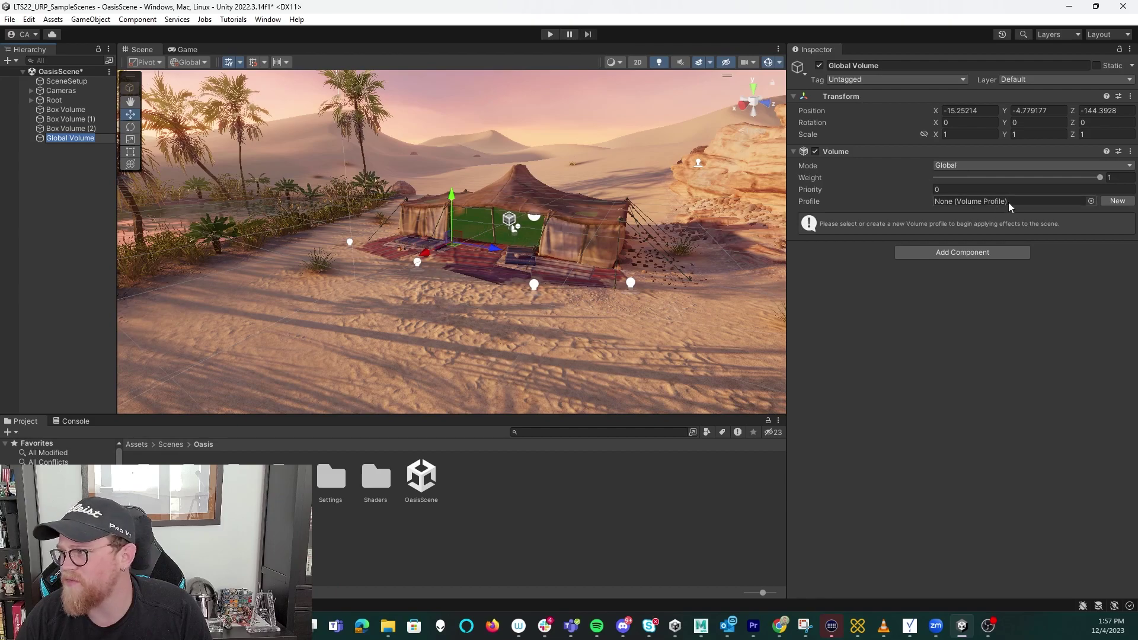
# Create a new profile for the Global Volume and add a Color Adjustments post-processing override to it
pyautogui.click(1116, 201)
pyautogui.click(943, 246)
pyautogui.click(944, 293)
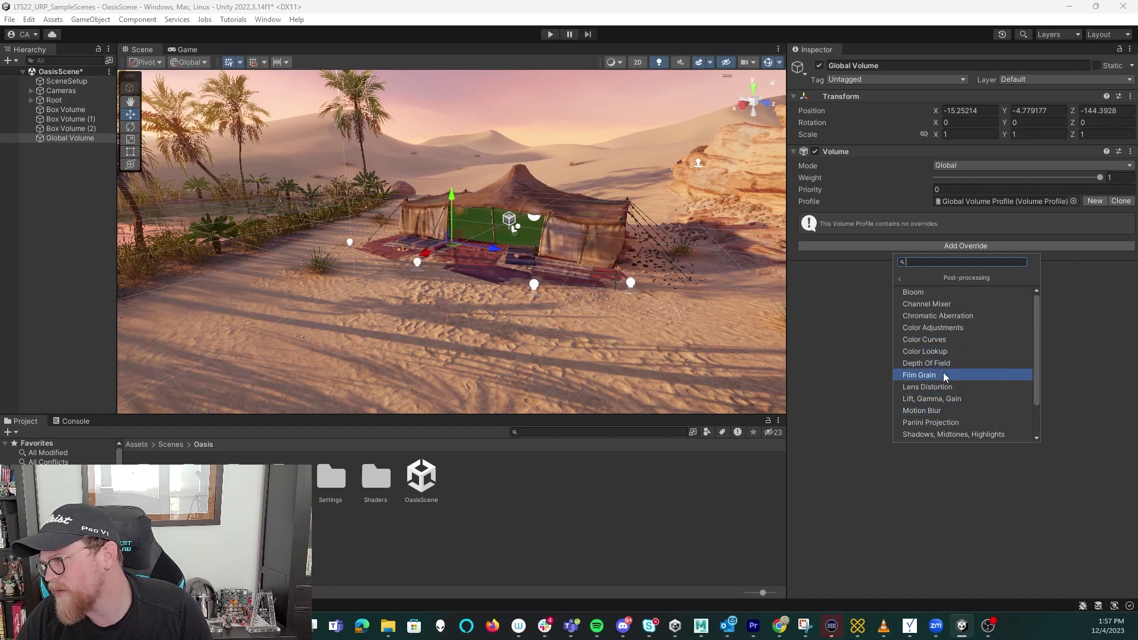
pyautogui.click(954, 328)
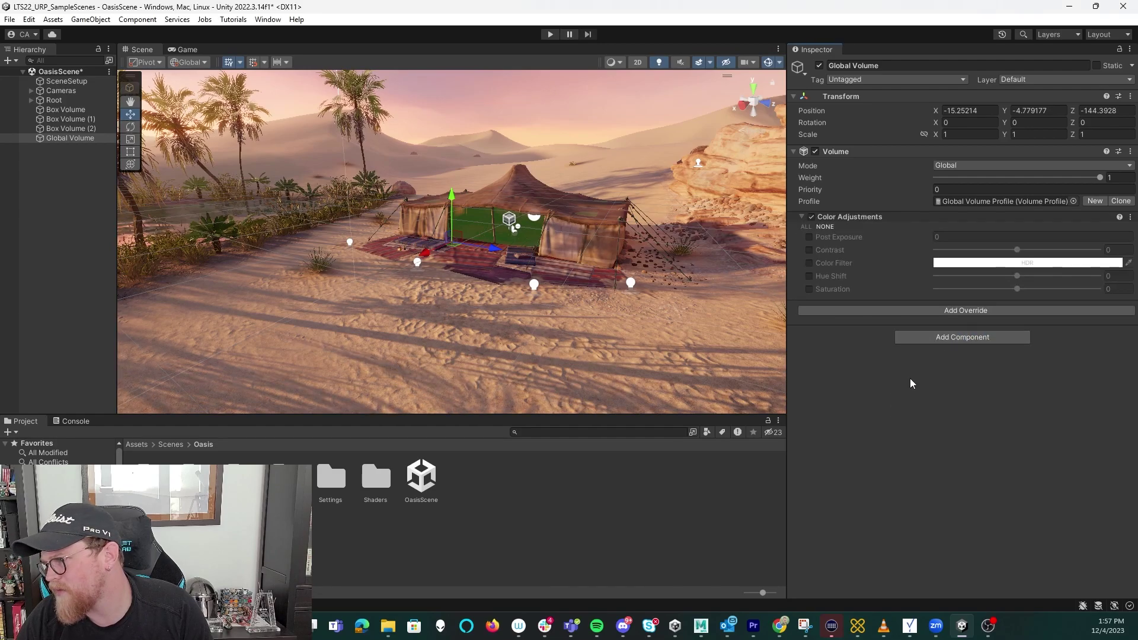
# Enable the Global Volume's Color Filter override and set its color to a saturated red
pyautogui.click(809, 263)
pyautogui.click(978, 263)
pyautogui.click(1047, 323)
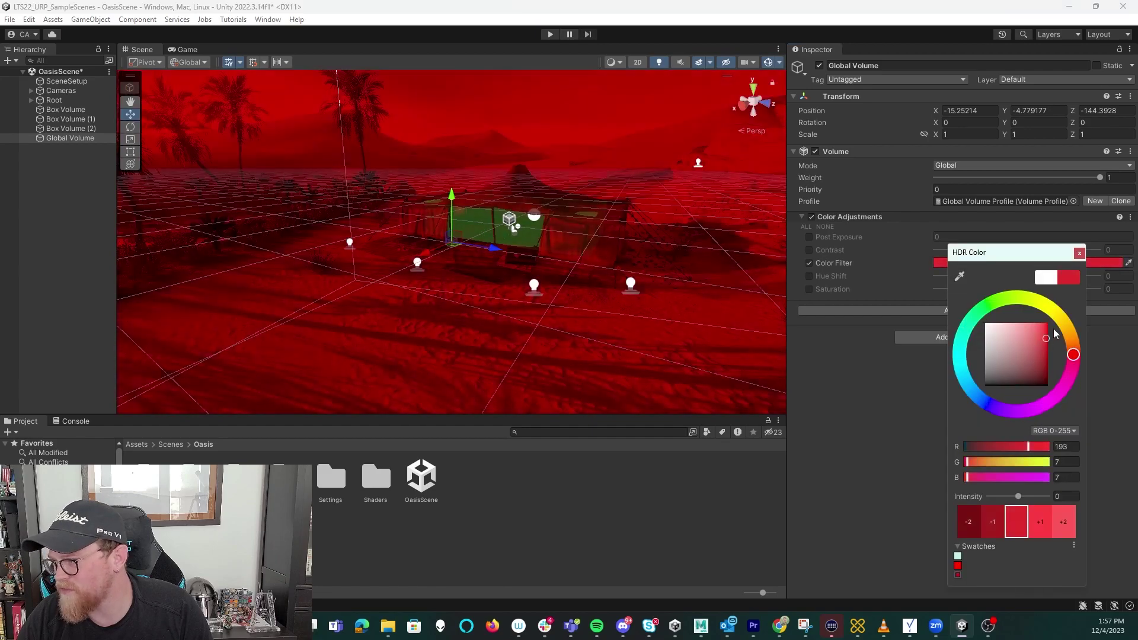
pyautogui.click(1079, 254)
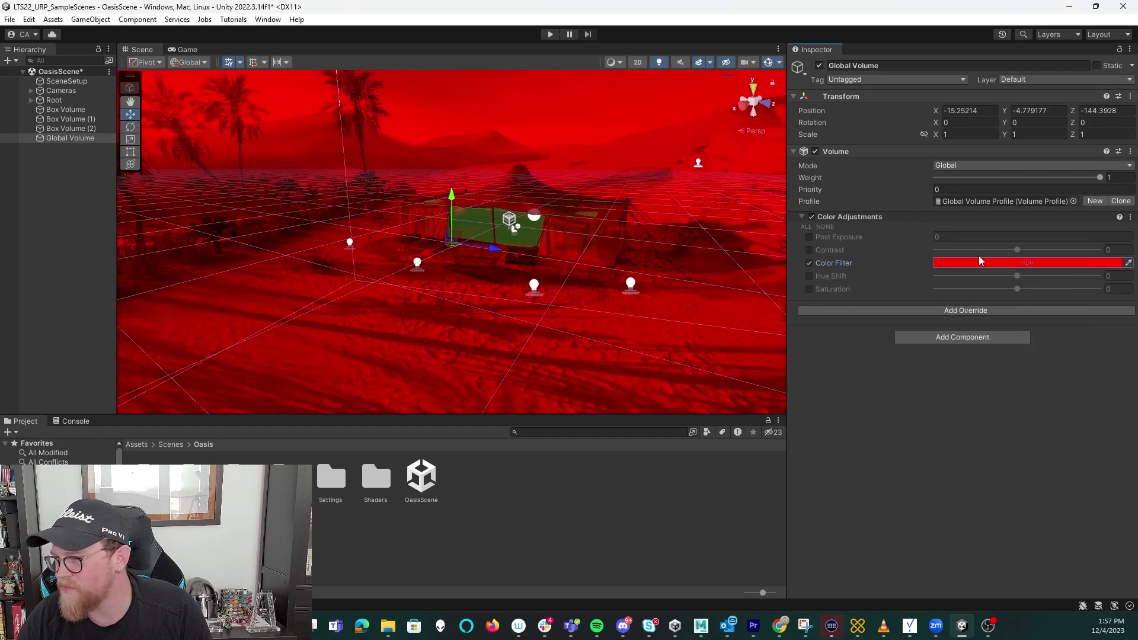
# Run the scene in play mode, move backward to compare the volume looks along the path, and stop playback
pyautogui.click(550, 35)
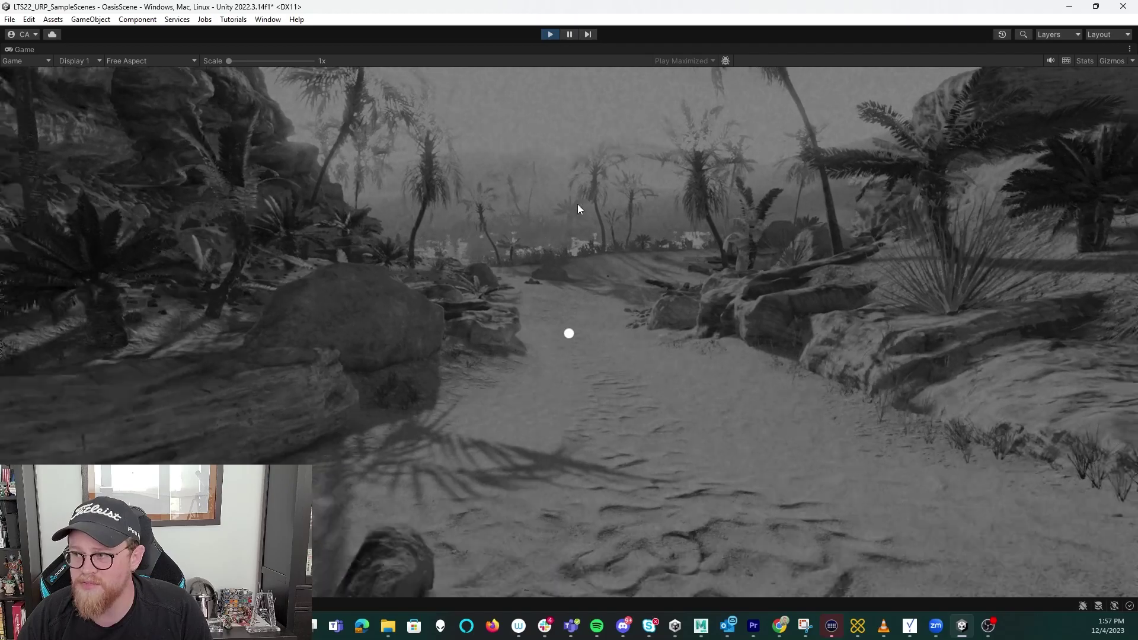
pyautogui.press('s')
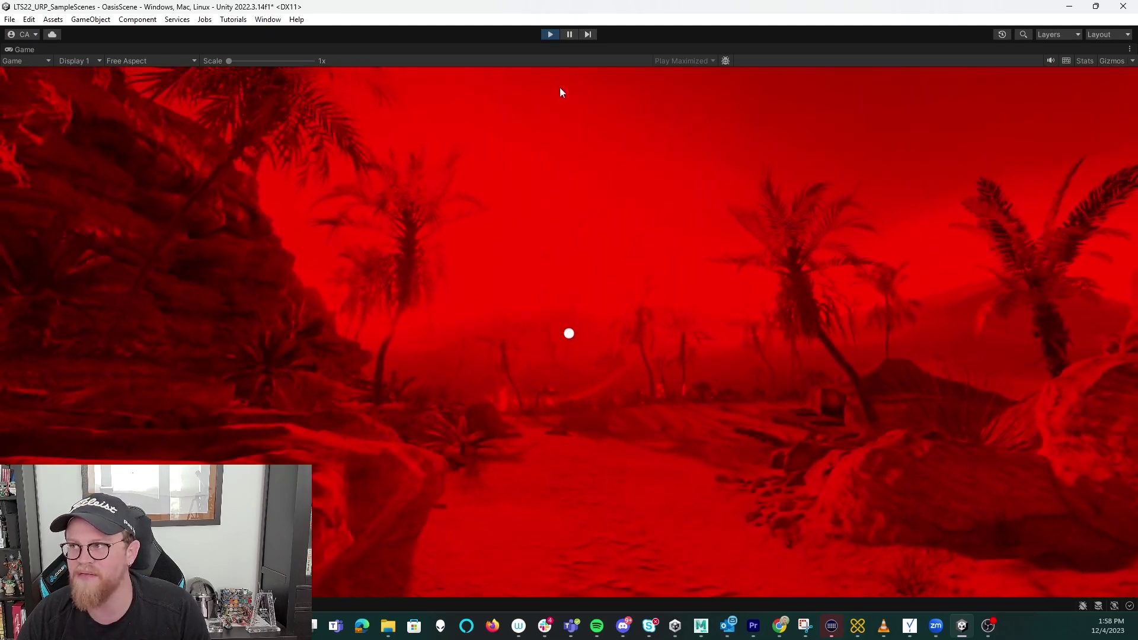
pyautogui.click(553, 35)
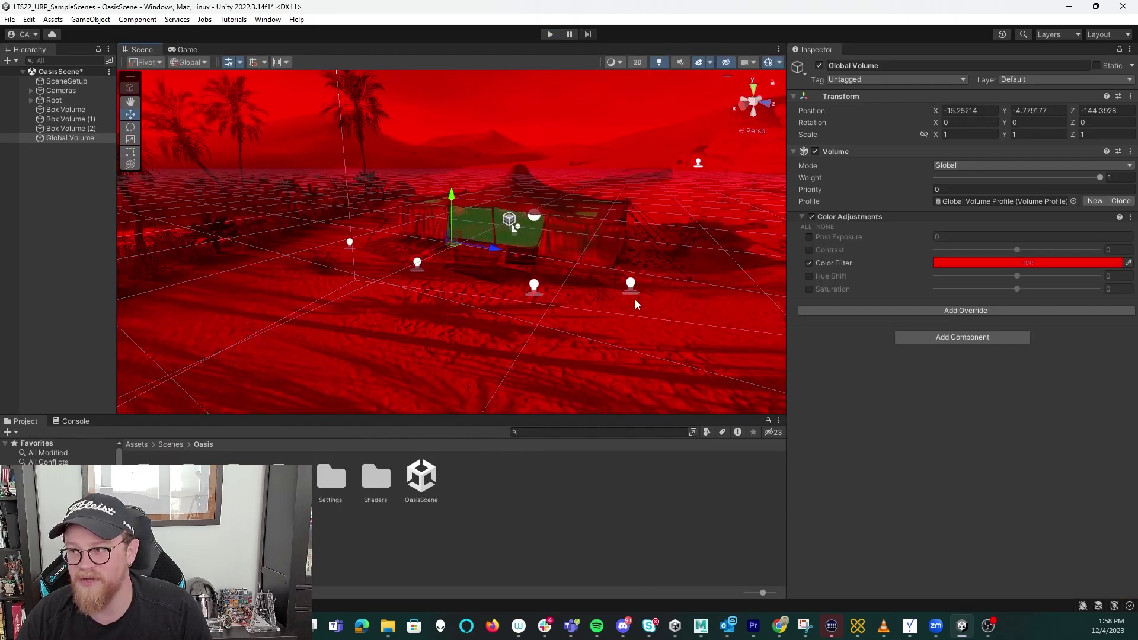
# Examine the tent and its surroundings from several angles with the global color filter applied
pyautogui.moveTo(631, 302); pyautogui.dragTo(499, 296, button='middle')
pyautogui.keyDown('alt'); pyautogui.moveTo(499, 296); pyautogui.dragTo(401, 288, button='right'); pyautogui.keyUp('alt')
pyautogui.moveTo(401, 288)
pyautogui.mouseDown(button='middle')
pyautogui.moveTo(384, 252)
pyautogui.moveTo(387, 271)
pyautogui.mouseUp(button='middle')
pyautogui.click(659, 356)
pyautogui.keyDown('alt'); pyautogui.moveTo(659, 356); pyautogui.dragTo(414, 339); pyautogui.keyUp('alt')
pyautogui.moveTo(638, 342); pyautogui.dragTo(492, 354, button='middle')
pyautogui.click(753, 283)
pyautogui.moveTo(339, 311); pyautogui.dragTo(556, 285, button='middle')
pyautogui.click(420, 153)
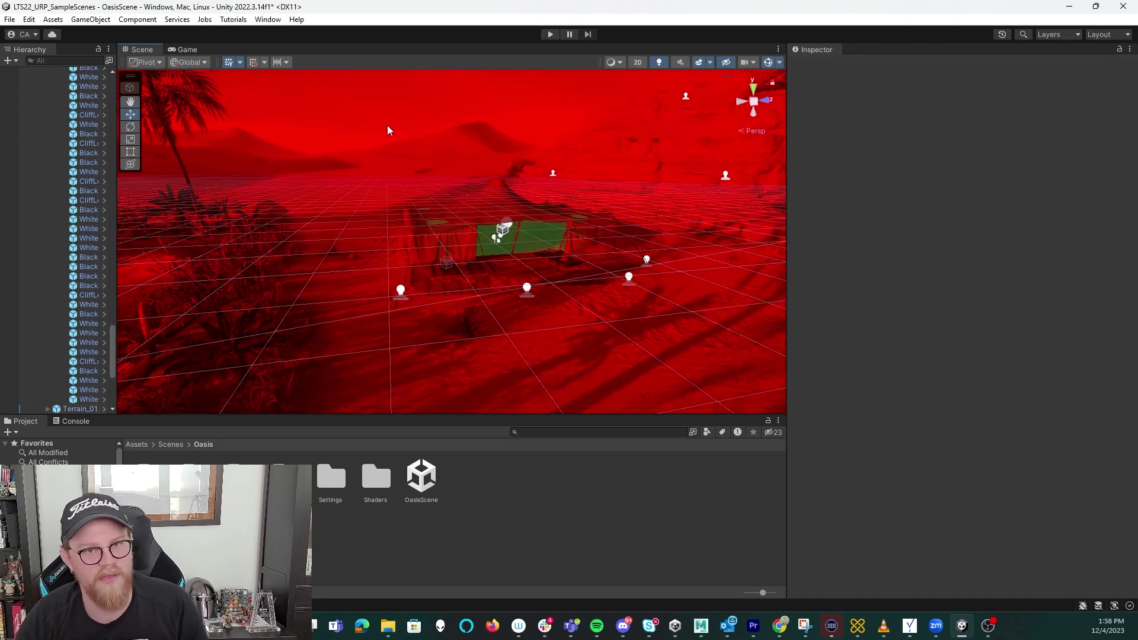
pyautogui.keyDown('alt'); pyautogui.moveTo(482, 211); pyautogui.dragTo(314, 226); pyautogui.keyUp('alt')
pyautogui.moveTo(314, 226); pyautogui.dragTo(435, 221, button='middle')
# Select the Global Volume in the scene hierarchy and deactivate it
pyautogui.scroll(-7, 27, 327)
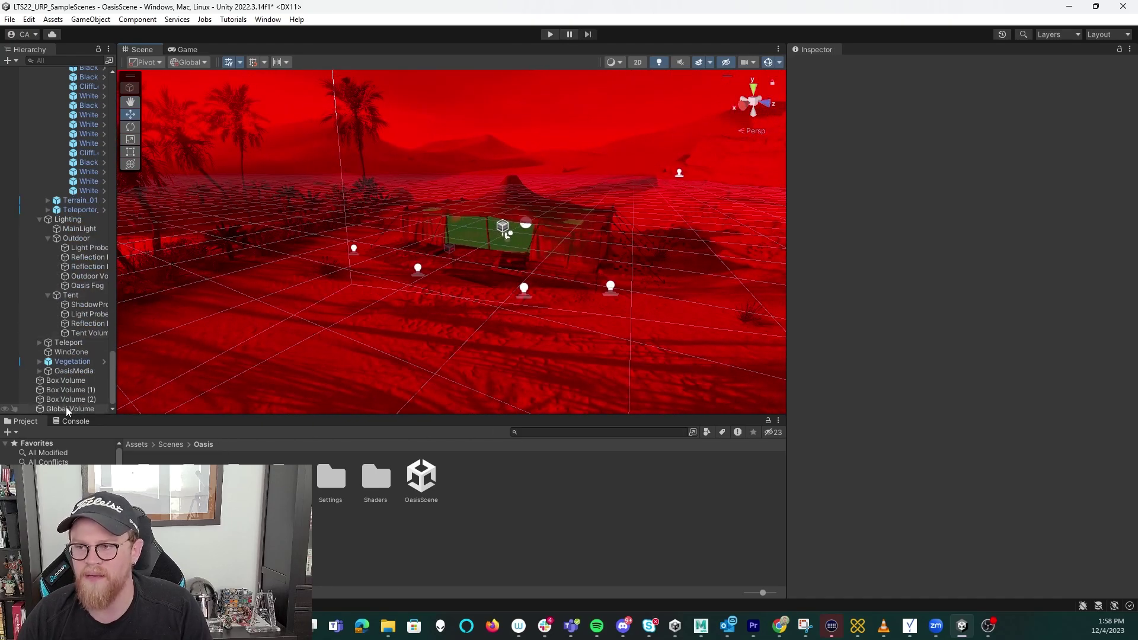
pyautogui.click(66, 408)
pyautogui.click(819, 66)
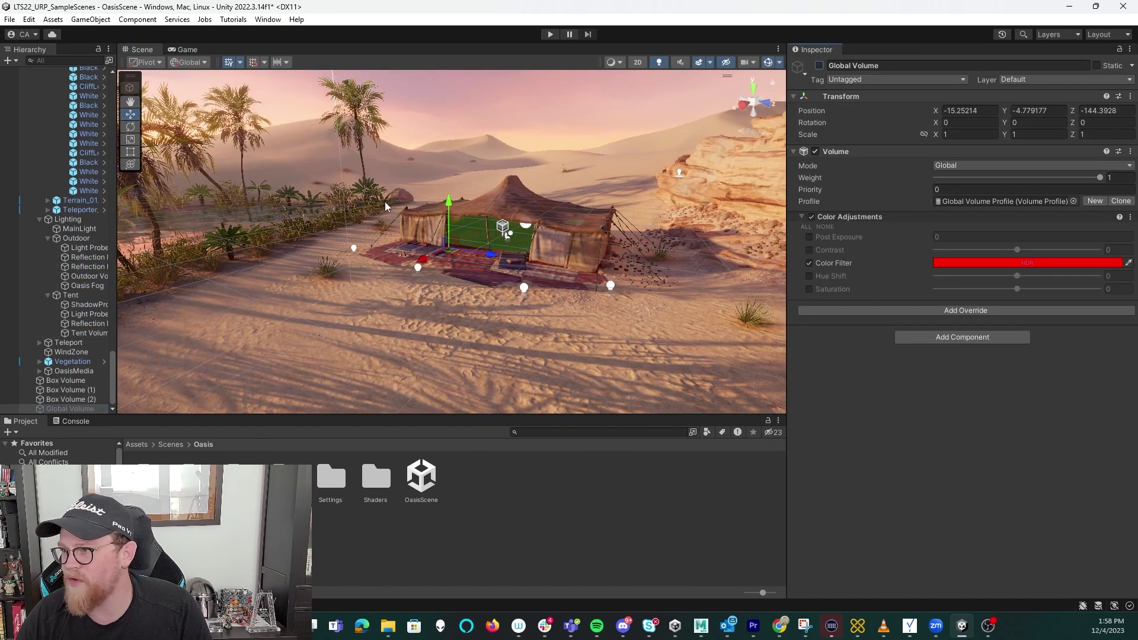
# Examine the tent and palm area from several angles with the Global Volume turned off
pyautogui.keyDown('alt'); pyautogui.moveTo(380, 202); pyautogui.dragTo(489, 195); pyautogui.keyUp('alt')
pyautogui.moveTo(489, 195); pyautogui.dragTo(572, 178, button='middle')
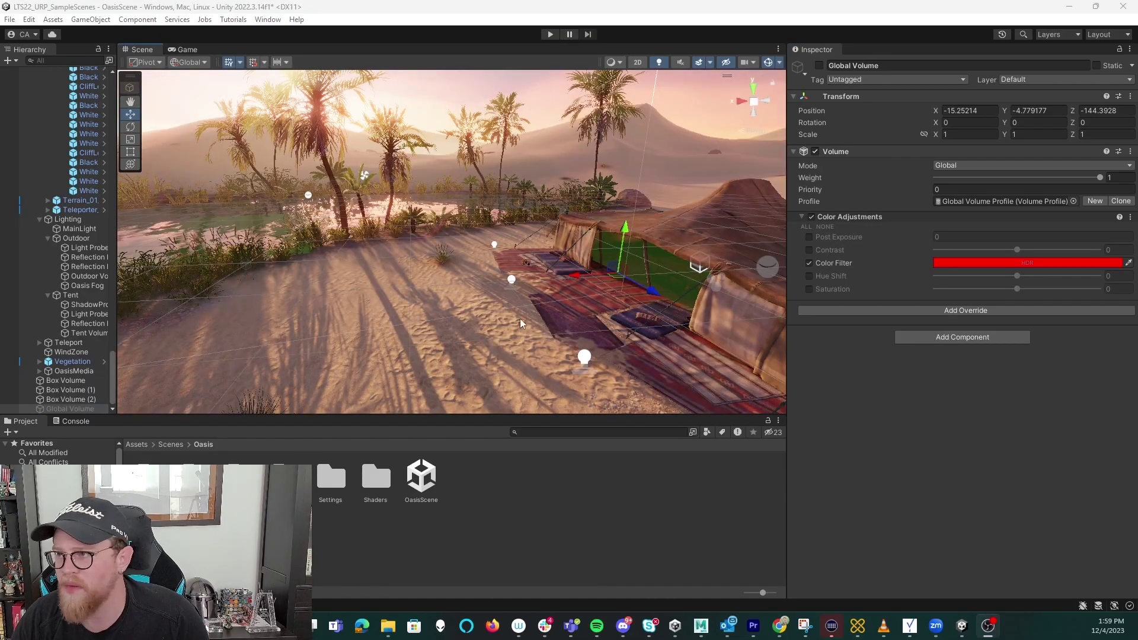
pyautogui.moveTo(511, 323); pyautogui.dragTo(448, 315, button='middle')
pyautogui.keyDown('alt'); pyautogui.moveTo(448, 315); pyautogui.dragTo(602, 263); pyautogui.keyUp('alt')
pyautogui.press('s')
pyautogui.moveTo(583, 259); pyautogui.dragTo(479, 234, button='right')
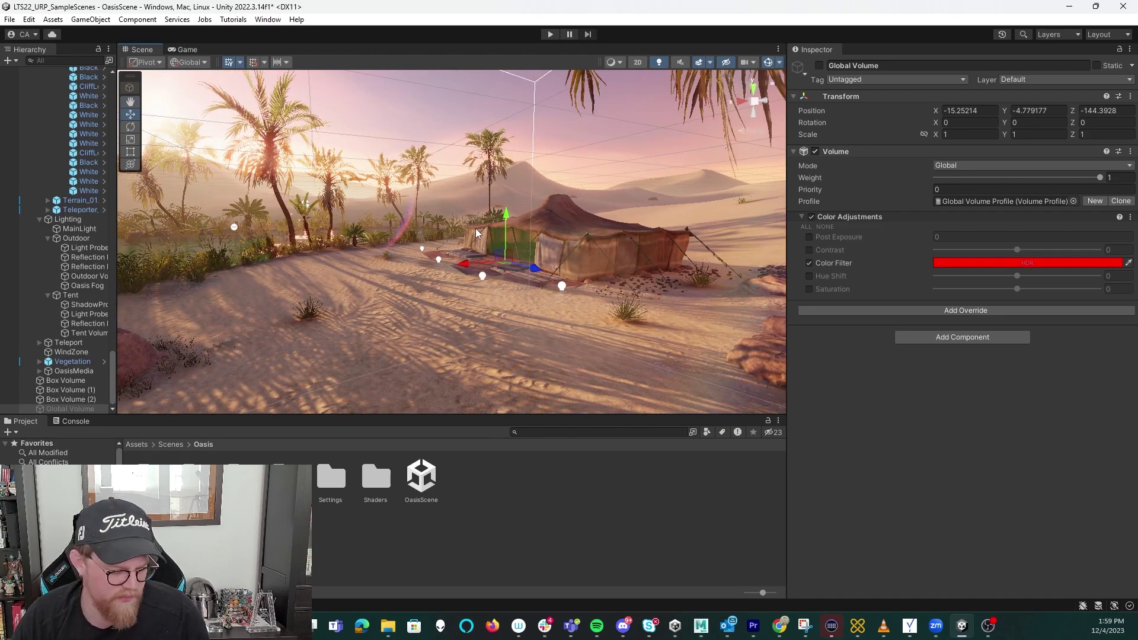